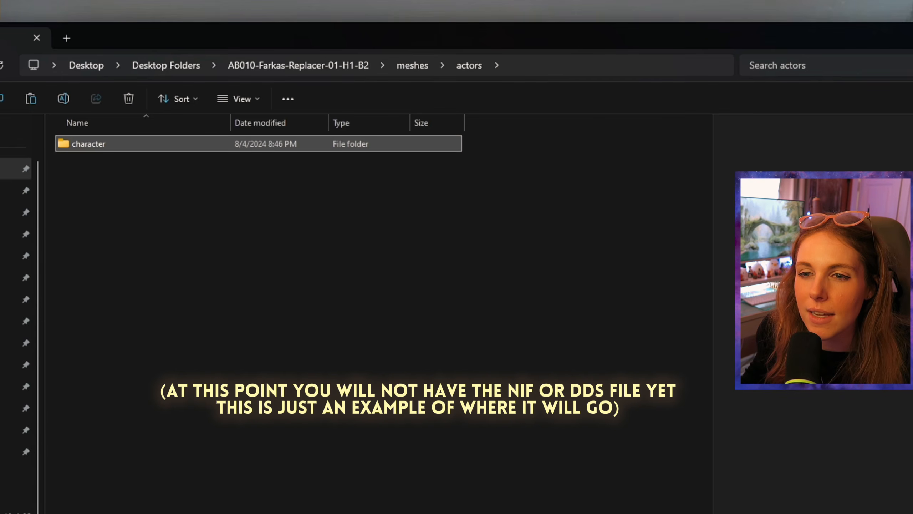
# Step: Examine the meshes and textures folder trees of AB010-Farkas-Replacer-01-H1-B2 down to their skyrim.esm folders, returning to the mod's top level
pyautogui.doubleClick(106, 160)
pyautogui.doubleClick(121, 142)
pyautogui.doubleClick(121, 142)
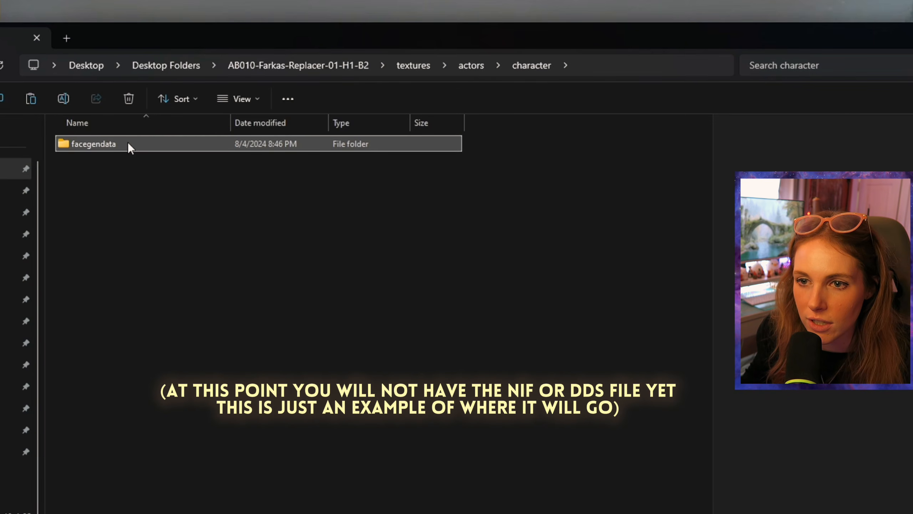
pyautogui.doubleClick(128, 142)
pyautogui.doubleClick(142, 143)
pyautogui.doubleClick(142, 142)
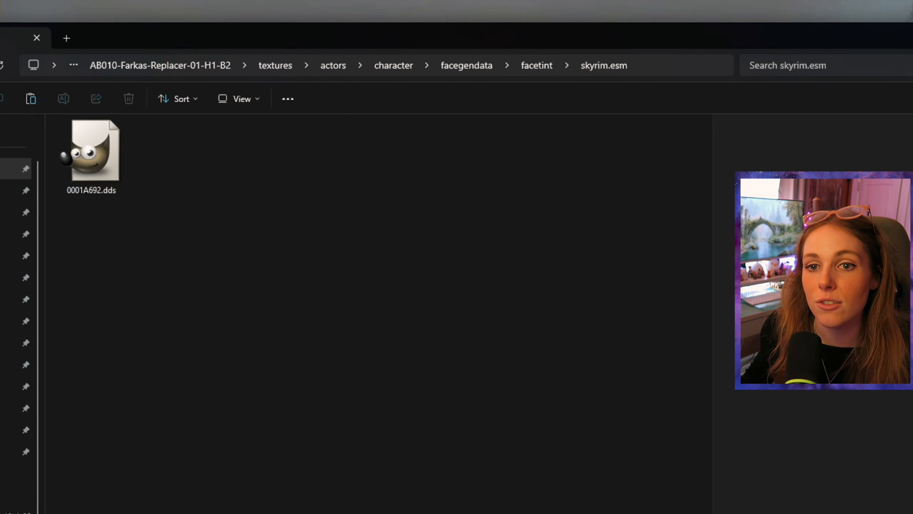
pyautogui.hotkey('alt', 'Up')
pyautogui.hotkey('alt', 'Up')
pyautogui.hotkey('alt', 'Up')
pyautogui.hotkey('alt', 'Up')
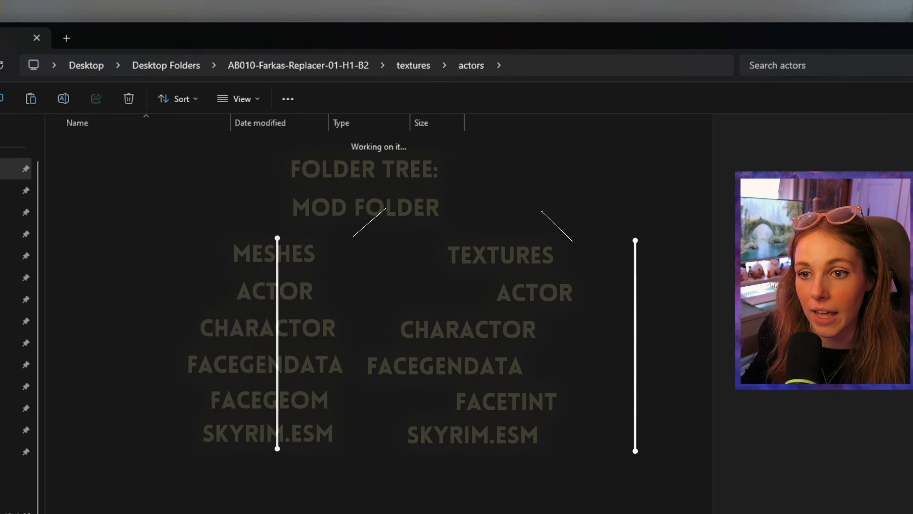
pyautogui.hotkey('alt', 'Up')
pyautogui.hotkey('alt', 'Up')
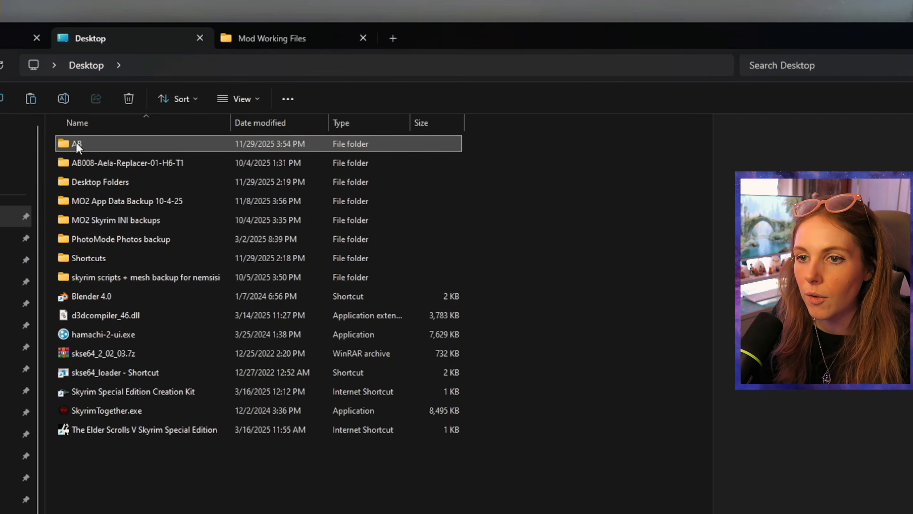
# Step: Name the new folder on the Desktop AB020-Belrand-Replacer-01 and open it
pyautogui.click(77, 144)
pyautogui.press('End')
pyautogui.write('020')
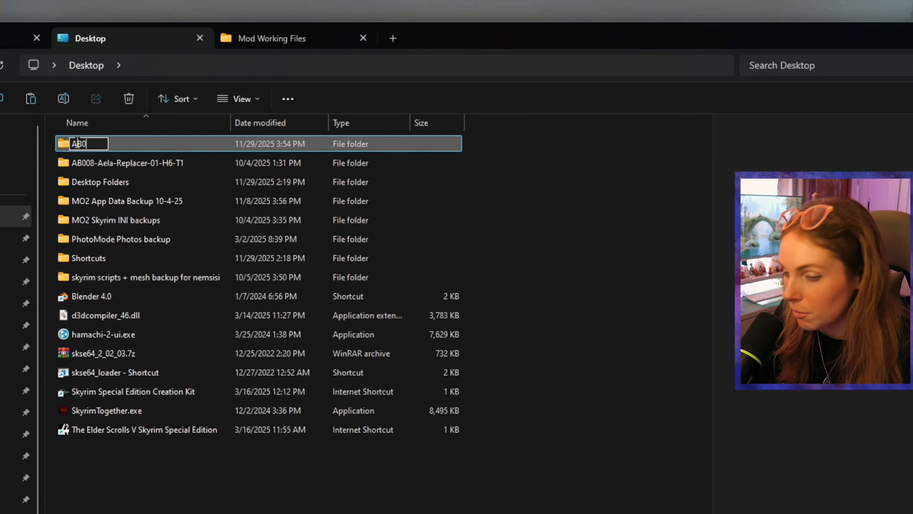
pyautogui.write('-Bry')
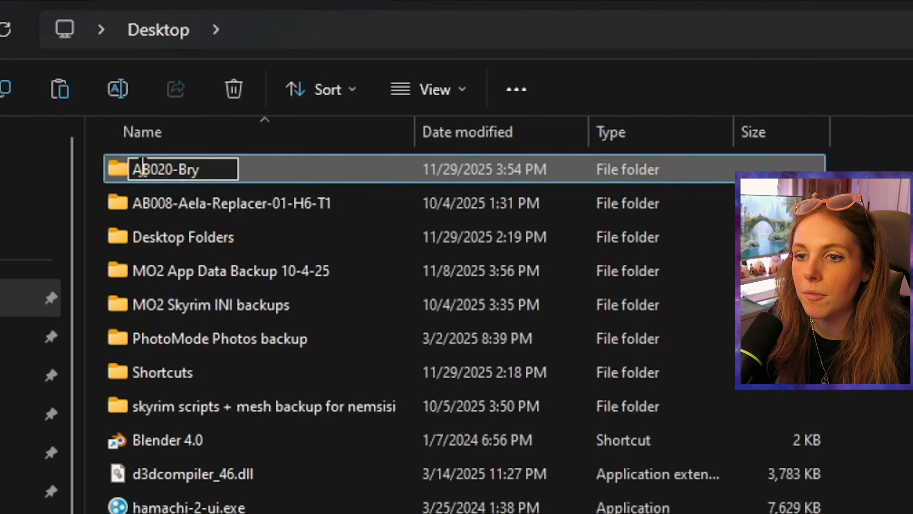
pyautogui.press('BackSpace')
pyautogui.press('BackSpace')
pyautogui.press('BackSpace')
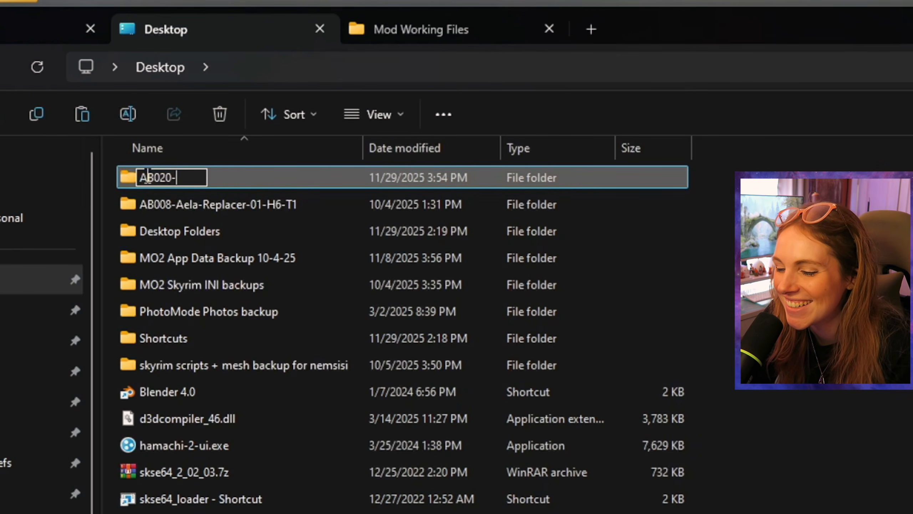
pyautogui.write('Belrand-Replacer')
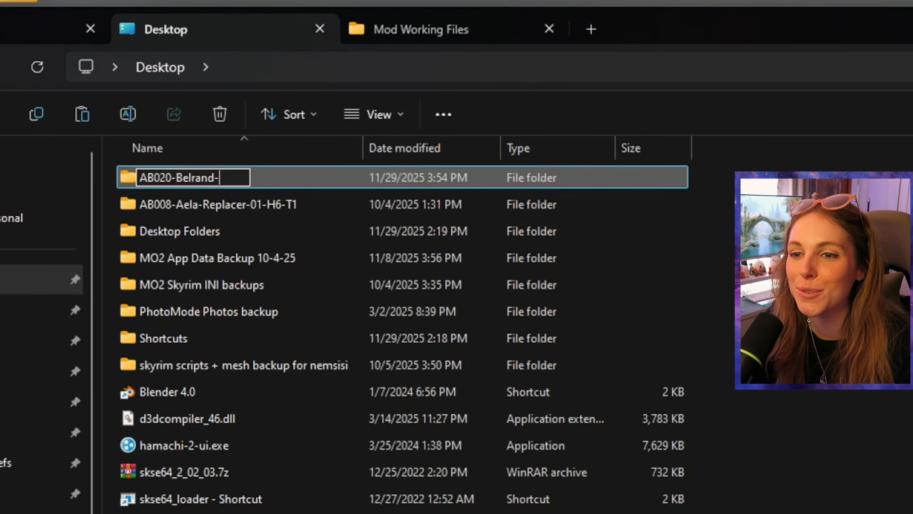
pyautogui.write('-01')
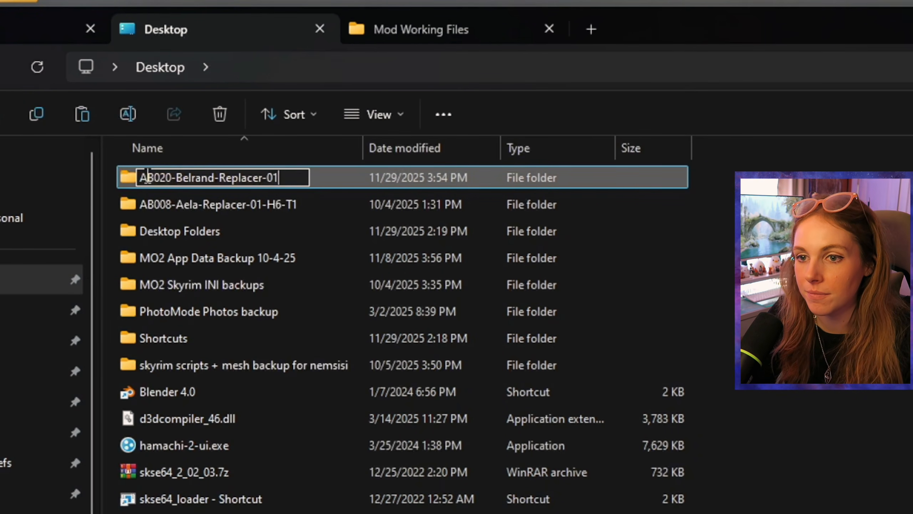
pyautogui.press('Return')
pyautogui.press('Return')
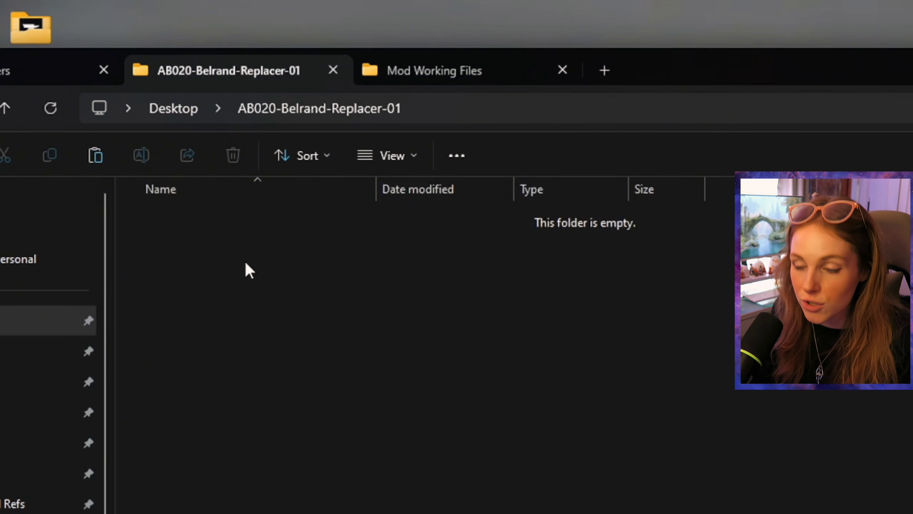
# Step: Paste the copied mod contents into AB020-Belrand-Replacer-01 and delete the AB010-Farkas-Replacer-01-H1-B2.esp plugin from it
pyautogui.hotkey('ctrl', 'v')
pyautogui.click(271, 315)
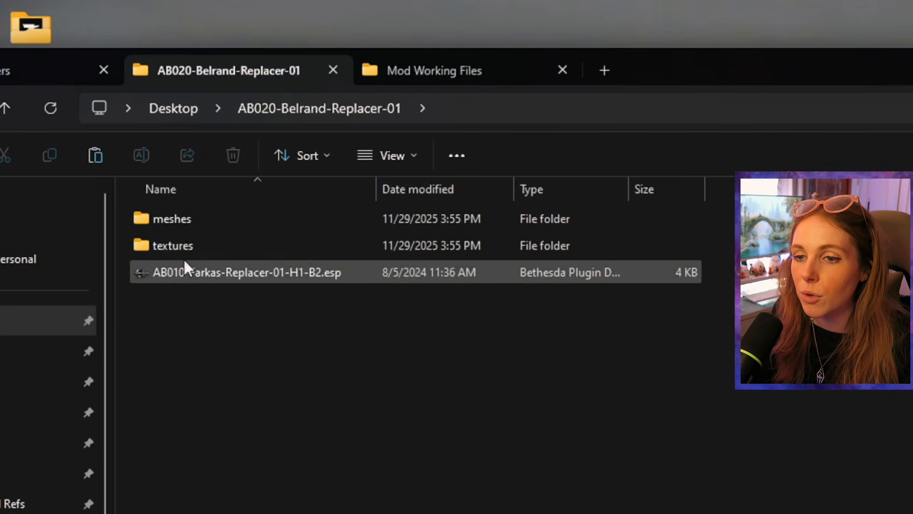
pyautogui.click(231, 277)
pyautogui.rightClick(297, 271)
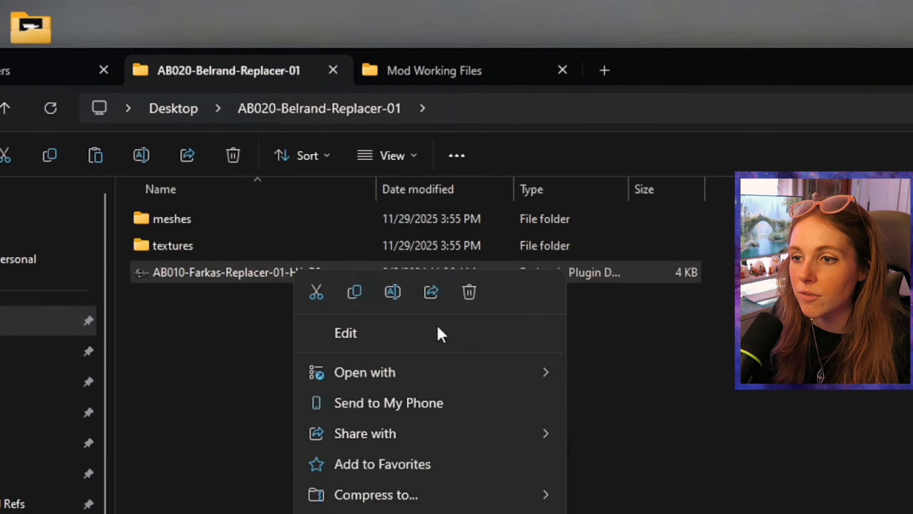
pyautogui.click(469, 293)
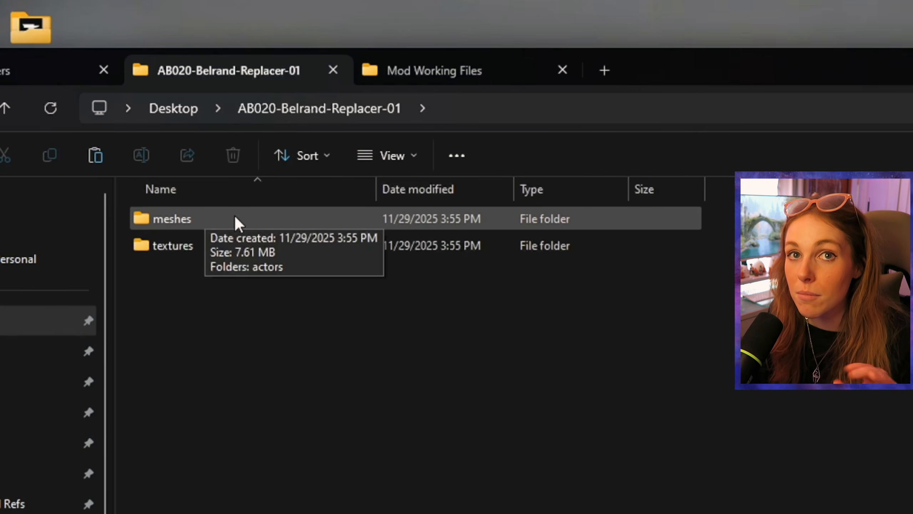
# Step: Inspect the new mod's meshes tree through actors, character, facegendata and facegeom to the NIF file in skyrim.esm
pyautogui.doubleClick(234, 214)
pyautogui.rightClick(148, 265)
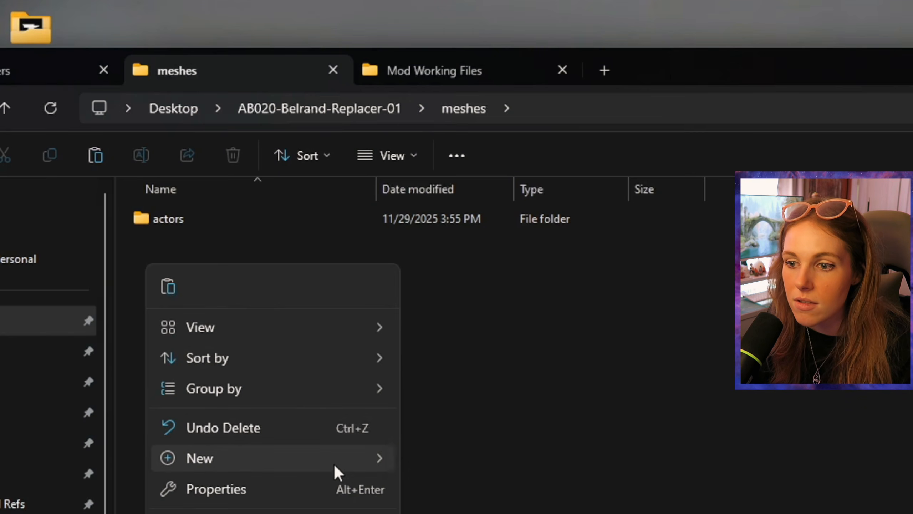
pyautogui.moveTo(324, 462)
pyautogui.click(513, 334)
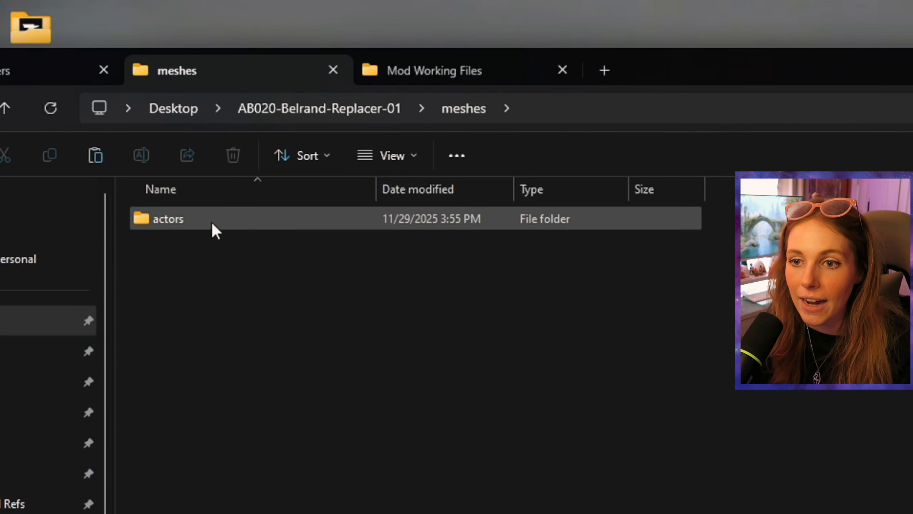
pyautogui.doubleClick(133, 221)
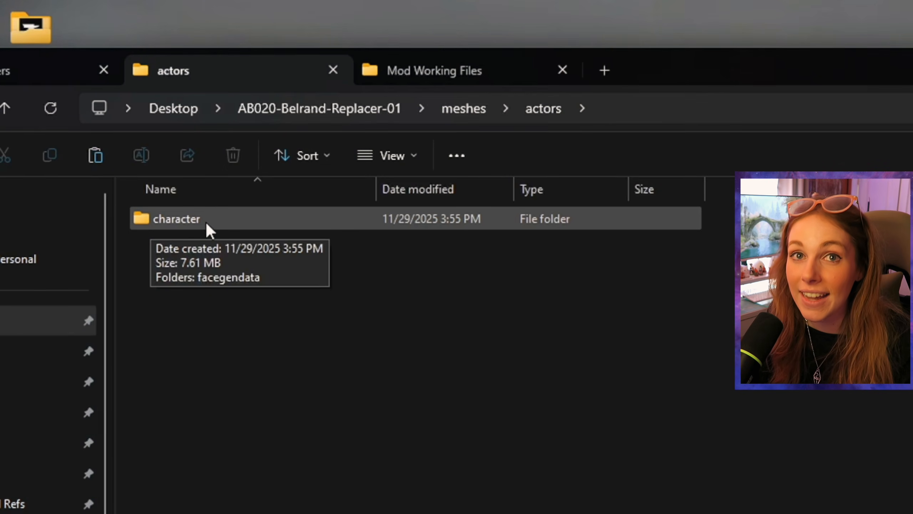
pyautogui.doubleClick(269, 218)
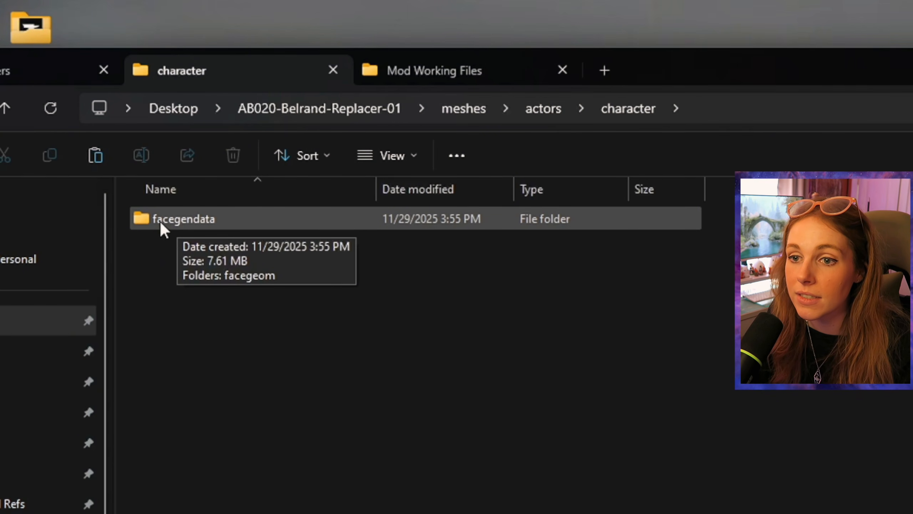
pyautogui.doubleClick(257, 226)
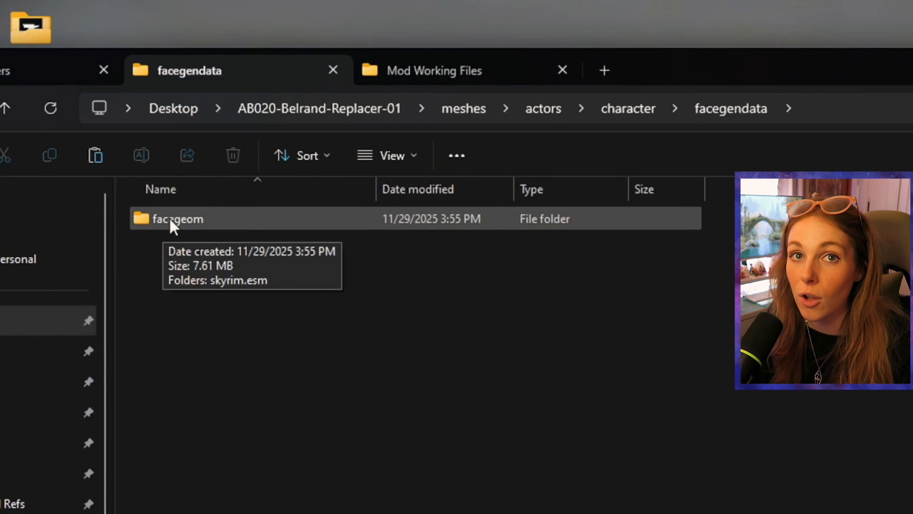
pyautogui.doubleClick(220, 215)
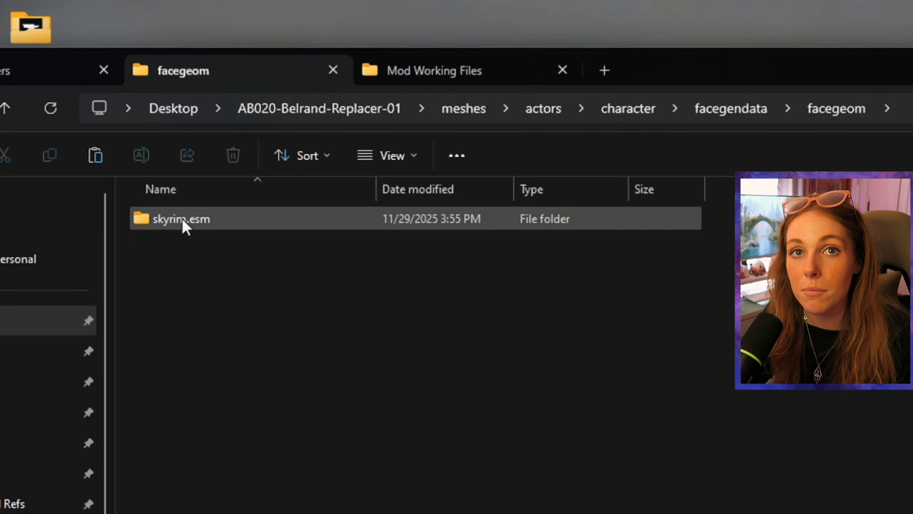
pyautogui.moveTo(196, 214)
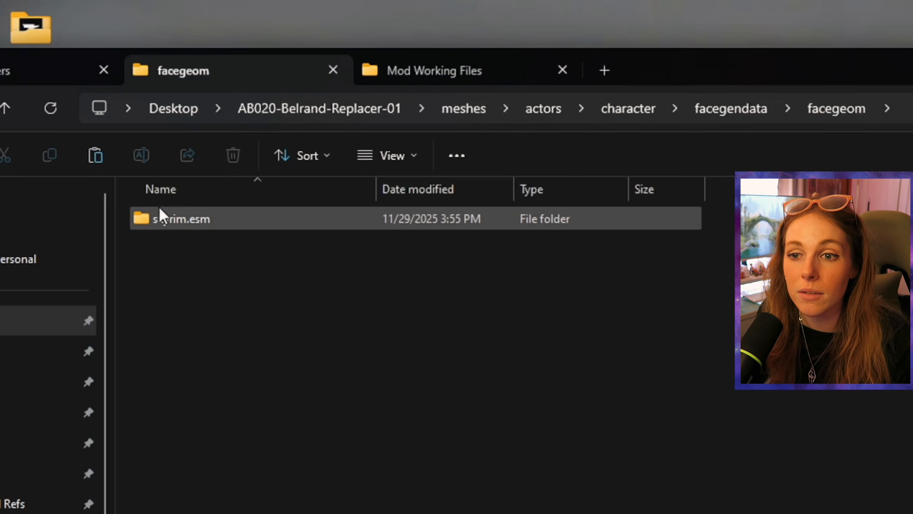
pyautogui.doubleClick(239, 219)
pyautogui.moveTo(198, 250); pyautogui.dragTo(134, 217)
pyautogui.click(220, 264)
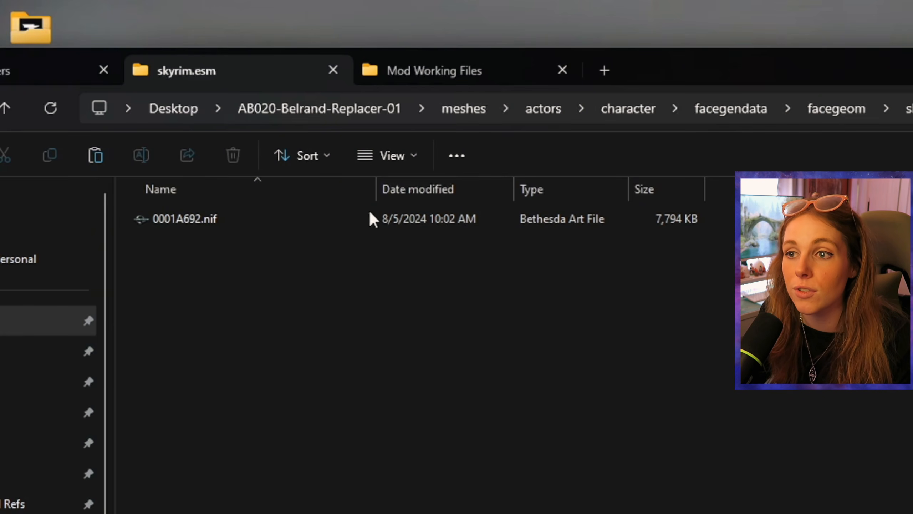
# Step: Return to AB020-Belrand-Replacer-01 and inspect its textures tree through actors, character, facegendata and facetint to skyrim.esm
pyautogui.click(462, 110)
pyautogui.click(356, 110)
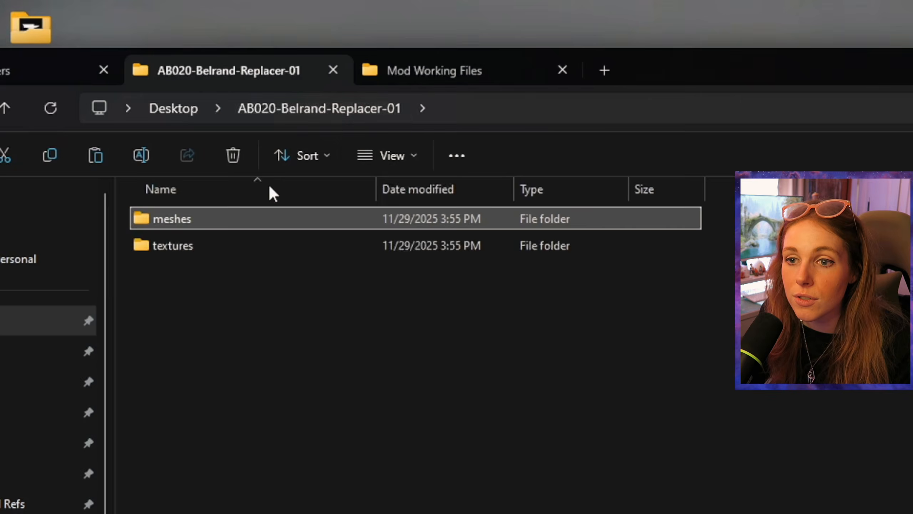
pyautogui.doubleClick(217, 247)
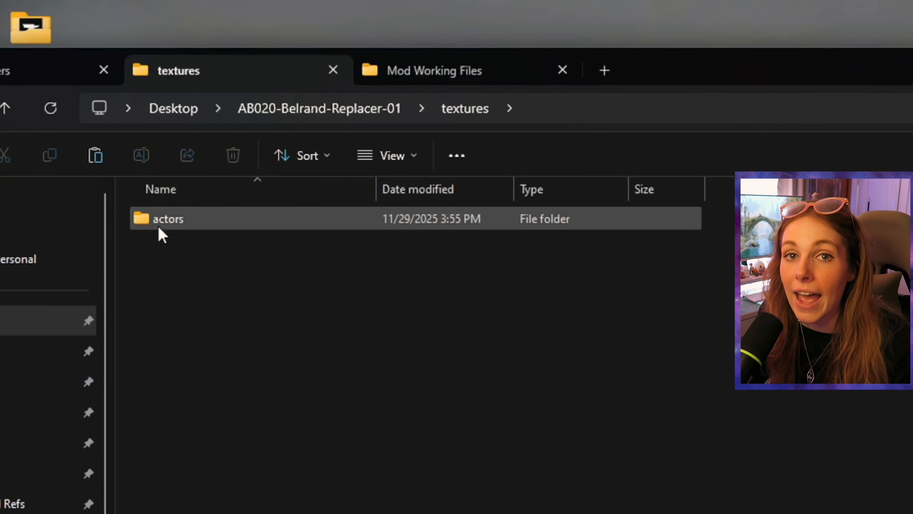
pyautogui.click(241, 218)
pyautogui.doubleClick(241, 218)
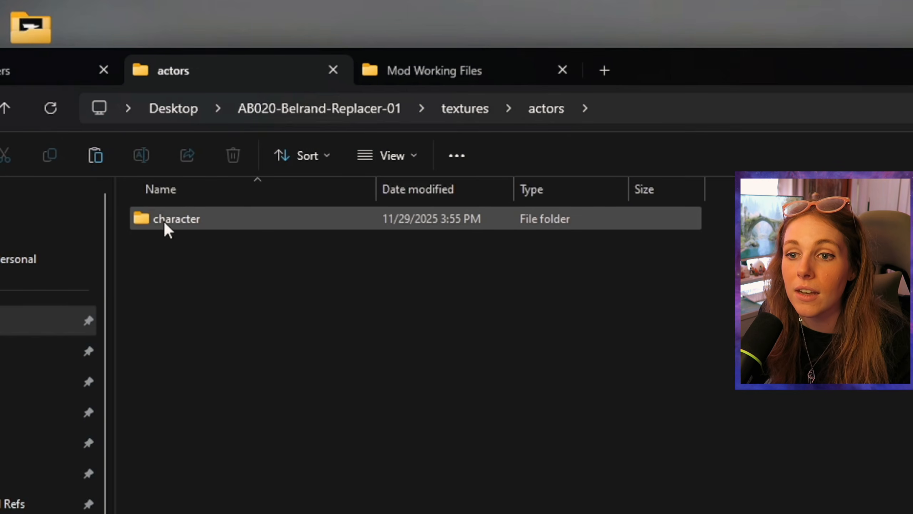
pyautogui.doubleClick(234, 221)
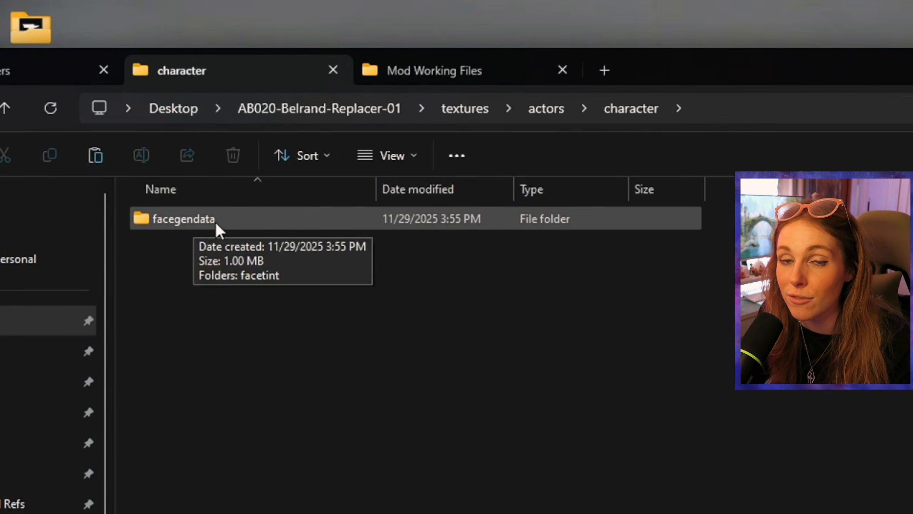
pyautogui.doubleClick(225, 222)
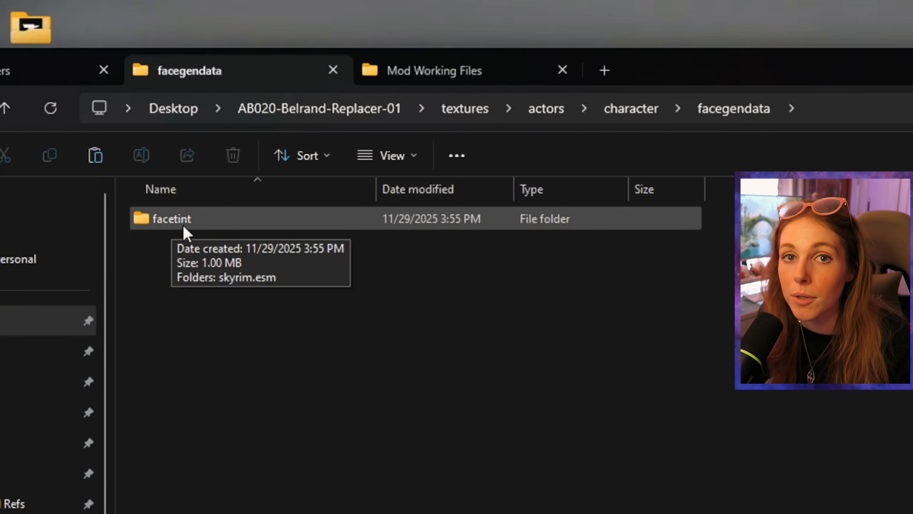
pyautogui.doubleClick(232, 221)
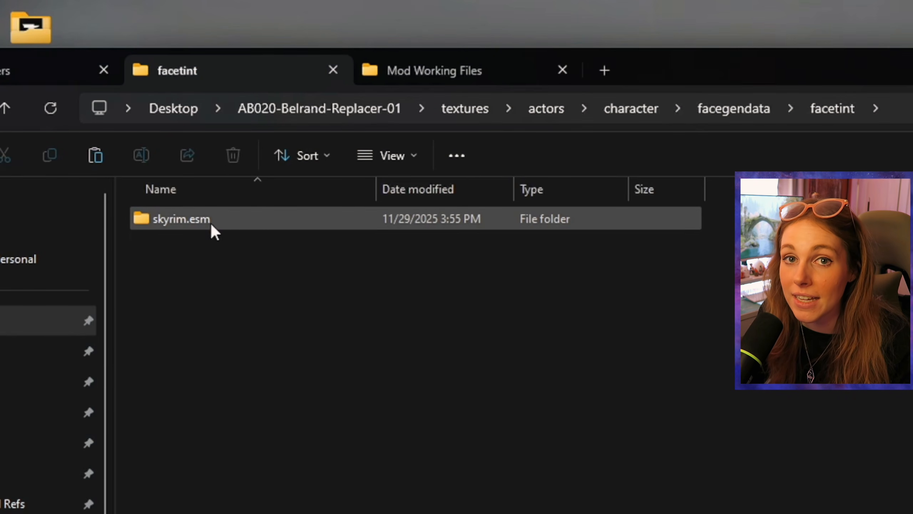
pyautogui.doubleClick(244, 223)
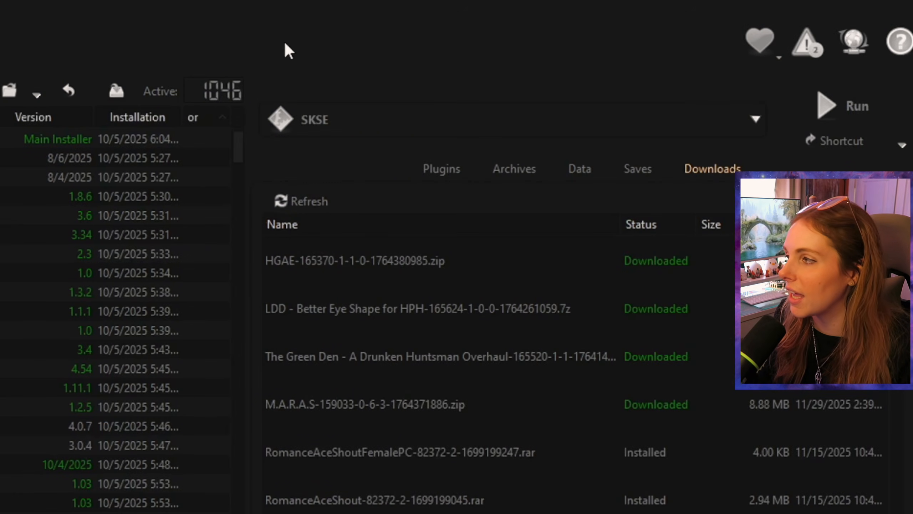
# Step: Switch to Mod Organizer, choose SSEEdit as the executable and run it
pyautogui.click(300, 38)
pyautogui.click(333, 120)
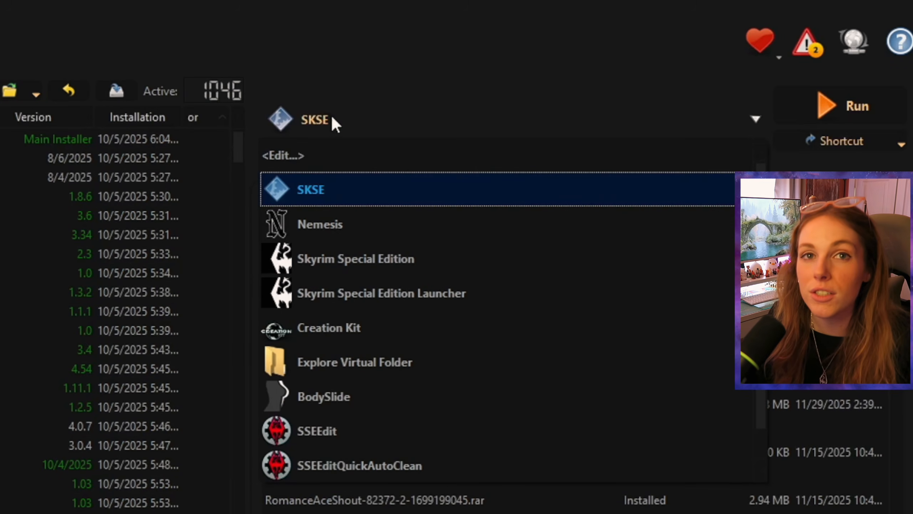
pyautogui.scroll(-1, 410, 390)
pyautogui.click(407, 392)
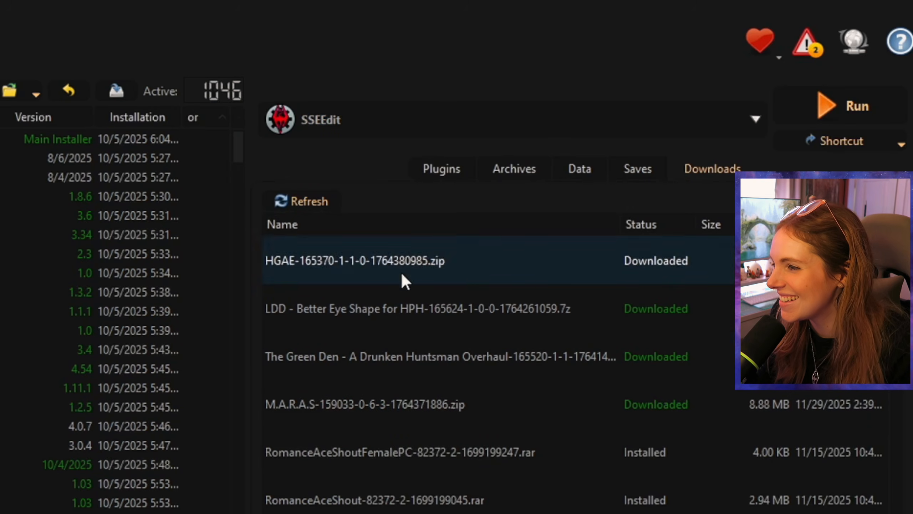
pyautogui.click(822, 106)
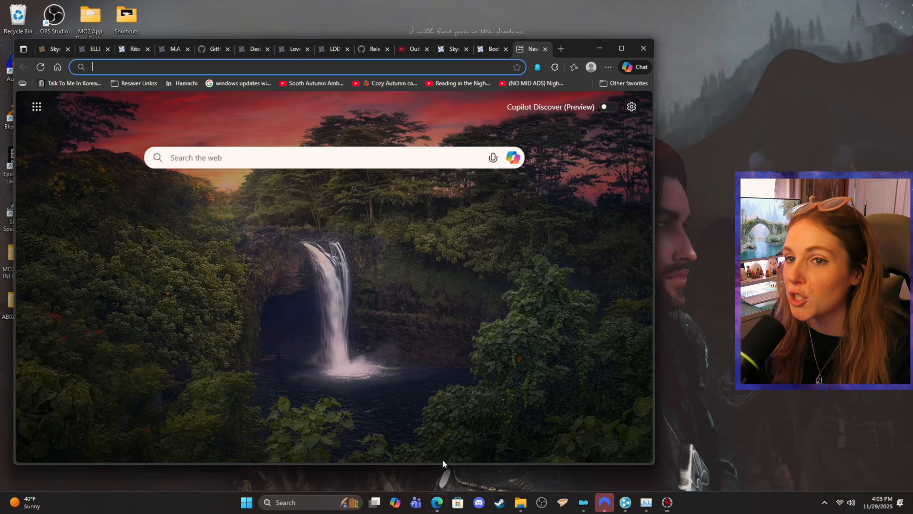
# Step: Switch to the web browser and open the Google Sheets spreadsheet "Skyrim Modding - Replacer Values + Notes"
pyautogui.click(442, 459)
pyautogui.click(562, 49)
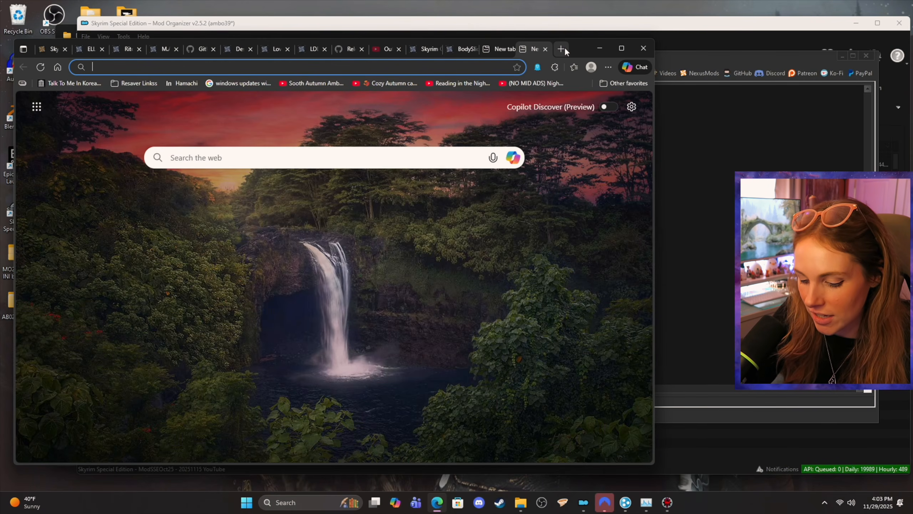
pyautogui.write('google.c')
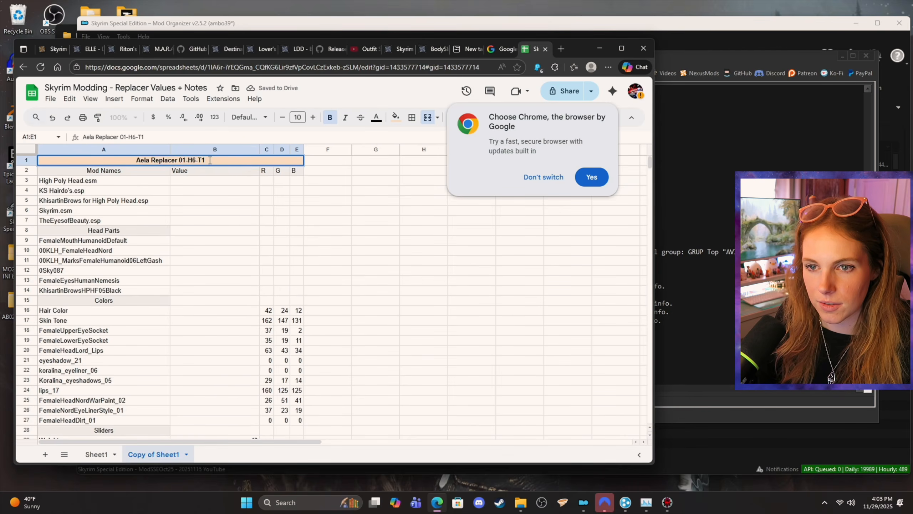
# Step: Rename the heading of the first character block in the spreadsheet as "Belrand Replacer 01"
pyautogui.moveTo(211, 160); pyautogui.dragTo(128, 158)
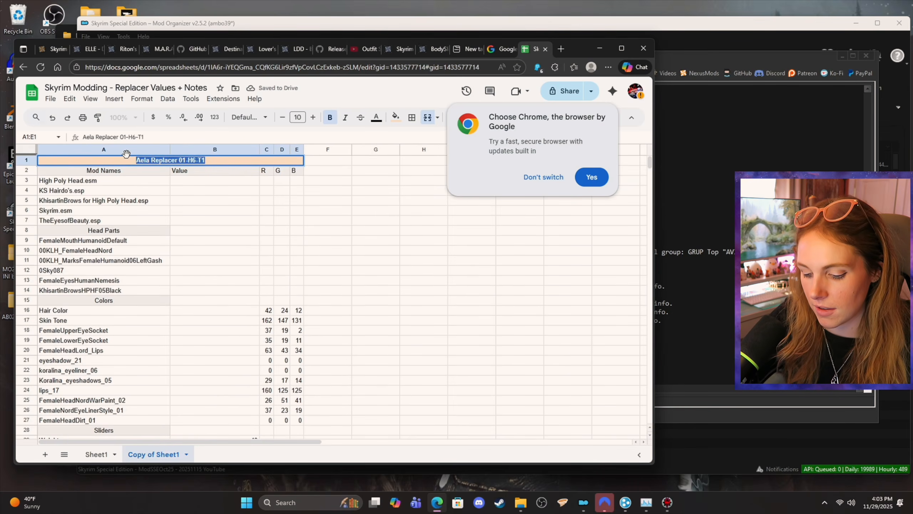
pyautogui.write('Belrand Replacer')
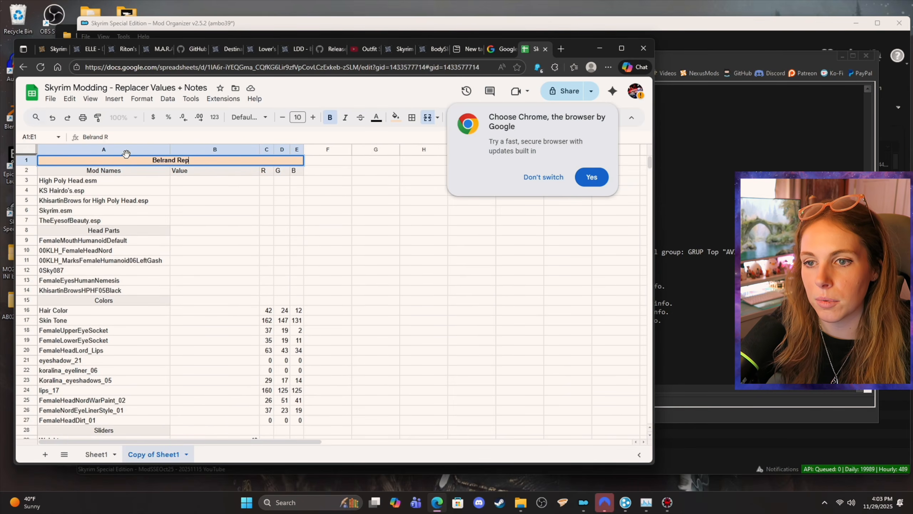
# Step: Search the web for "belrand skyrim" in a new browser tab and open the Elder Scrolls Wiki page on Fandom
pyautogui.click(560, 49)
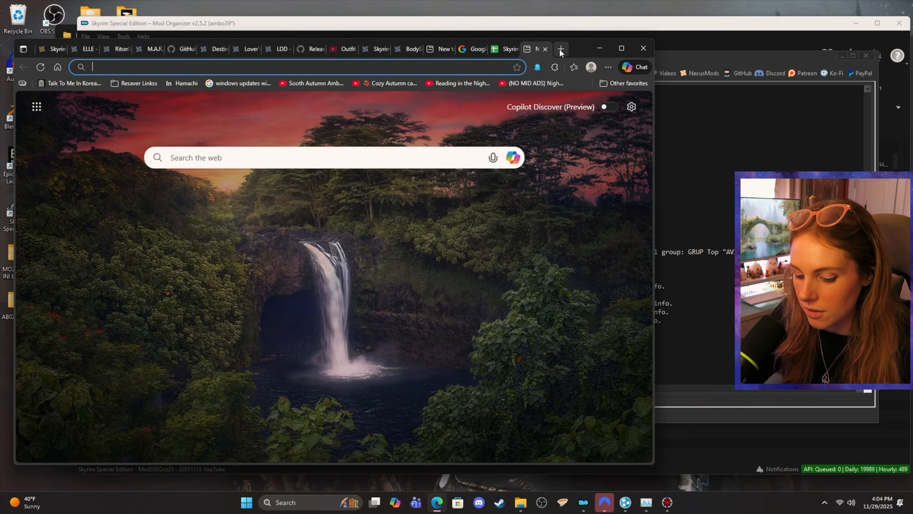
pyautogui.write('belrand')
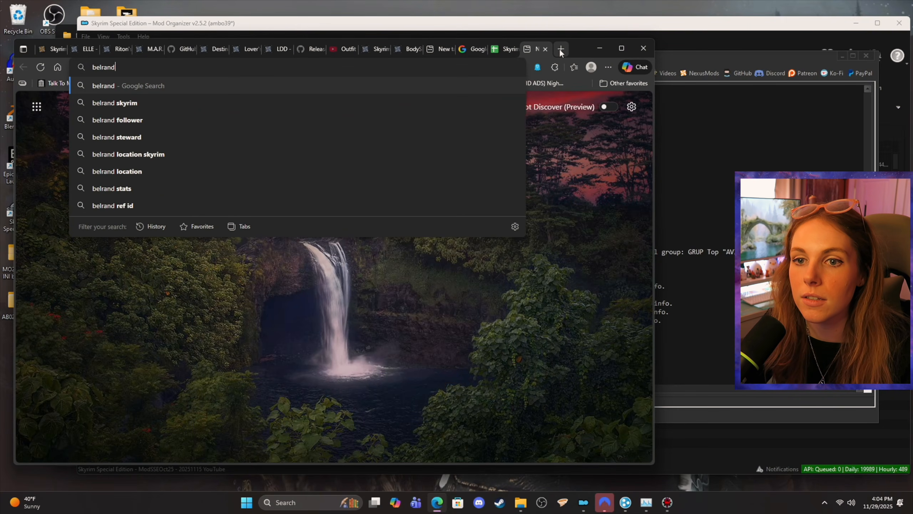
pyautogui.write(' skyrim')
pyautogui.press('Return')
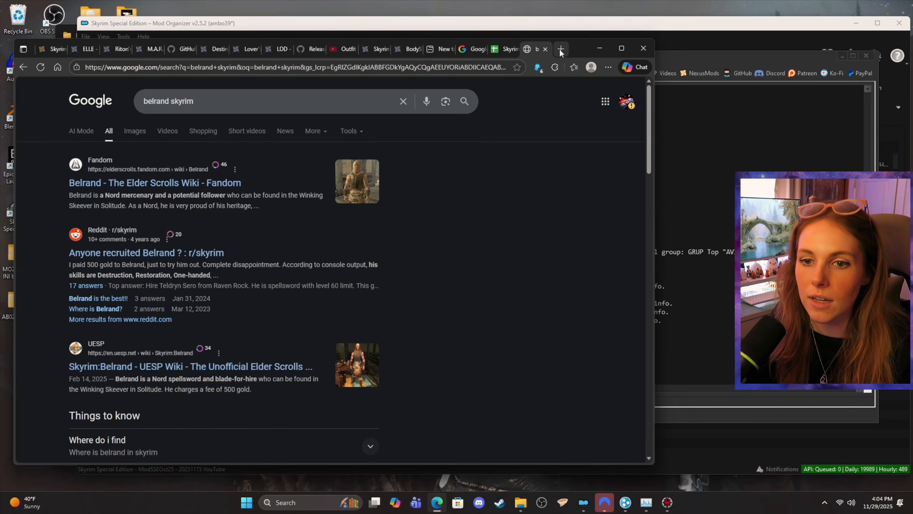
pyautogui.click(209, 183)
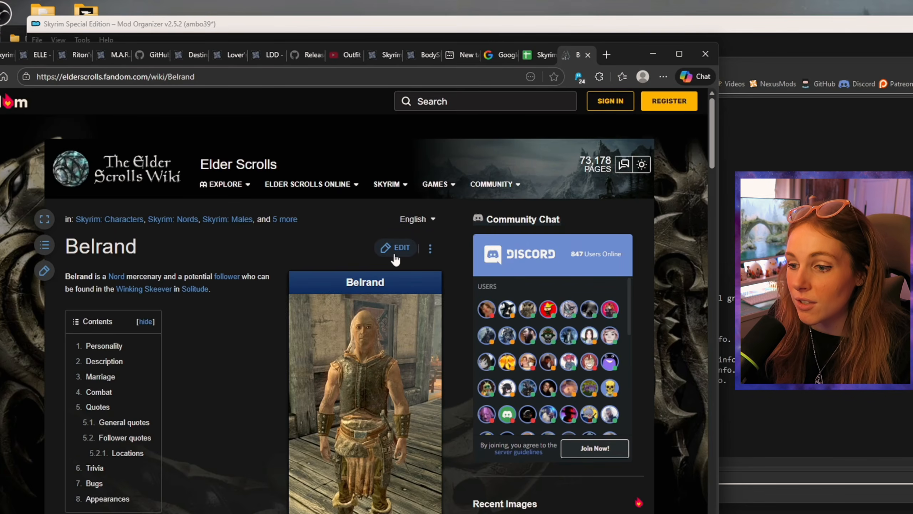
# Step: Look through Belrand's wiki page and its Basic Info table to find the Base ID
pyautogui.scroll(-4, 307, 236)
pyautogui.scroll(2, 305, 243)
pyautogui.scroll(-1, 299, 257)
pyautogui.scroll(1, 266, 262)
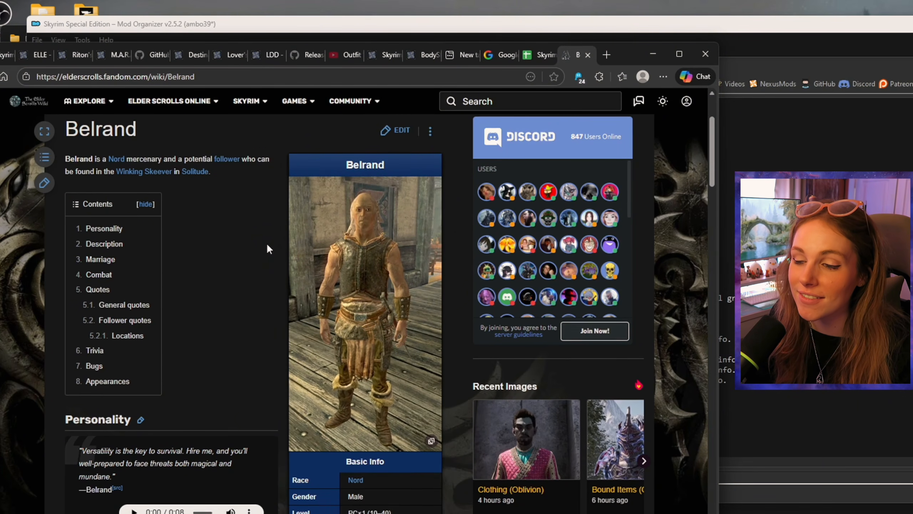
pyautogui.scroll(-5, 266, 244)
pyautogui.scroll(5, 347, 240)
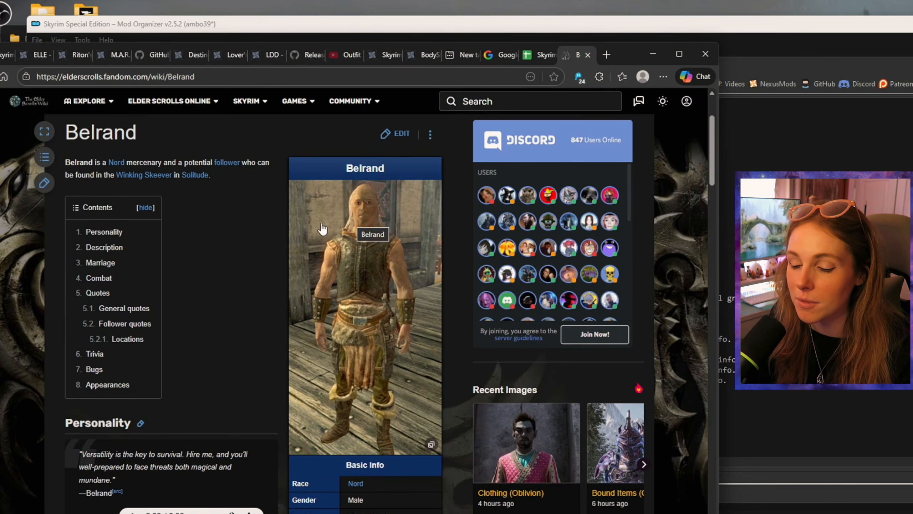
pyautogui.scroll(-5, 265, 260)
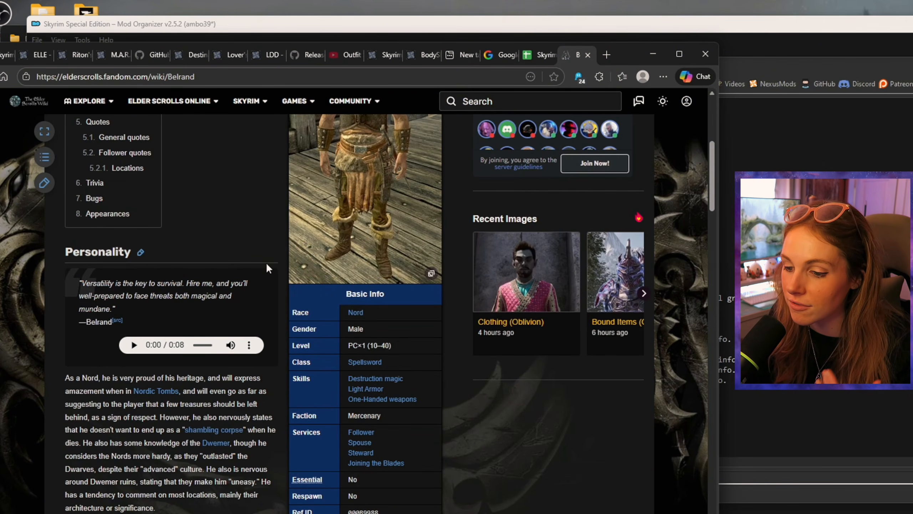
pyautogui.scroll(-3, 387, 198)
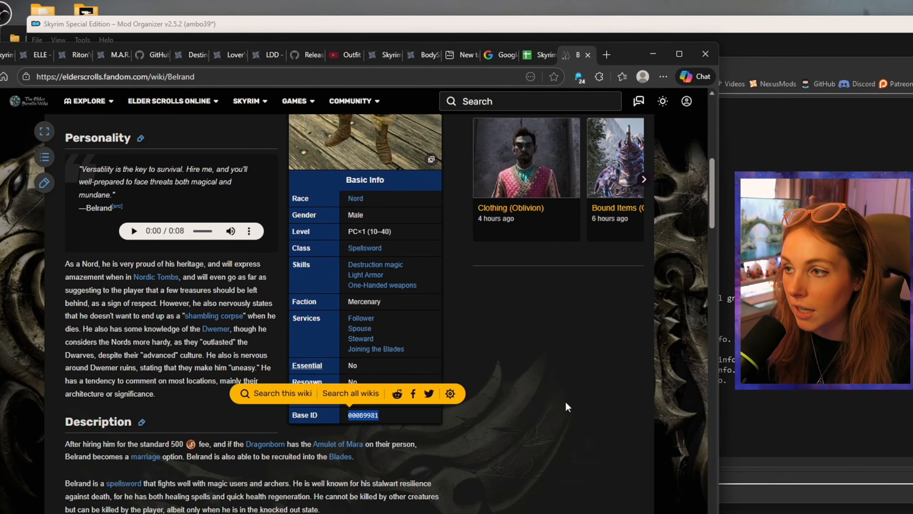
# Step: Return to the replacer spreadsheet and enter the Base ID 000B9981 in Belrand's BASE ID row
pyautogui.click(538, 56)
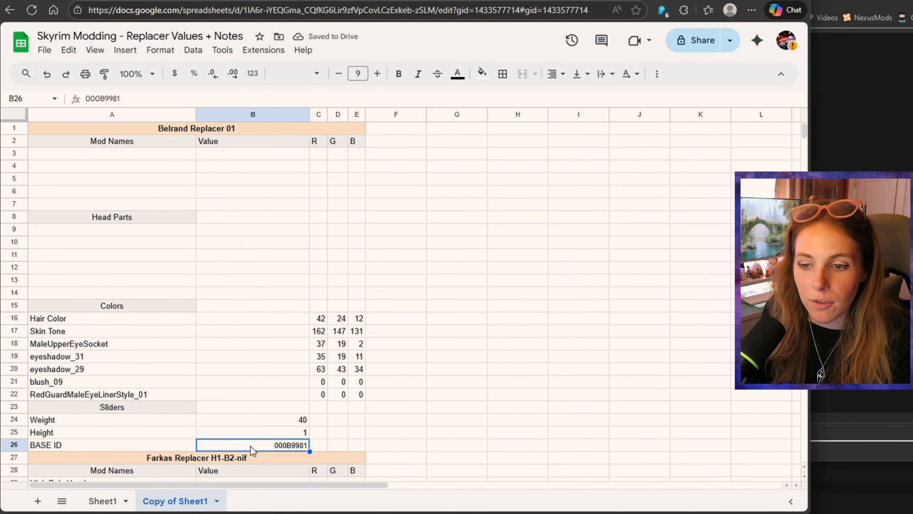
pyautogui.click(319, 445)
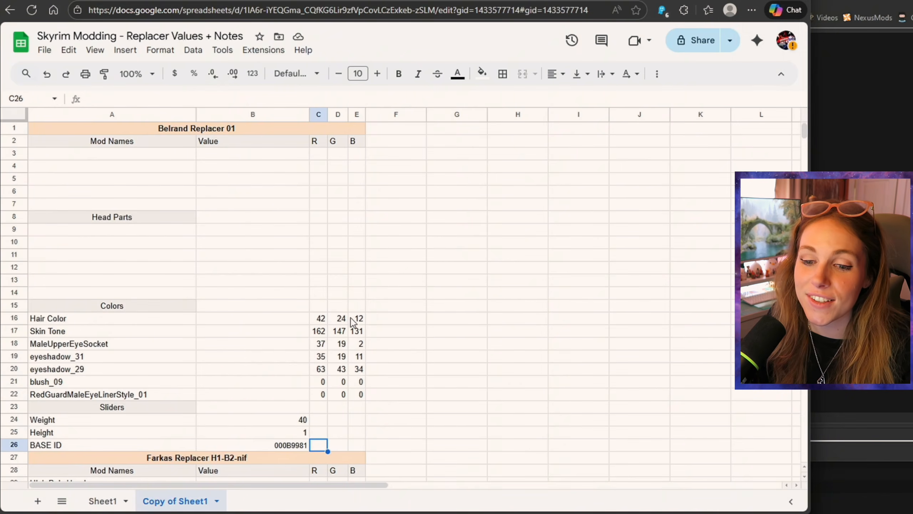
pyautogui.click(259, 445)
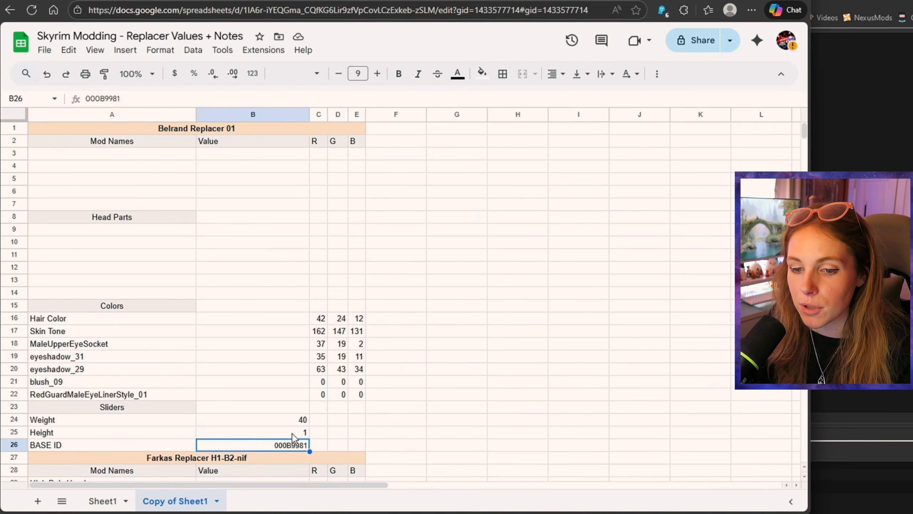
# Step: Clear the copied Weight and Height values and all RGB values from Hair Color to RedGuardMaleEyeLinerStyle_01 in the Belrand block
pyautogui.click(302, 420)
pyautogui.press('Delete')
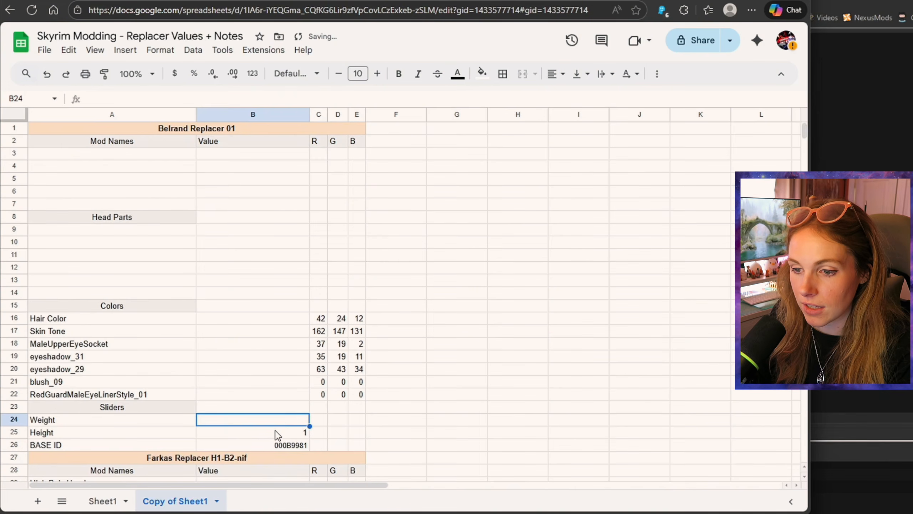
pyautogui.click(293, 432)
pyautogui.press('Delete')
pyautogui.click(319, 318)
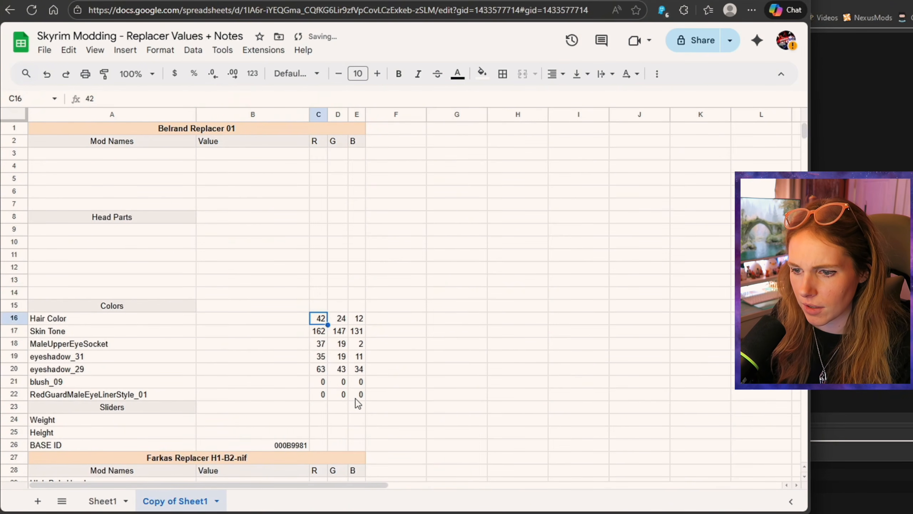
pyautogui.keyDown('shift'); pyautogui.click(358, 394); pyautogui.keyUp('shift')
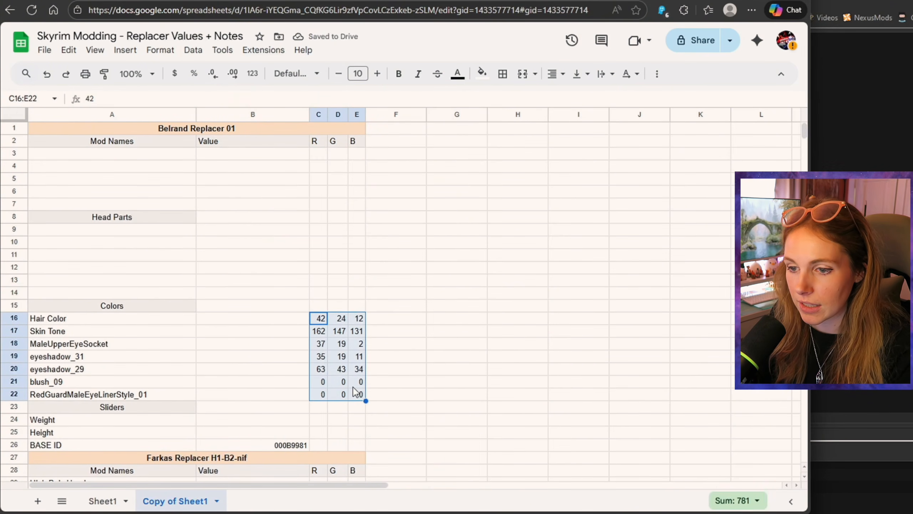
pyautogui.press('Delete')
# Step: Review Belrand's wiki page again, checking his picture, Basic Info, personality and quotes
pyautogui.scroll(-3, 397, 318)
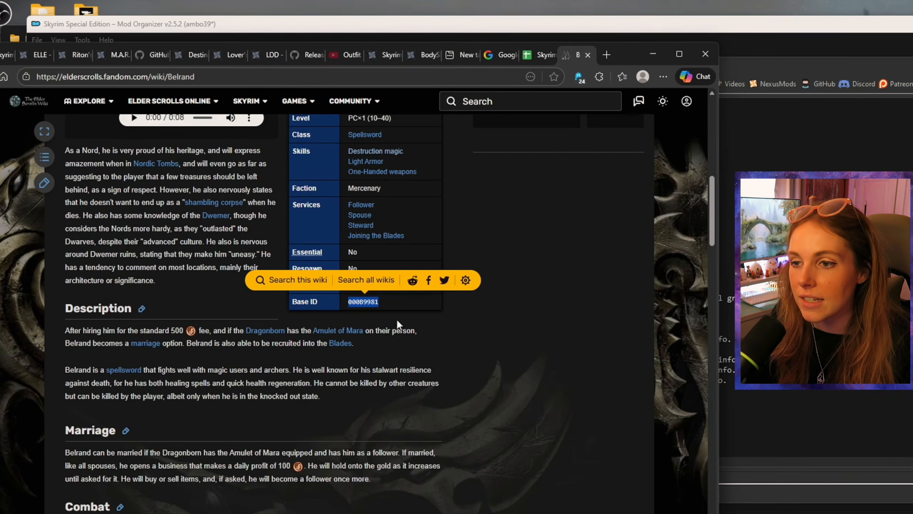
pyautogui.scroll(5, 397, 318)
pyautogui.scroll(5, 394, 328)
pyautogui.scroll(-3, 379, 231)
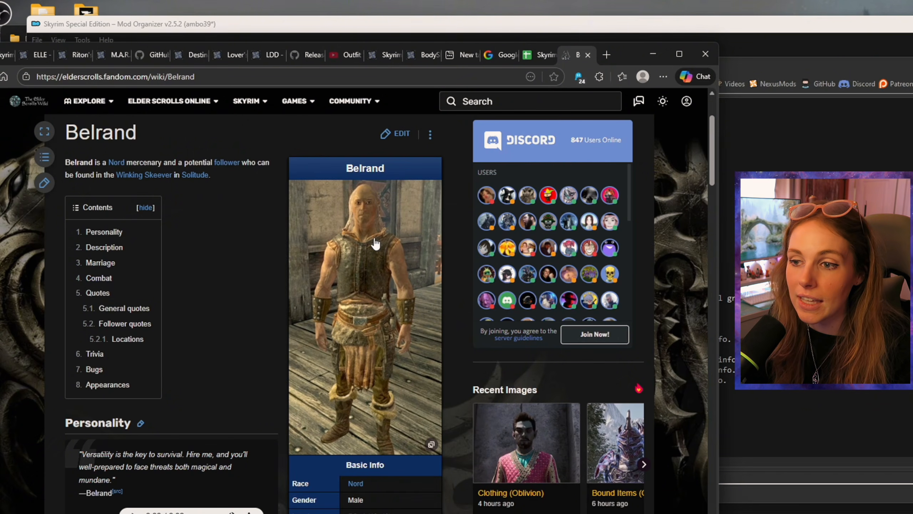
pyautogui.scroll(-15, 234, 342)
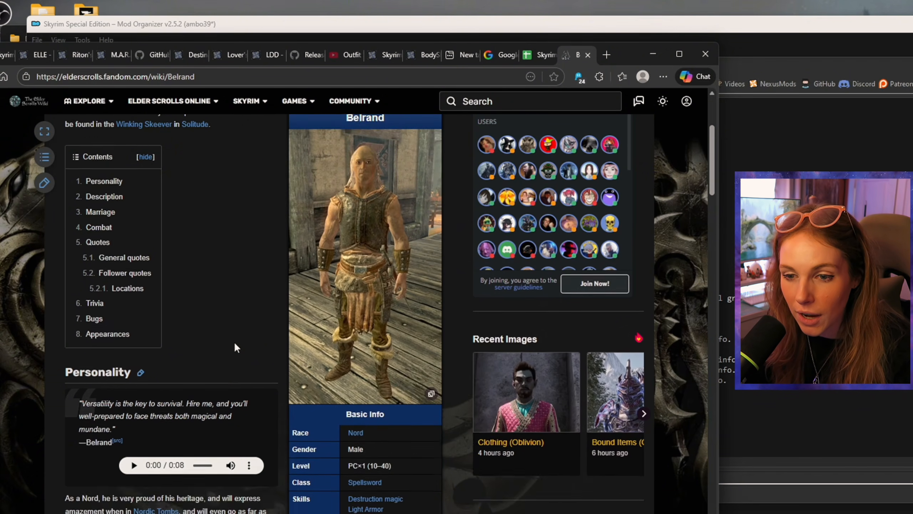
pyautogui.scroll(15, 228, 361)
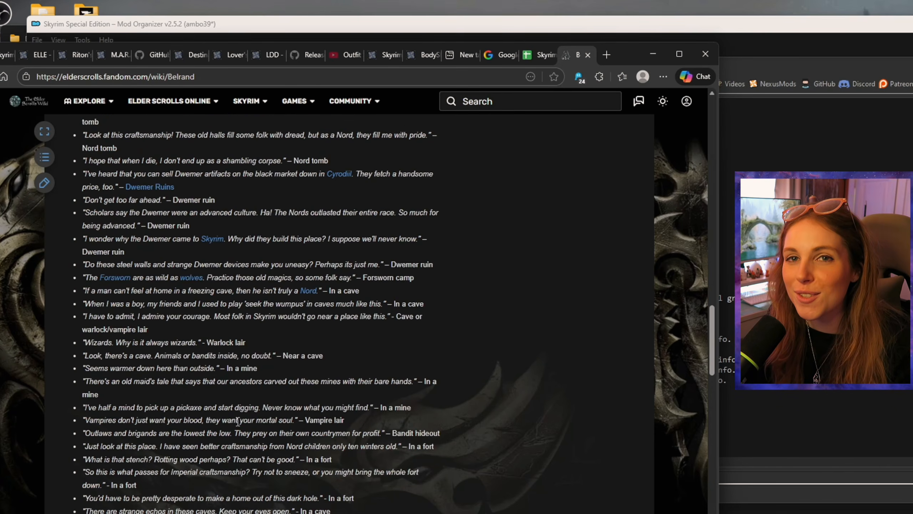
pyautogui.scroll(10, 240, 418)
pyautogui.scroll(-4, 239, 418)
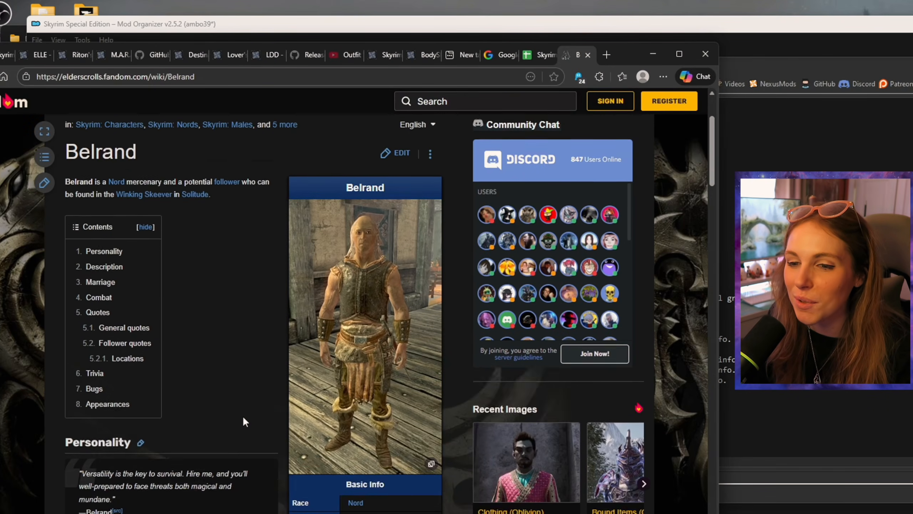
pyautogui.scroll(4, 245, 396)
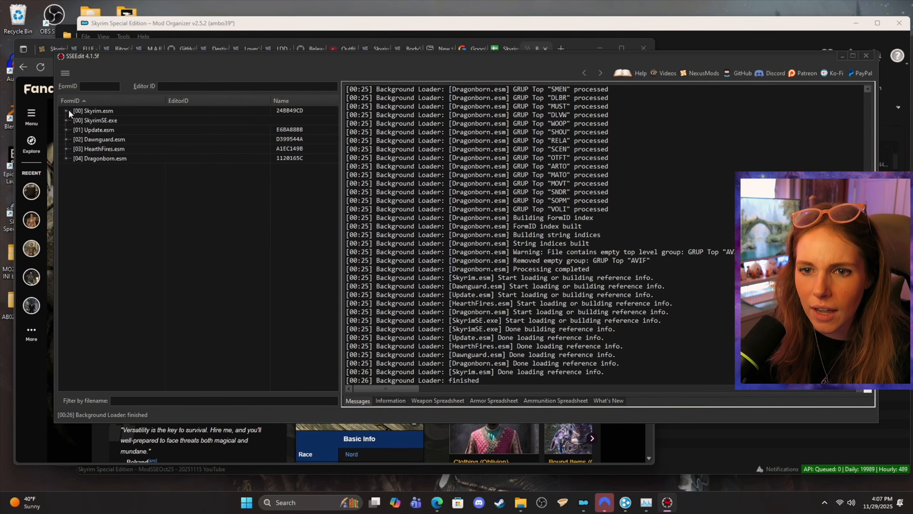
# Step: Switch to SSEEdit and expand Skyrim.esm and its Non-Player Character (Actor) group
pyautogui.click(66, 110)
pyautogui.scroll(-8, 85, 256)
pyautogui.scroll(-9, 85, 256)
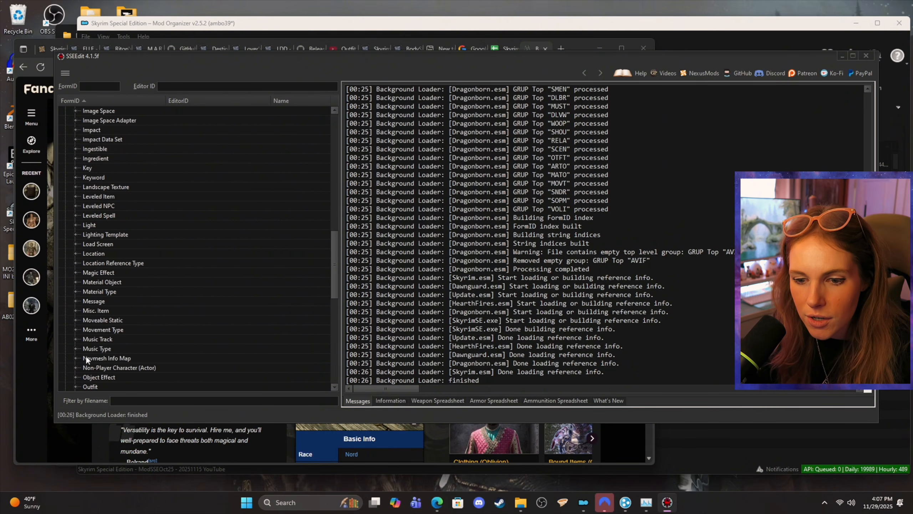
pyautogui.click(75, 367)
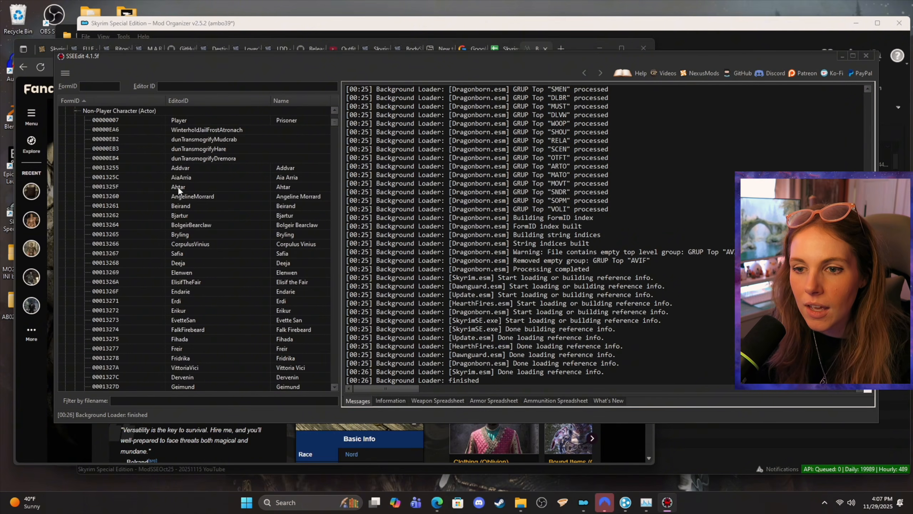
# Step: Find Belrand's actor record by FormID 000B9981 and select the HirelingBelrand entry
pyautogui.scroll(-1, 237, 164)
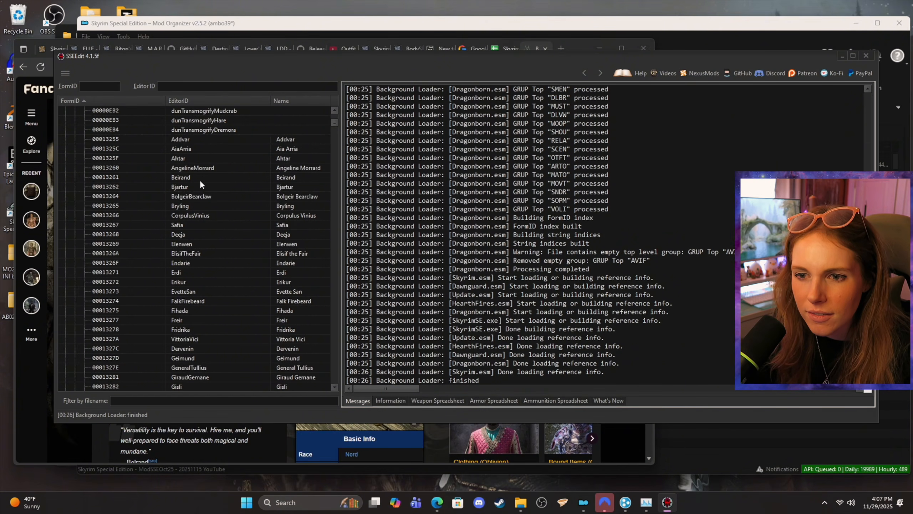
pyautogui.scroll(1, 200, 202)
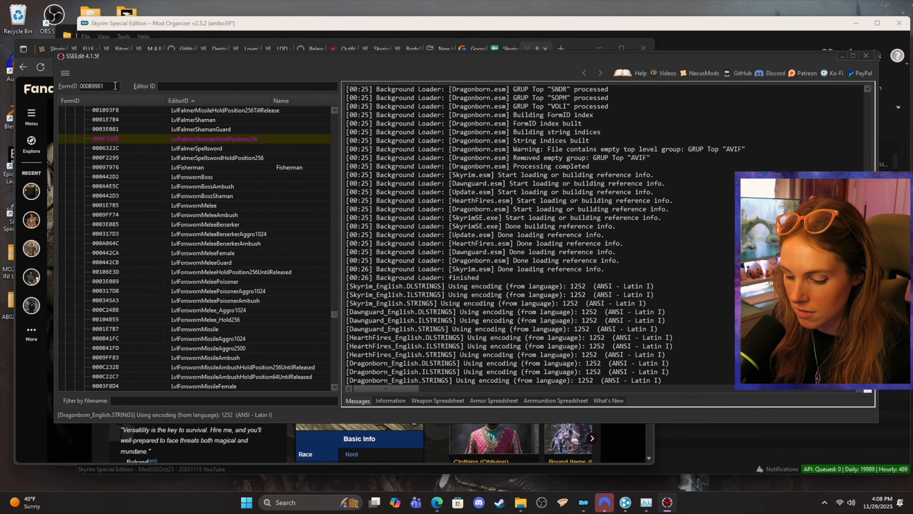
pyautogui.press('Return')
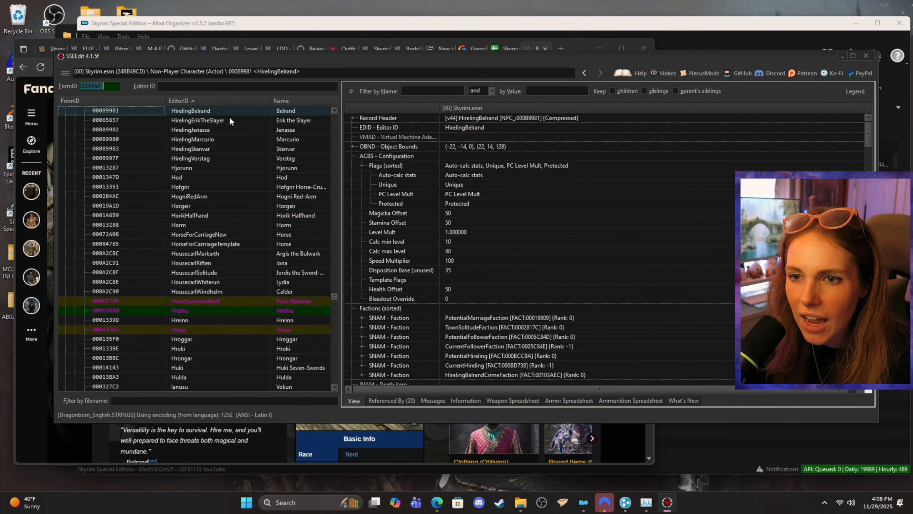
pyautogui.click(226, 110)
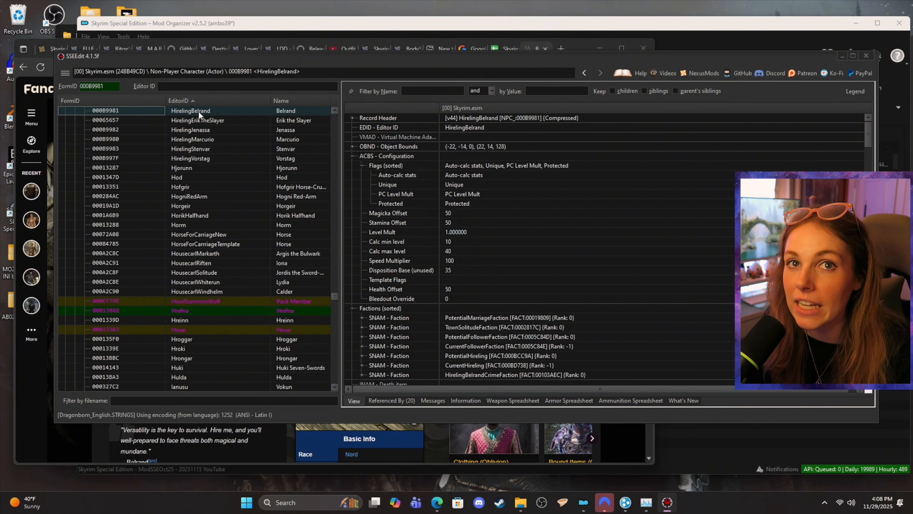
# Step: Examine Belrand's record for head parts, hair color, height and weight, and expand its QNAM - Texture lighting color
pyautogui.scroll(-1, 469, 185)
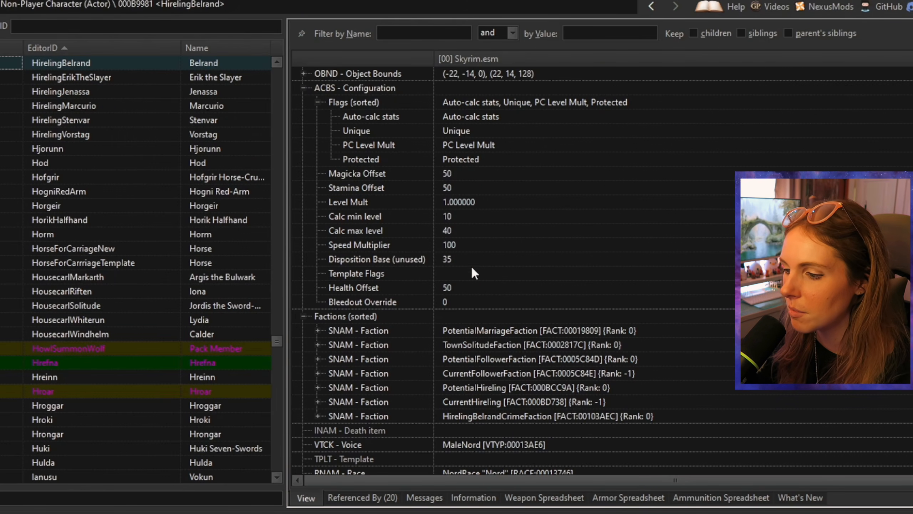
pyautogui.scroll(-4, 470, 266)
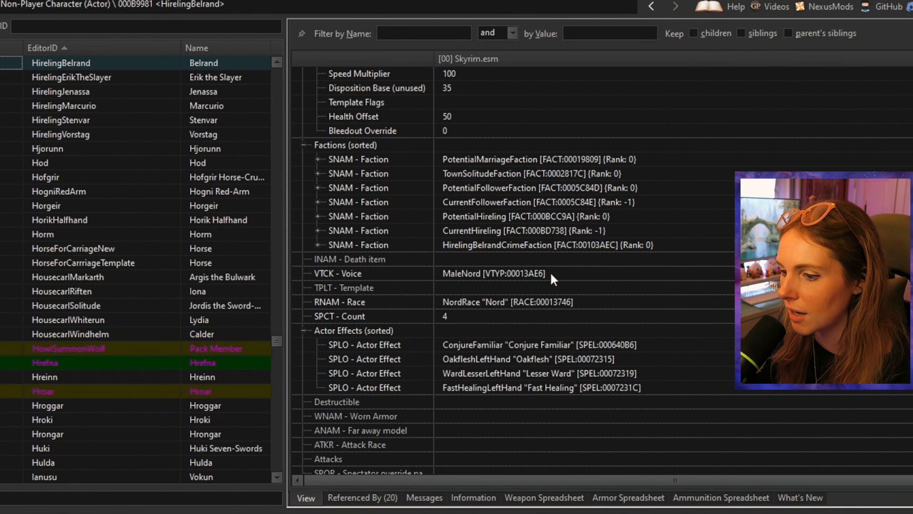
pyautogui.scroll(-7, 550, 271)
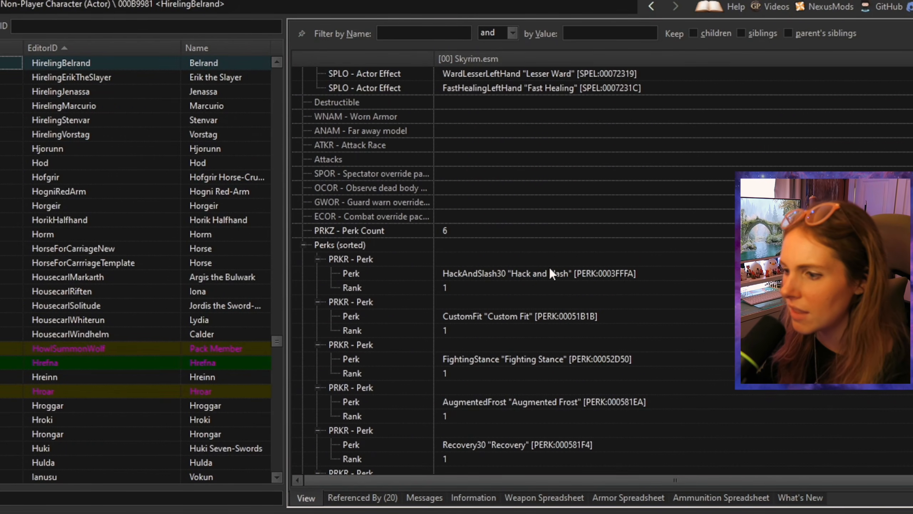
pyautogui.scroll(-9, 549, 267)
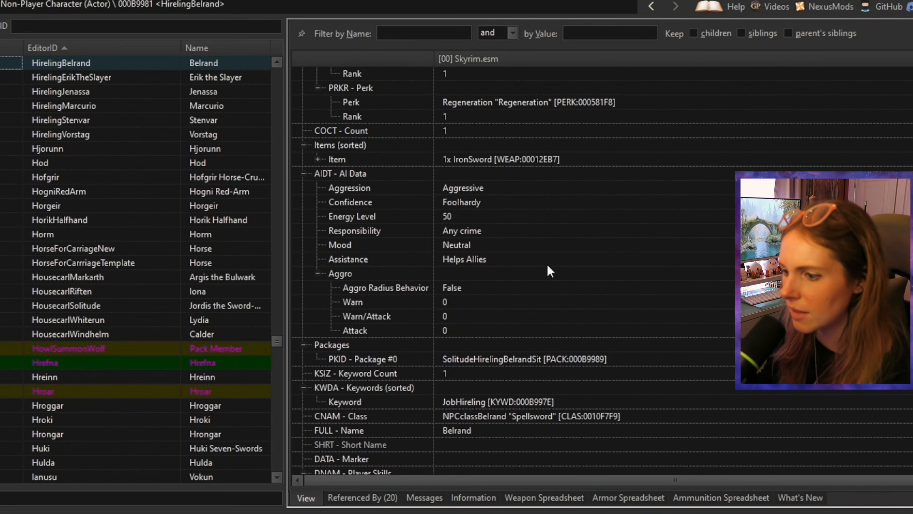
pyautogui.scroll(-15, 546, 268)
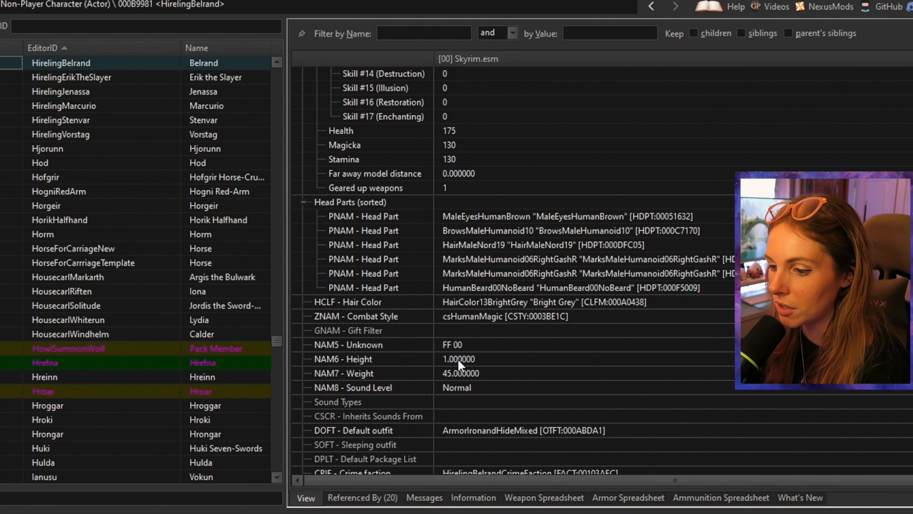
pyautogui.scroll(-2, 546, 353)
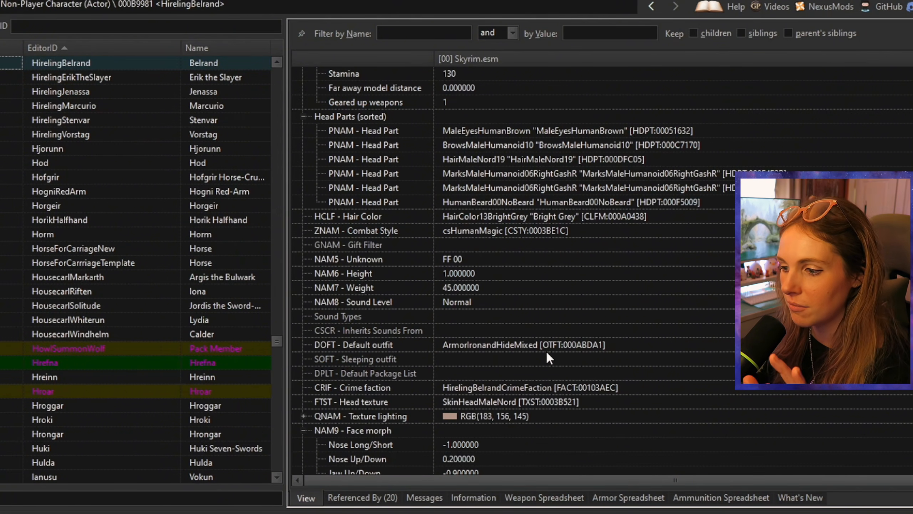
pyautogui.scroll(-3, 545, 350)
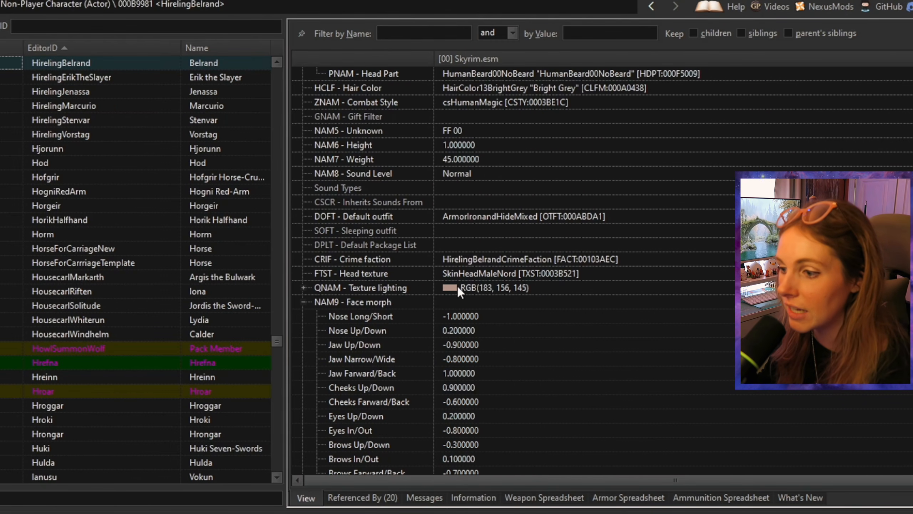
pyautogui.click(303, 287)
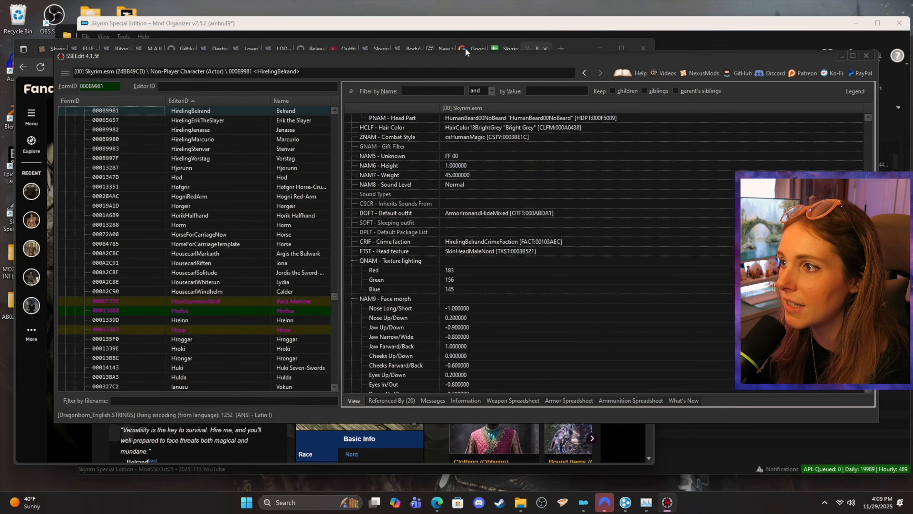
# Step: Switch to the spreadsheet and record Belrand's Skin Tone as R 183, G 156, B 145 in the Belrand Replacer 01 block
pyautogui.click(500, 47)
pyautogui.moveTo(572, 44); pyautogui.dragTo(784, 45)
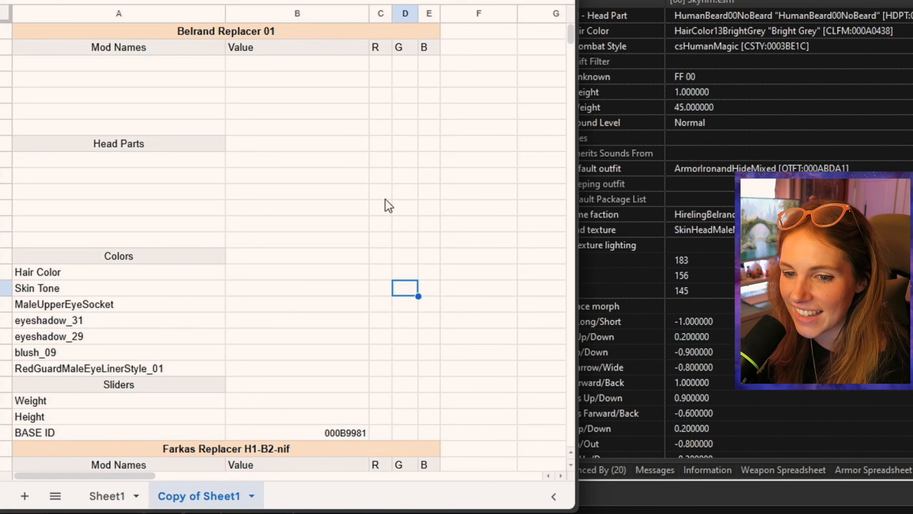
pyautogui.click(382, 289)
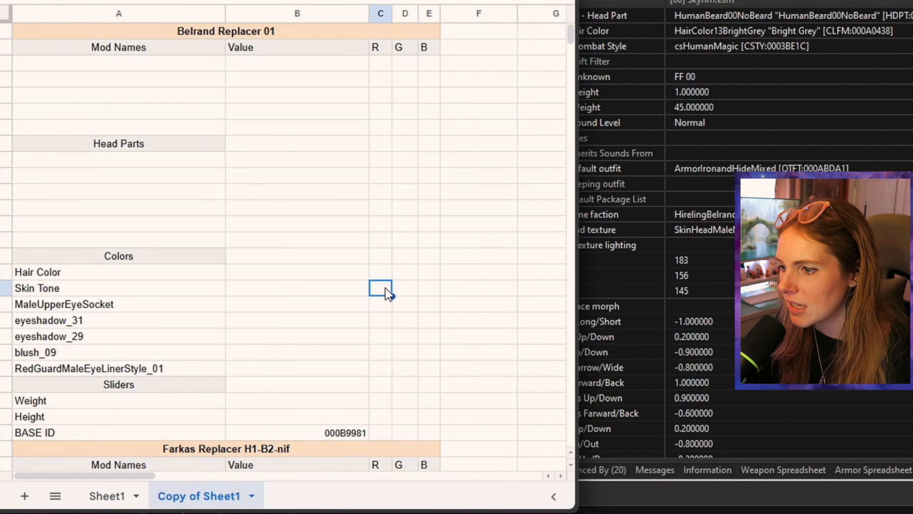
pyautogui.write('183')
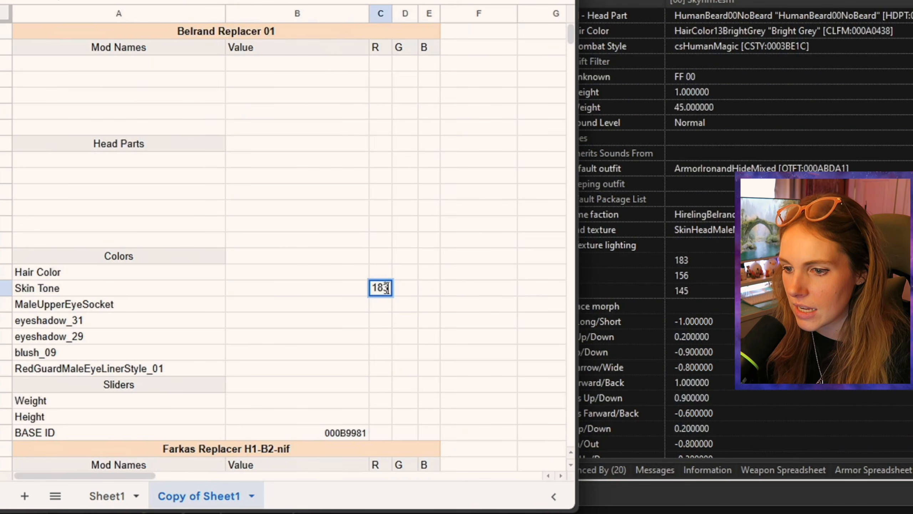
pyautogui.click(410, 292)
pyautogui.write('156')
pyautogui.click(438, 290)
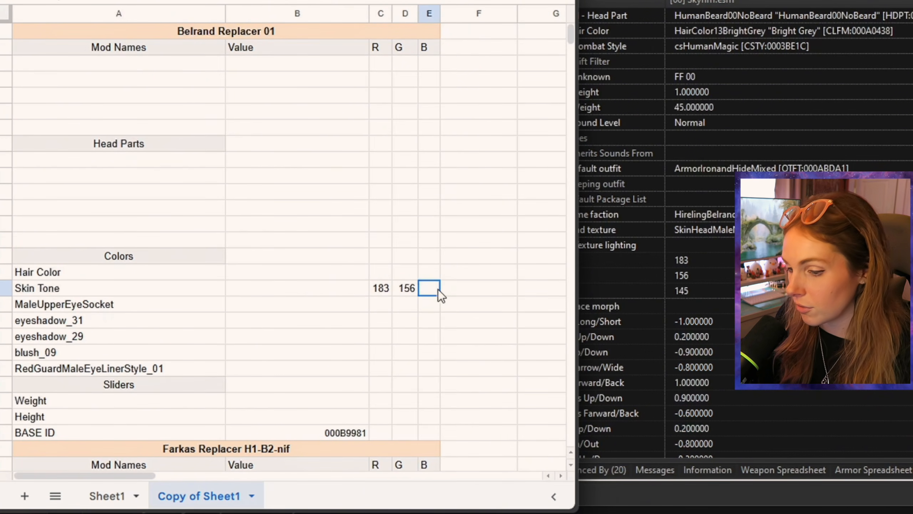
pyautogui.write('145')
pyautogui.click(449, 290)
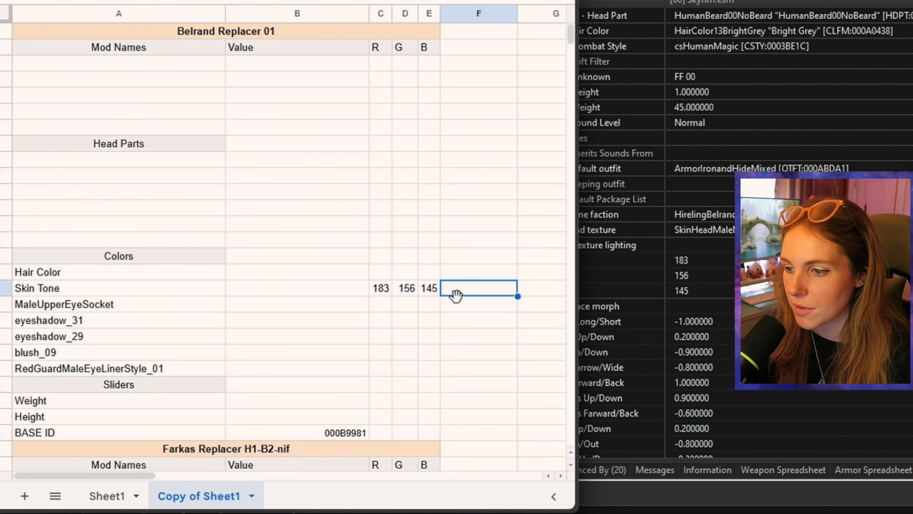
# Step: Switch to RaceMenu in Skyrim, adjust the Skin Tone to R 183, G 156, B 145, save that color and accept it
pyautogui.scroll(-1, 703, 316)
pyautogui.scroll(-6, 703, 316)
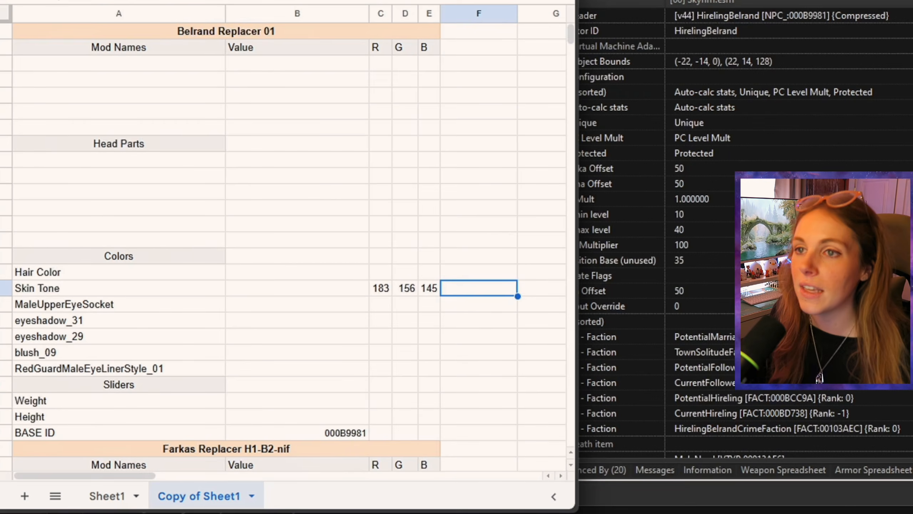
pyautogui.hotkey('alt', 'Tab')
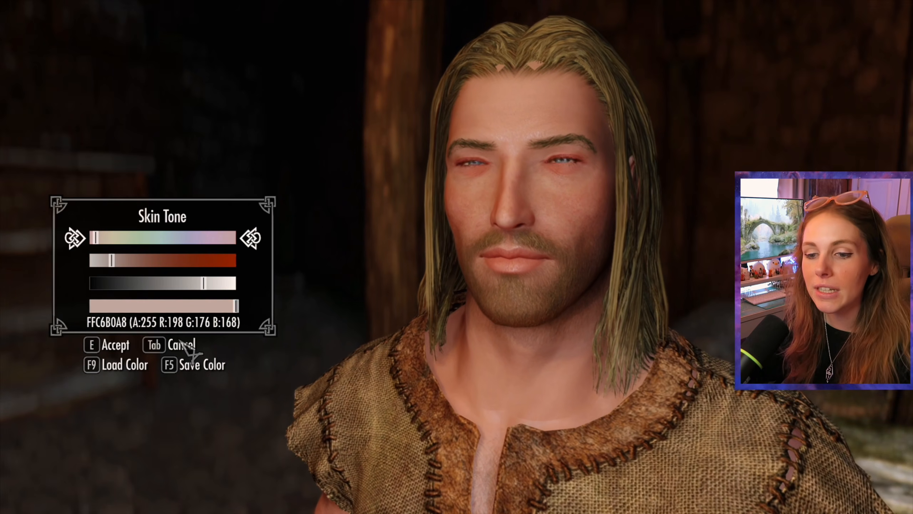
pyautogui.moveTo(94, 238)
pyautogui.mouseDown()
pyautogui.moveTo(105, 238)
pyautogui.moveTo(84, 238)
pyautogui.moveTo(98, 239)
pyautogui.mouseUp()
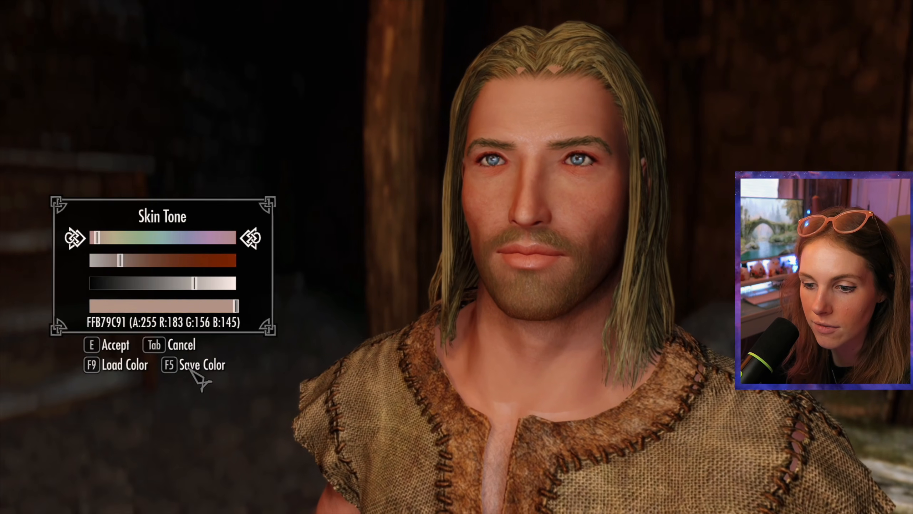
pyautogui.click(176, 368)
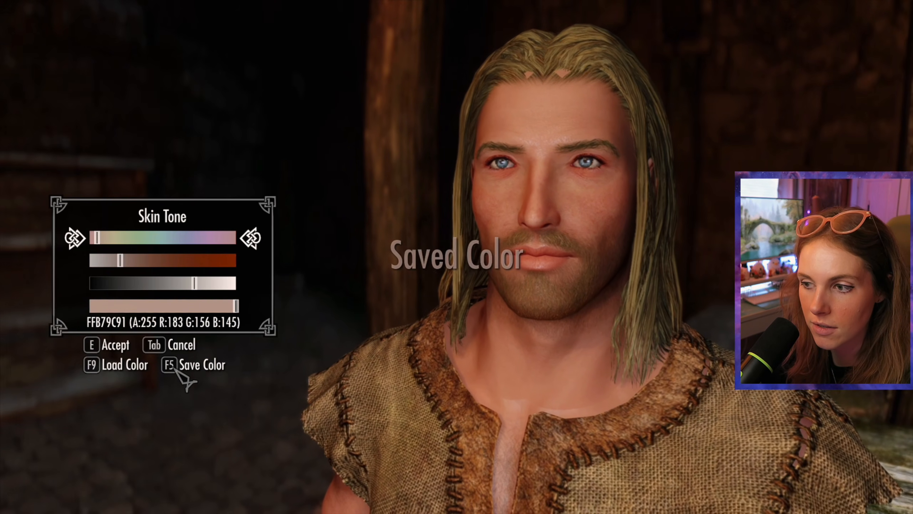
pyautogui.click(108, 346)
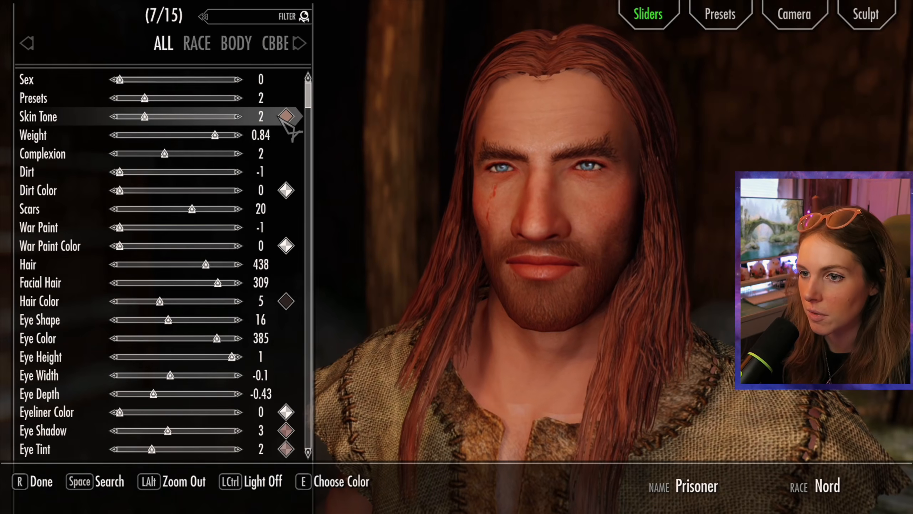
# Step: Load the saved color as the Skin Tone of the red-haired Nord and accept it
pyautogui.click(285, 116)
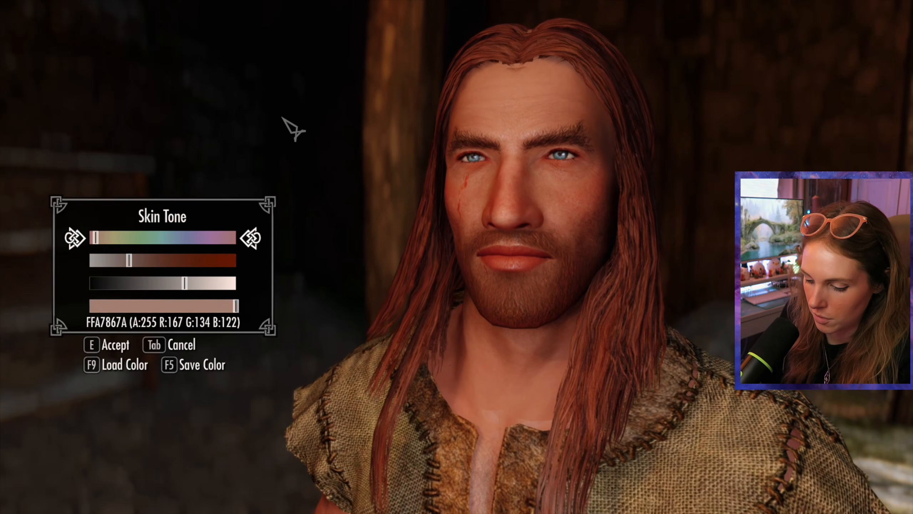
pyautogui.press('F9')
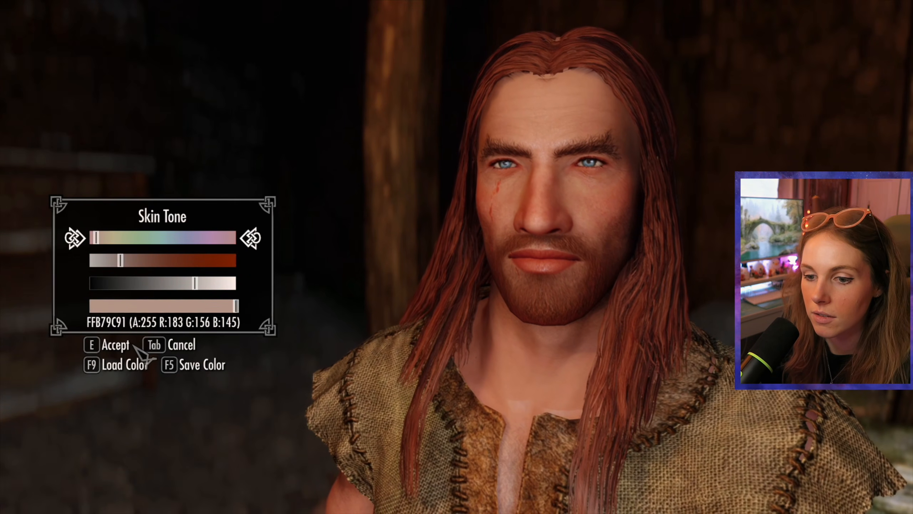
pyautogui.click(116, 344)
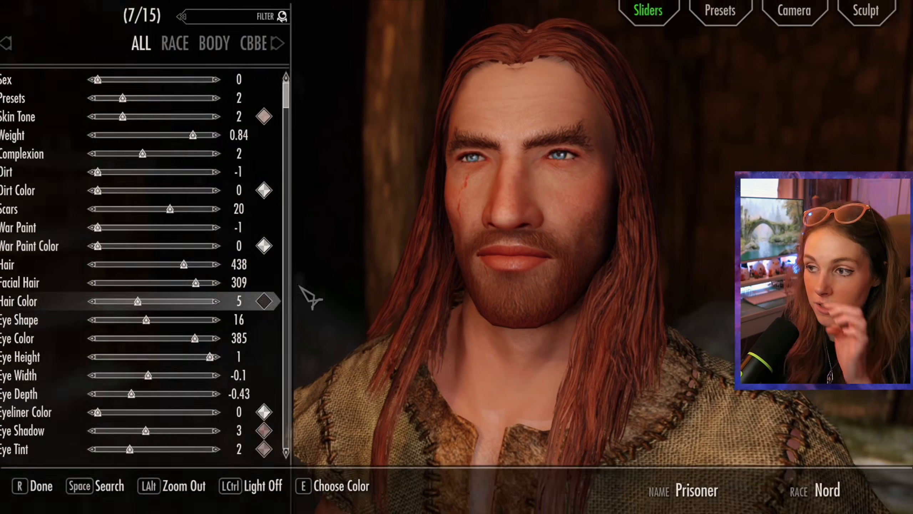
# Step: Match Belrand's base look with a lower body weight, light grey hair and Eye Color 411
pyautogui.moveTo(214, 135); pyautogui.dragTo(164, 136)
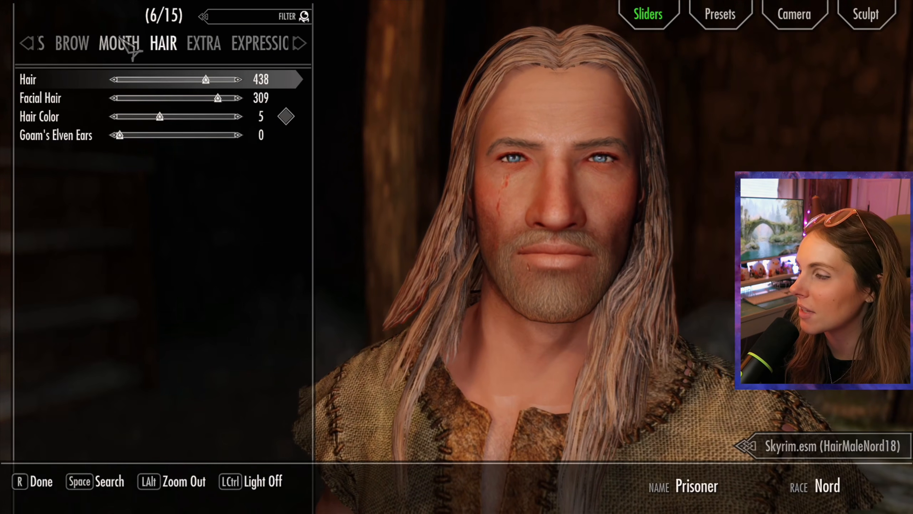
pyautogui.moveTo(452, 88); pyautogui.dragTo(449, 118)
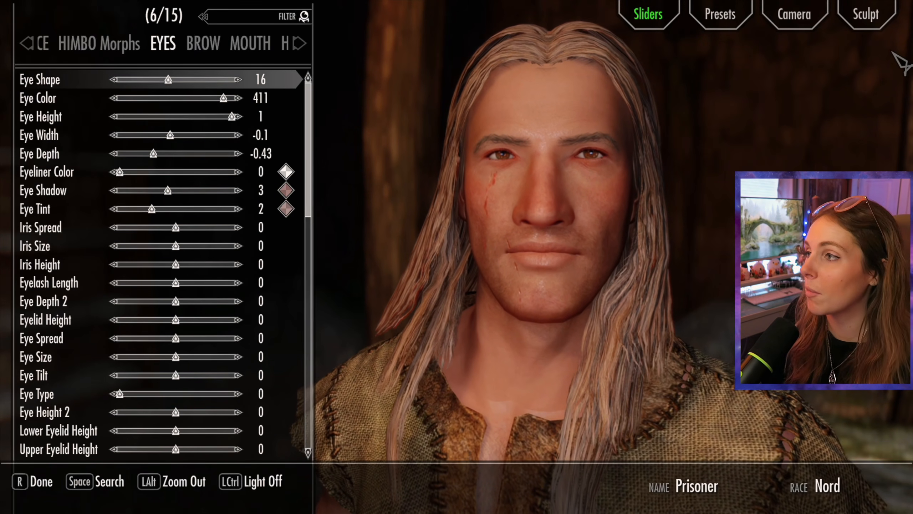
# Step: Open Sculpt mode and examine the wireframe density of the MaleHeadNord head mesh
pyautogui.click(867, 14)
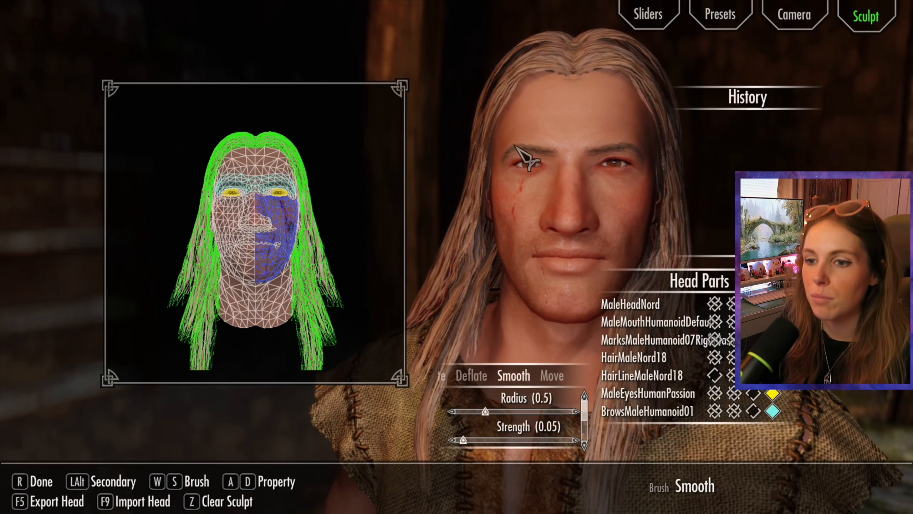
pyautogui.scroll(3, 296, 266)
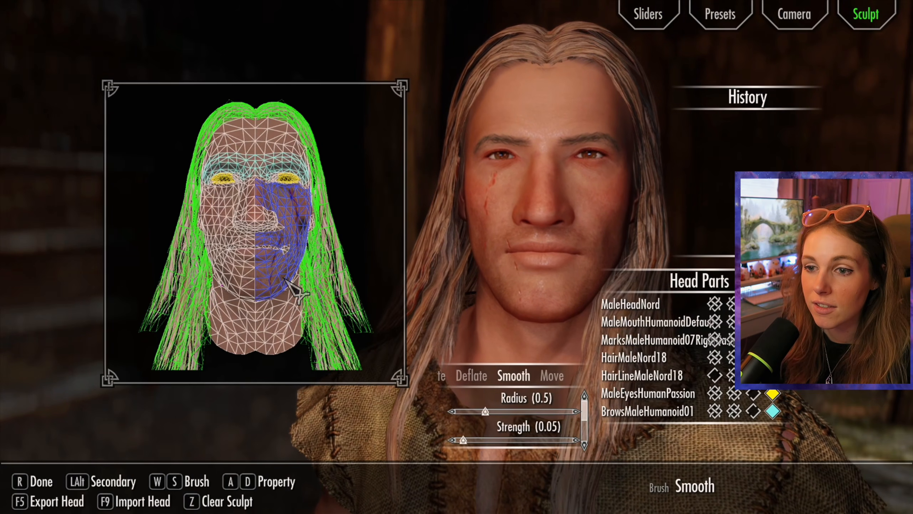
pyautogui.moveTo(366, 222)
pyautogui.mouseDown()
pyautogui.moveTo(355, 229)
pyautogui.moveTo(375, 229)
pyautogui.moveTo(328, 227)
pyautogui.moveTo(366, 225)
pyautogui.mouseUp()
pyautogui.scroll(1, 316, 179)
pyautogui.scroll(-4, 313, 176)
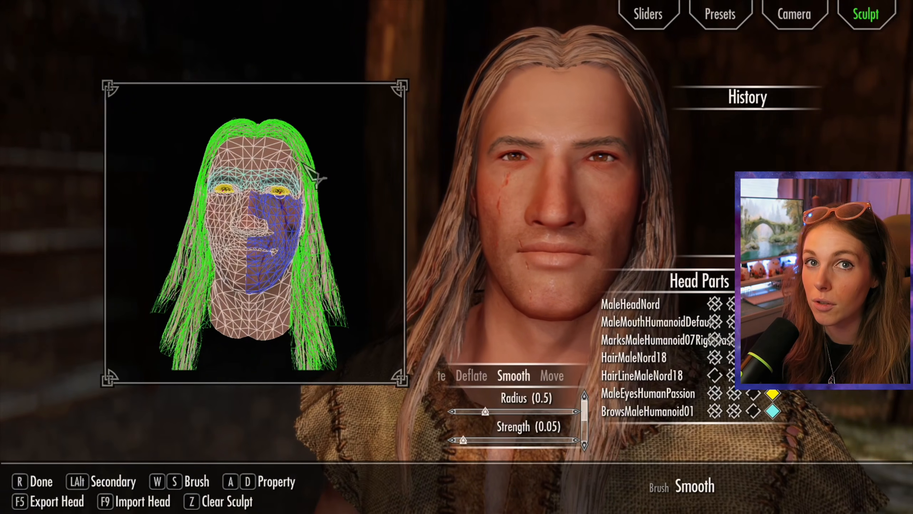
pyautogui.scroll(10, 313, 176)
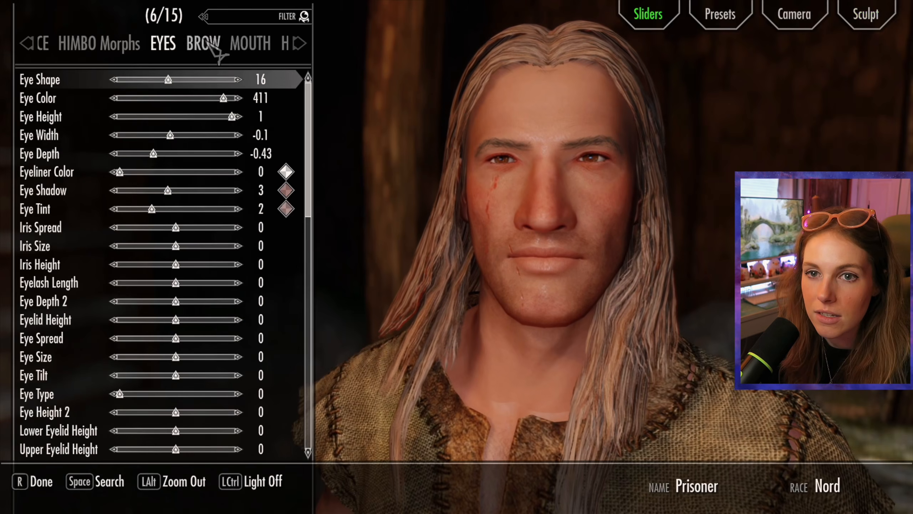
# Step: Change the Face Part among the head sliders to the 00KLH_MaleHeadNord head and view its mesh in Sculpt mode
pyautogui.click(99, 47)
pyautogui.click(98, 47)
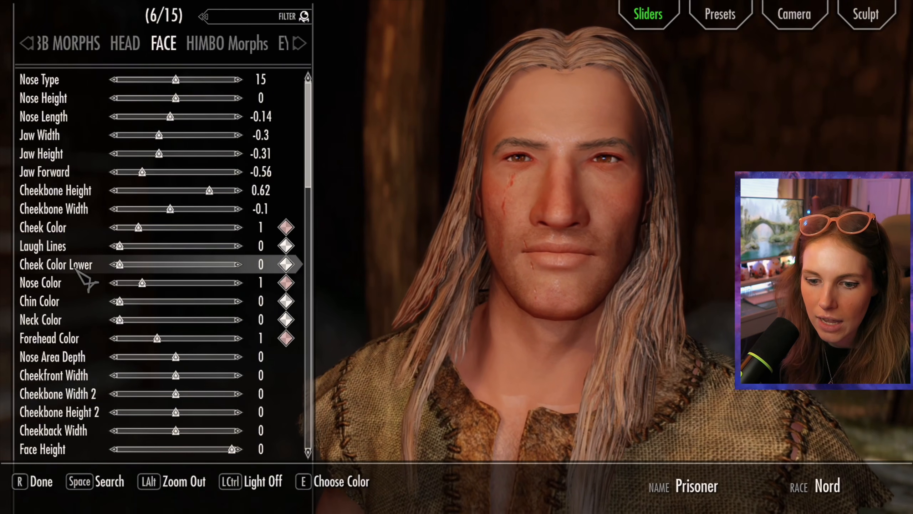
pyautogui.scroll(-8, 93, 268)
pyautogui.click(133, 47)
pyautogui.scroll(-3, 140, 316)
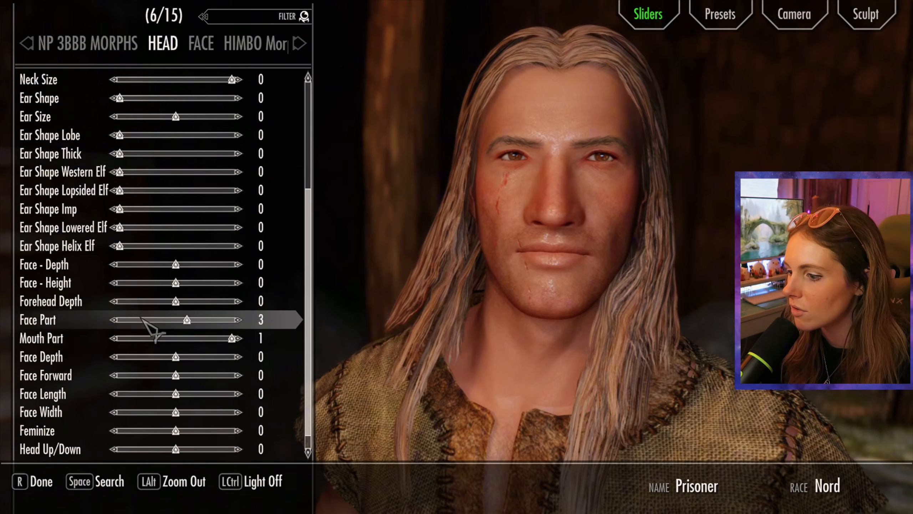
pyautogui.press('Left')
pyautogui.press('Right')
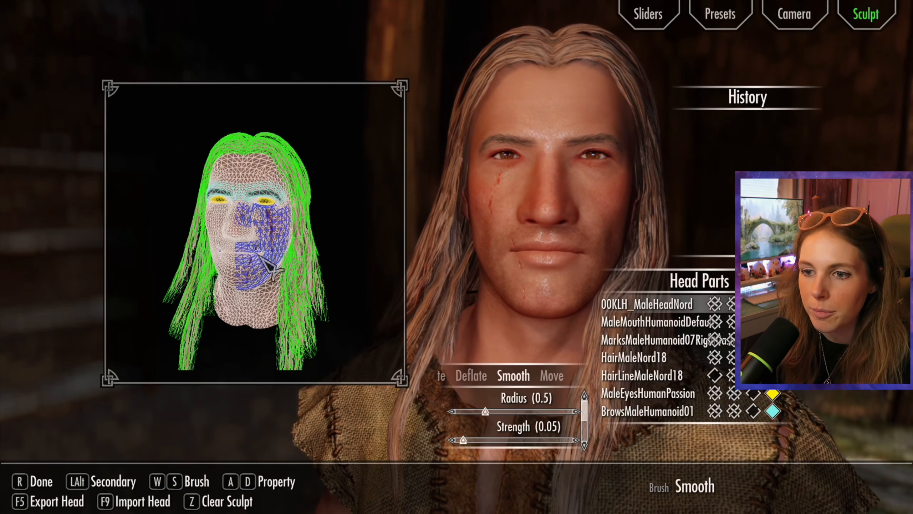
pyautogui.moveTo(258, 254)
pyautogui.mouseDown()
pyautogui.moveTo(467, 261)
pyautogui.moveTo(222, 274)
pyautogui.moveTo(259, 271)
pyautogui.mouseUp()
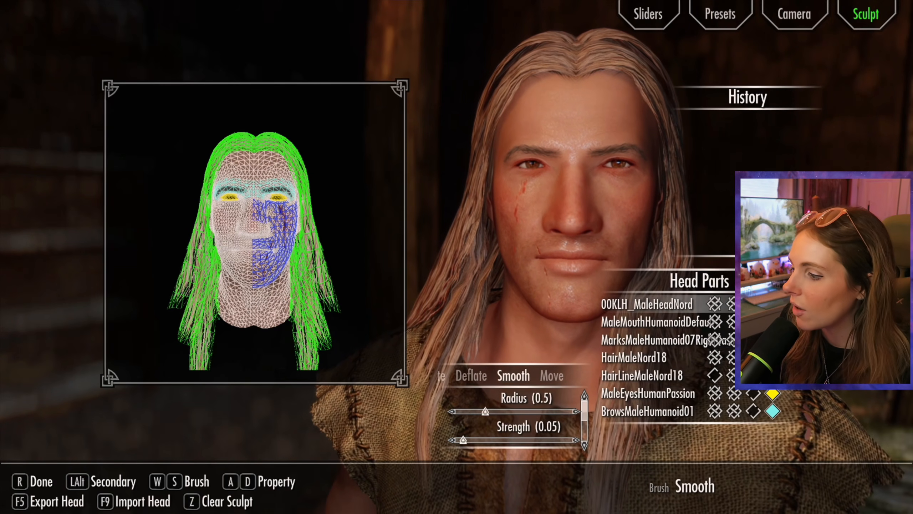
# Step: Hide HairMaleNord18 and the MarksMaleHumanoid07 scar in the sculpt wireframe and turn the bare head
pyautogui.click(715, 358)
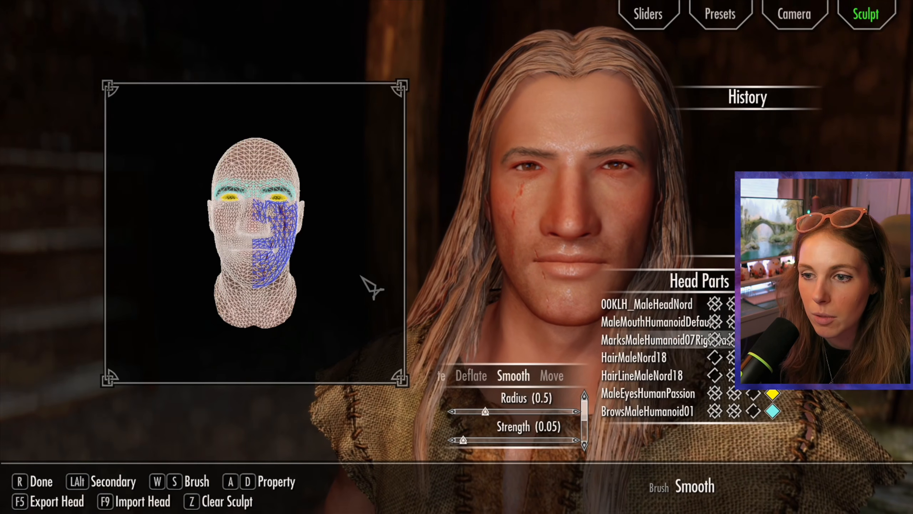
pyautogui.moveTo(328, 194)
pyautogui.mouseDown()
pyautogui.moveTo(343, 197)
pyautogui.moveTo(323, 200)
pyautogui.mouseUp()
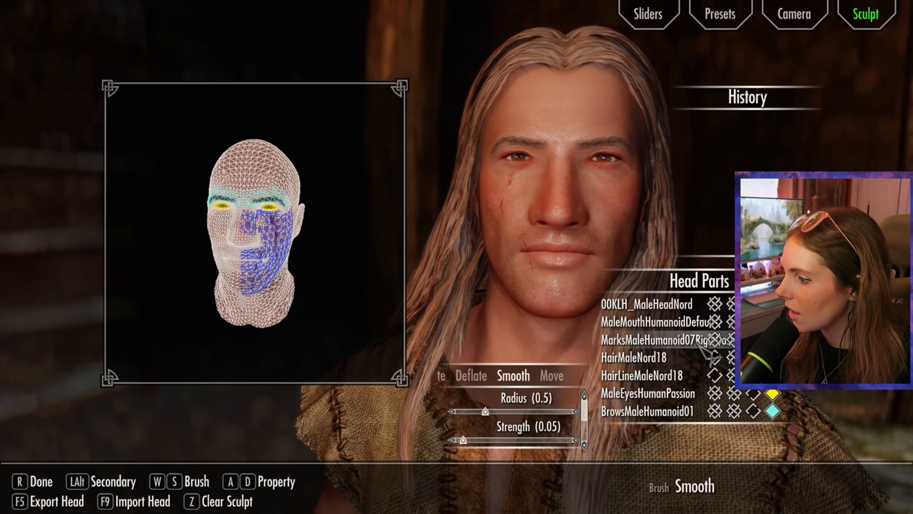
pyautogui.click(715, 339)
pyautogui.moveTo(345, 290)
pyautogui.mouseDown()
pyautogui.moveTo(354, 292)
pyautogui.moveTo(350, 269)
pyautogui.moveTo(369, 253)
pyautogui.mouseUp()
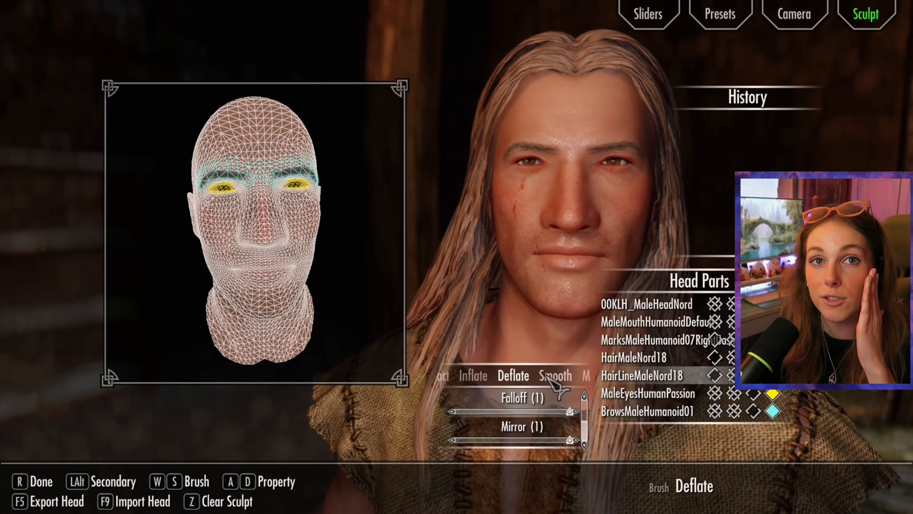
# Step: Try out the Smooth brush on the head mesh with radius 0.5 and strength 0.05, and undo both strokes through the history
pyautogui.click(550, 376)
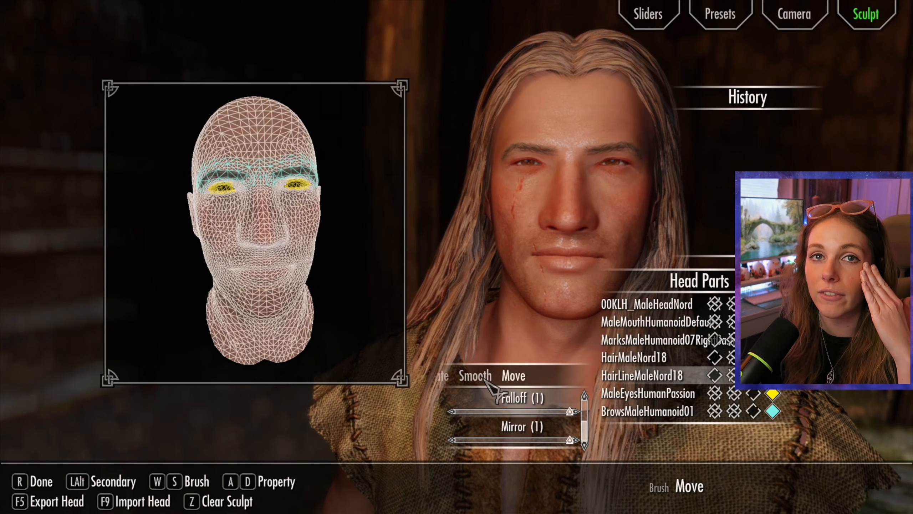
pyautogui.click(456, 376)
pyautogui.click(467, 378)
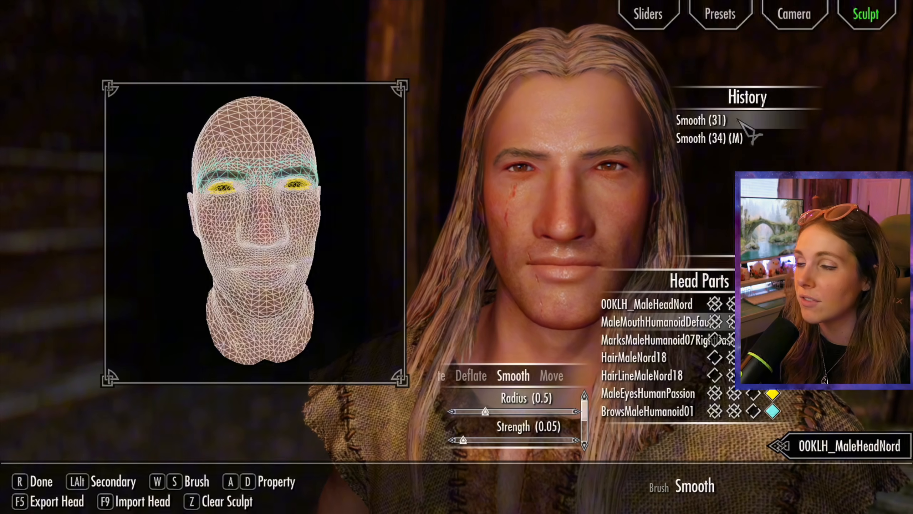
pyautogui.click(723, 135)
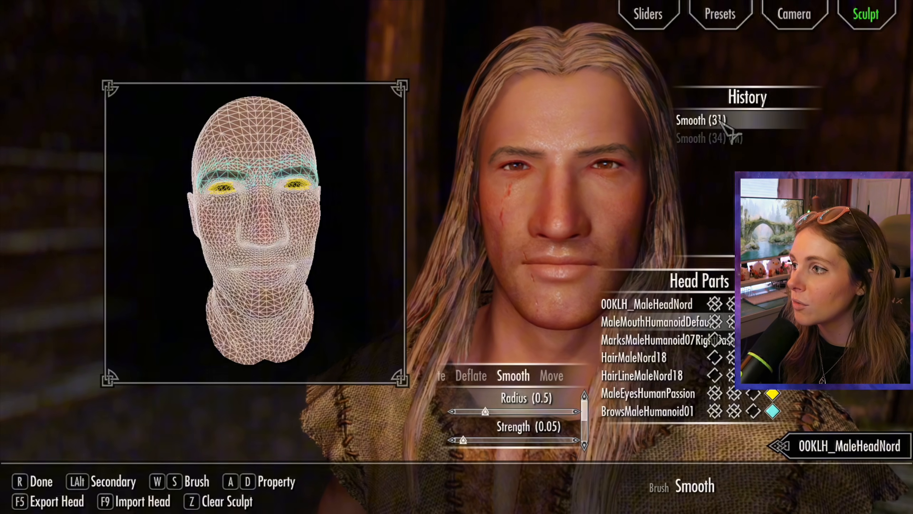
pyautogui.click(707, 120)
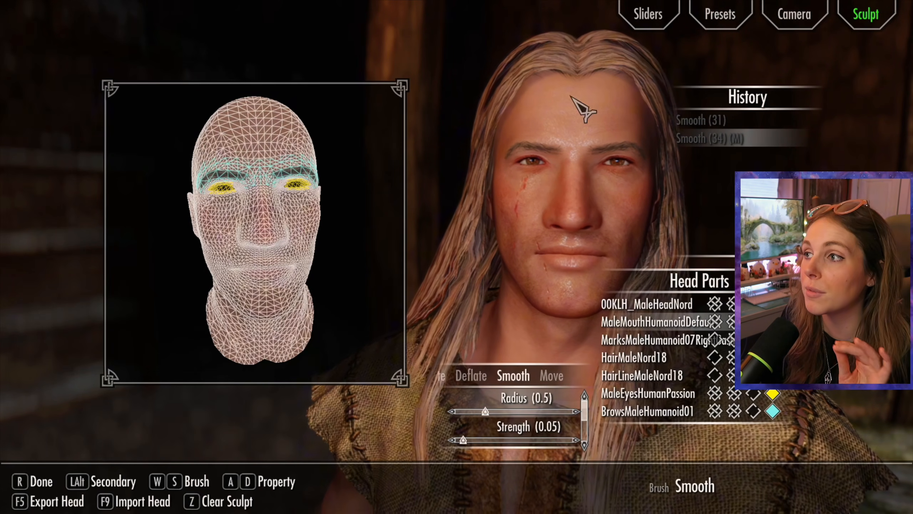
# Step: Reload Sculpt mode with all head parts shown and choose the Inflate brush with Mirror set to 0
pyautogui.click(649, 34)
pyautogui.click(866, 15)
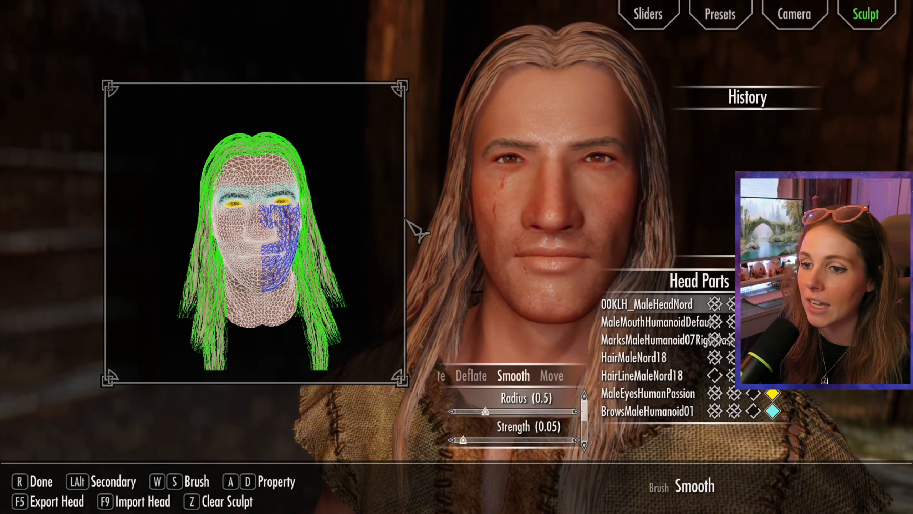
pyautogui.moveTo(315, 194)
pyautogui.mouseDown()
pyautogui.moveTo(299, 188)
pyautogui.moveTo(351, 186)
pyautogui.moveTo(338, 203)
pyautogui.moveTo(301, 214)
pyautogui.moveTo(336, 173)
pyautogui.moveTo(393, 215)
pyautogui.moveTo(320, 200)
pyautogui.moveTo(328, 206)
pyautogui.mouseUp()
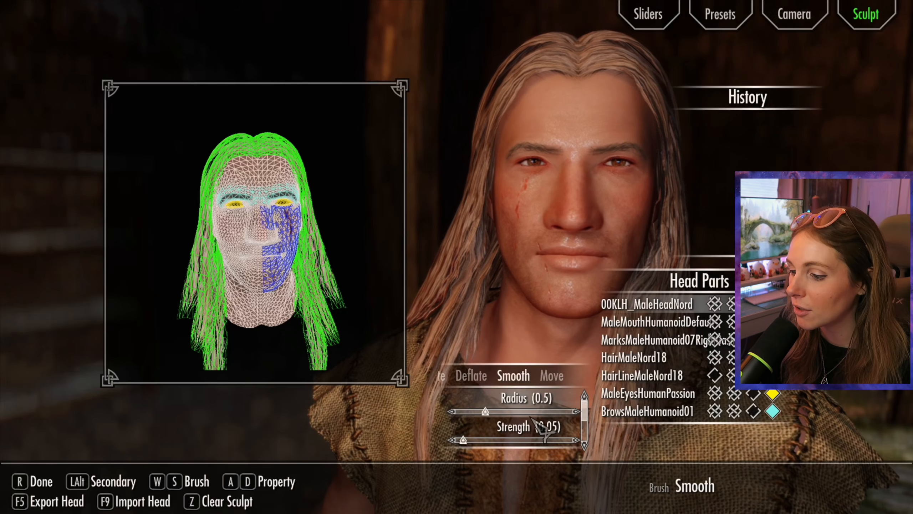
pyautogui.scroll(2, 512, 428)
pyautogui.moveTo(216, 226)
pyautogui.mouseDown()
pyautogui.moveTo(276, 187)
pyautogui.moveTo(254, 180)
pyautogui.mouseUp()
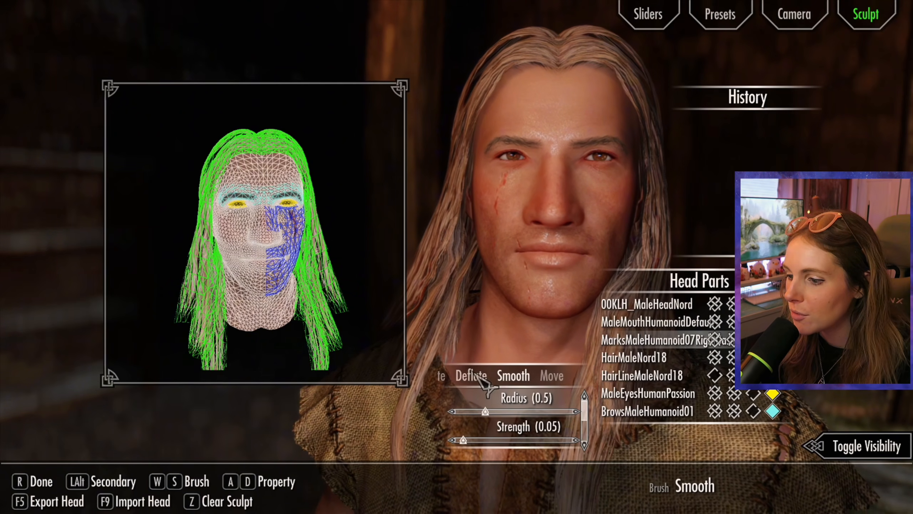
pyautogui.click(442, 380)
pyautogui.scroll(-2, 525, 413)
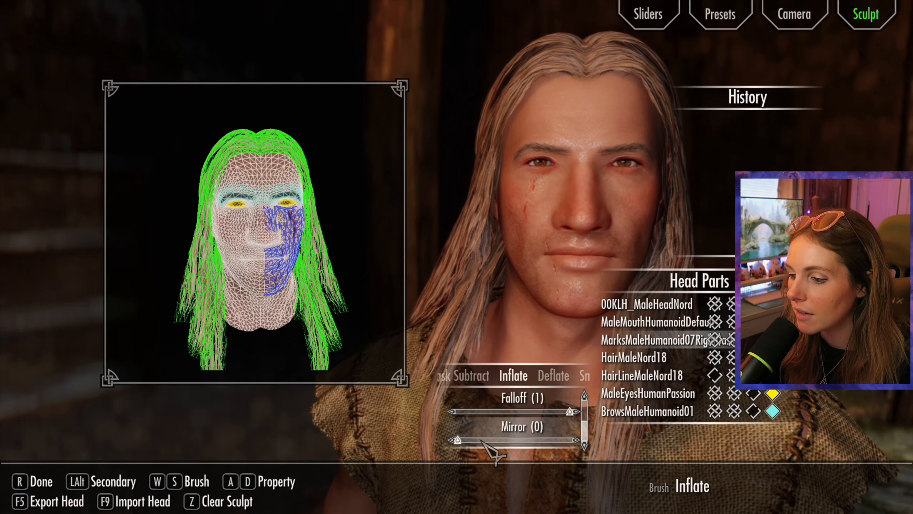
# Step: Inflate the brow and cheek on the unscarred side of the face with radius 1.04 and strength 0.01
pyautogui.moveTo(236, 215); pyautogui.dragTo(233, 213)
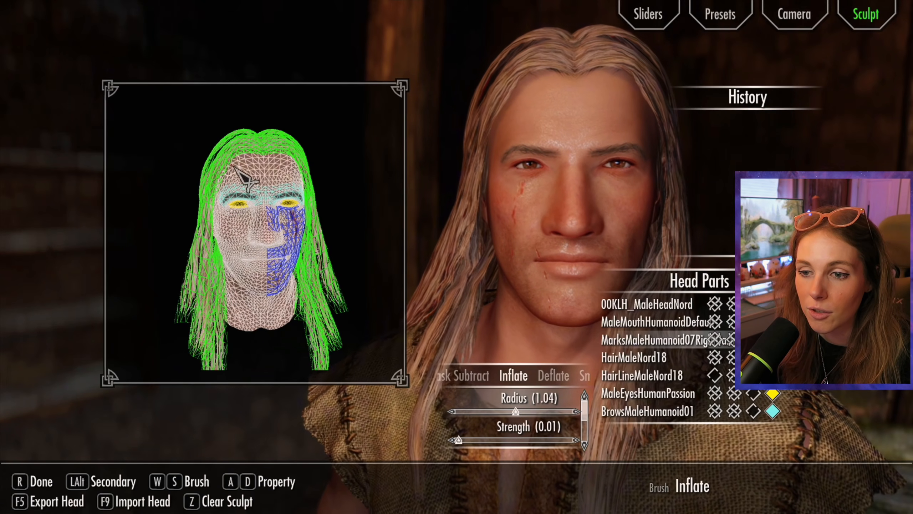
pyautogui.moveTo(233, 226)
pyautogui.mouseDown()
pyautogui.moveTo(240, 227)
pyautogui.moveTo(227, 220)
pyautogui.moveTo(239, 222)
pyautogui.mouseUp()
pyautogui.moveTo(240, 222)
pyautogui.mouseDown()
pyautogui.moveTo(230, 204)
pyautogui.moveTo(239, 281)
pyautogui.mouseUp()
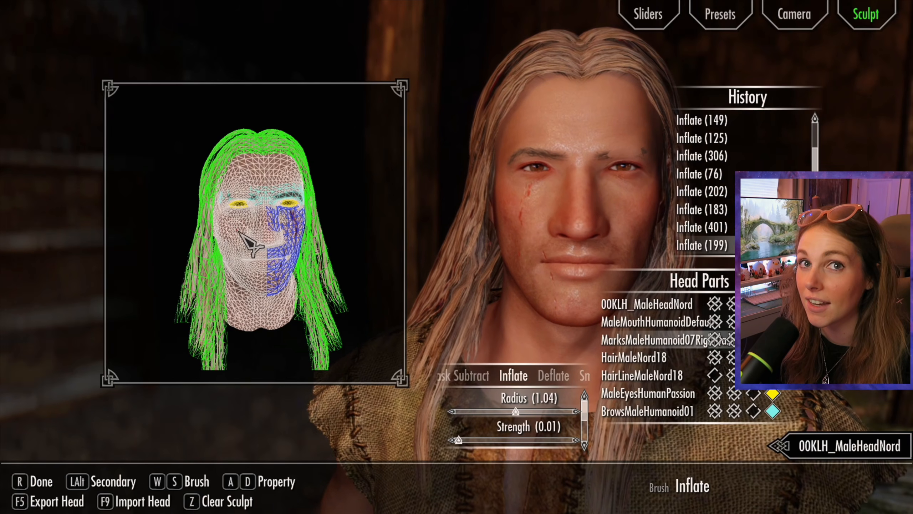
pyautogui.moveTo(241, 238); pyautogui.dragTo(235, 236)
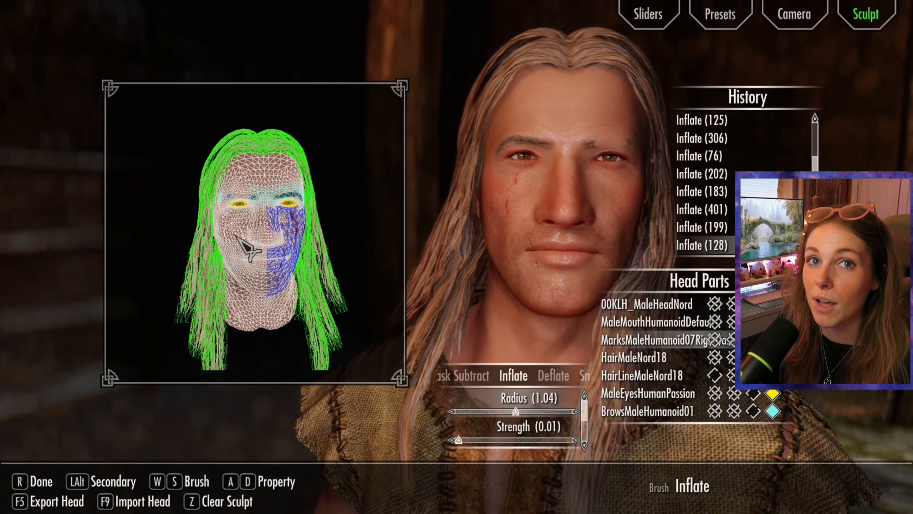
pyautogui.scroll(3, 725, 212)
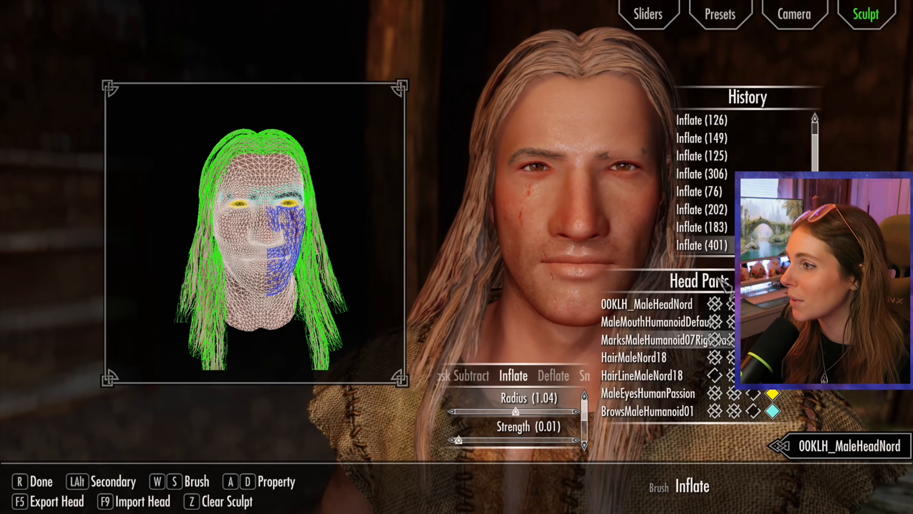
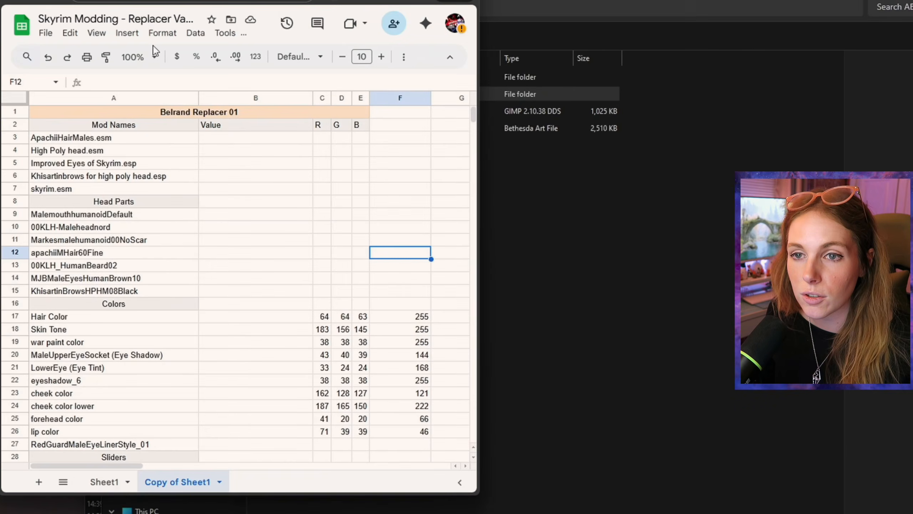
# Step: Rename the Belrand replacer .dds and .nif files to 000B9981, using the BASE ID copied from the spreadsheet
pyautogui.scroll(-5, 294, 344)
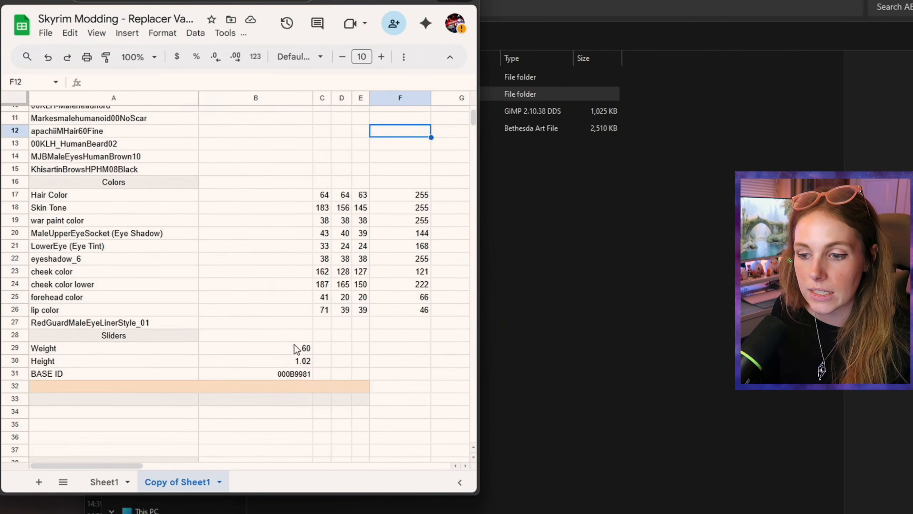
pyautogui.scroll(2, 273, 359)
pyautogui.click(260, 375)
pyautogui.hotkey('ctrl', 'c')
pyautogui.click(597, 269)
pyautogui.click(307, 110)
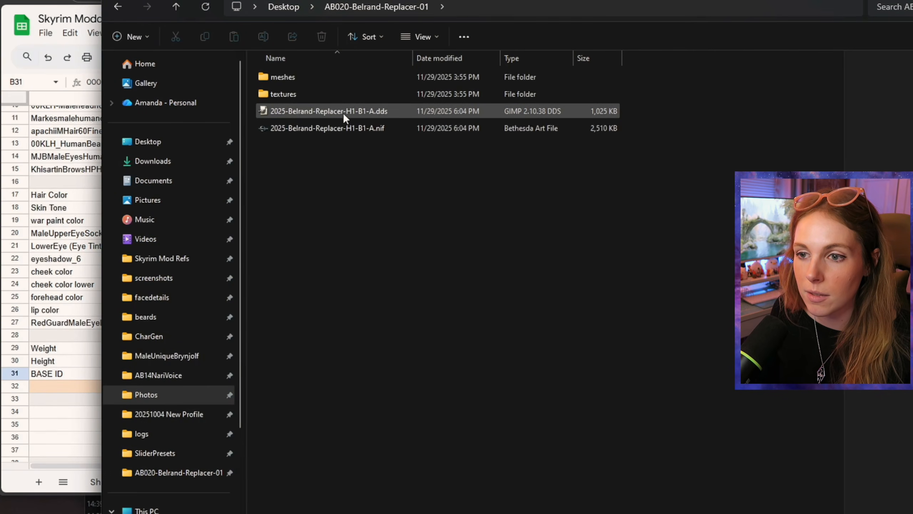
pyautogui.click(306, 111)
pyautogui.hotkey('ctrl', 'v')
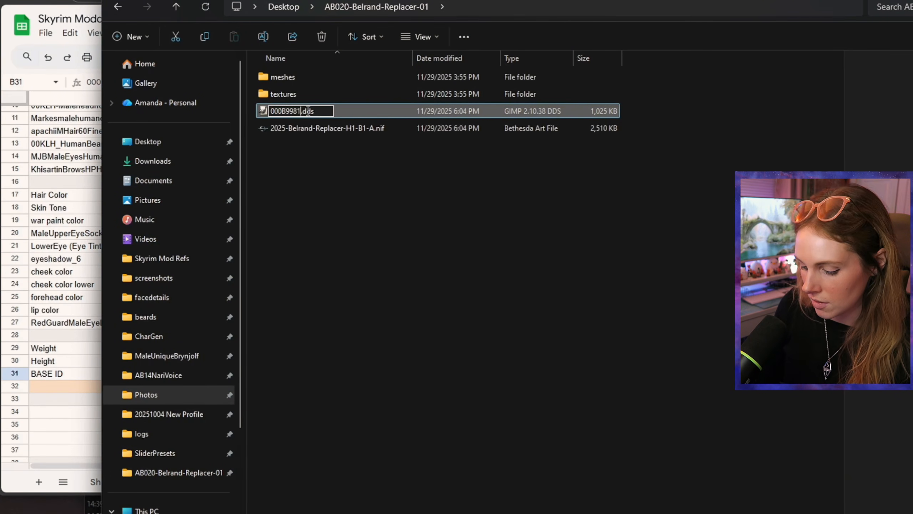
pyautogui.press('Tab')
pyautogui.hotkey('ctrl', 'v')
pyautogui.press('Return')
# Step: Move 000B9981.nif into meshes\actors\character\facegendata\facegeom\skyrim.esm of the AB020-Belrand-Replacer-01 folder
pyautogui.rightClick(289, 128)
pyautogui.click(308, 142)
pyautogui.doubleClick(291, 78)
pyautogui.doubleClick(291, 78)
pyautogui.doubleClick(291, 78)
pyautogui.doubleClick(291, 78)
pyautogui.doubleClick(291, 77)
pyautogui.doubleClick(291, 78)
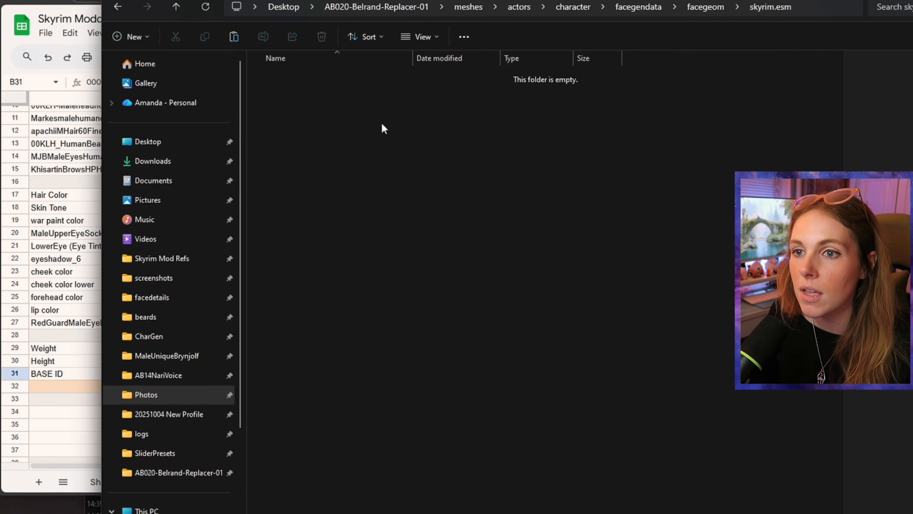
pyautogui.hotkey('ctrl', 'v')
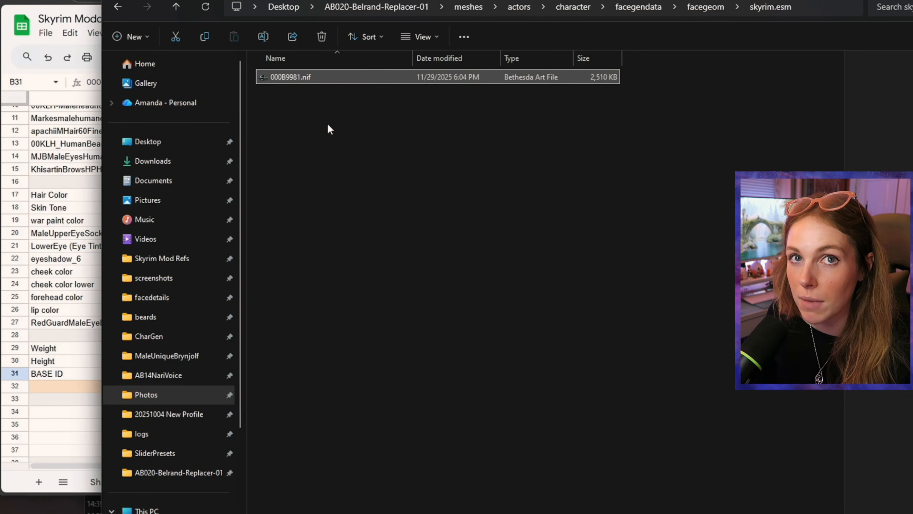
# Step: Move 000B9981.dds into textures\actors\character\facegendata\facetint\skyrim.esm of the AB020-Belrand-Replacer-01 folder
pyautogui.click(361, 5)
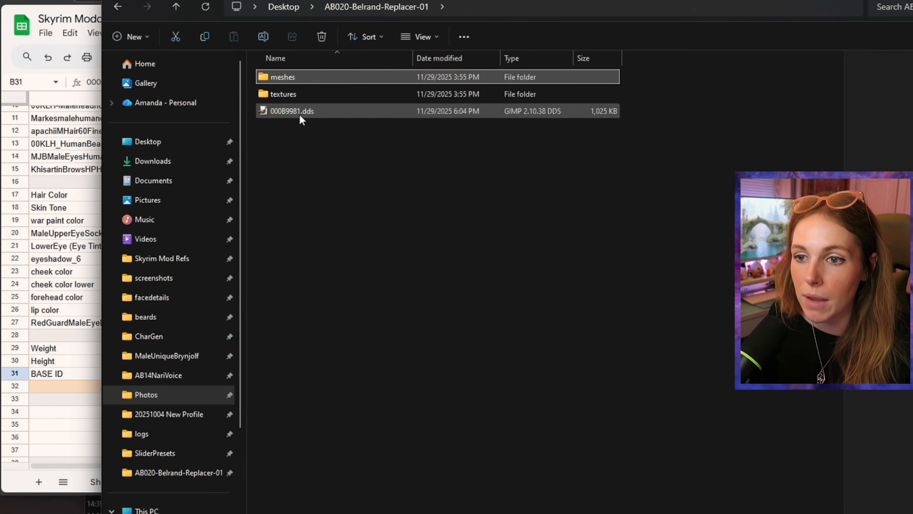
pyautogui.rightClick(288, 111)
pyautogui.click(302, 122)
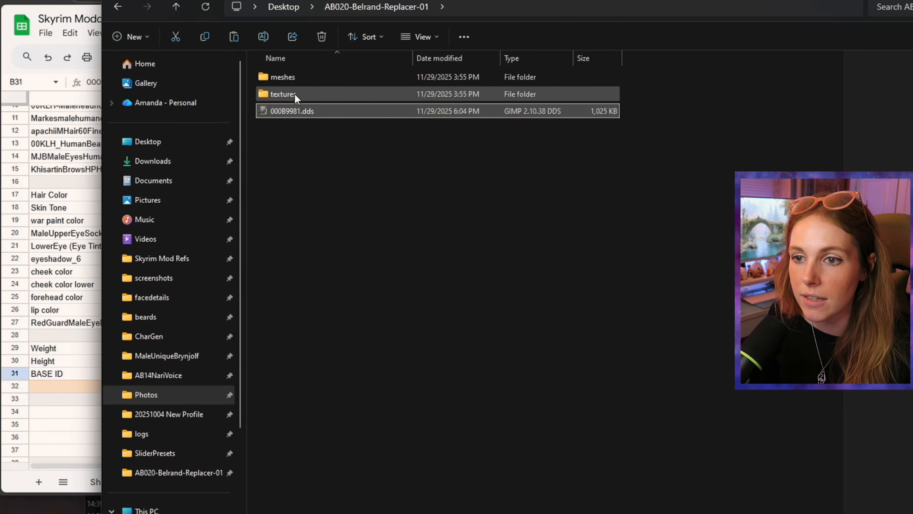
pyautogui.doubleClick(294, 93)
pyautogui.doubleClick(300, 77)
pyautogui.doubleClick(304, 76)
pyautogui.doubleClick(306, 77)
pyautogui.doubleClick(307, 77)
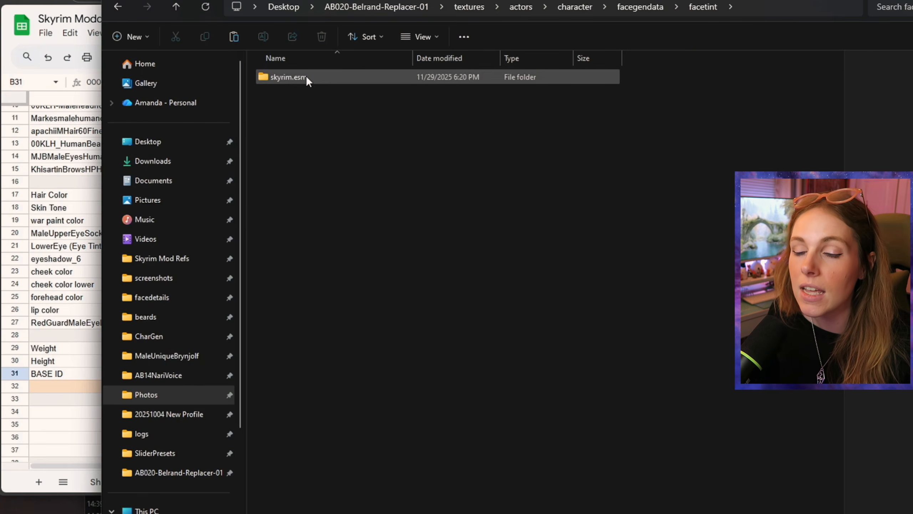
pyautogui.doubleClick(306, 76)
pyautogui.hotkey('ctrl', 'v')
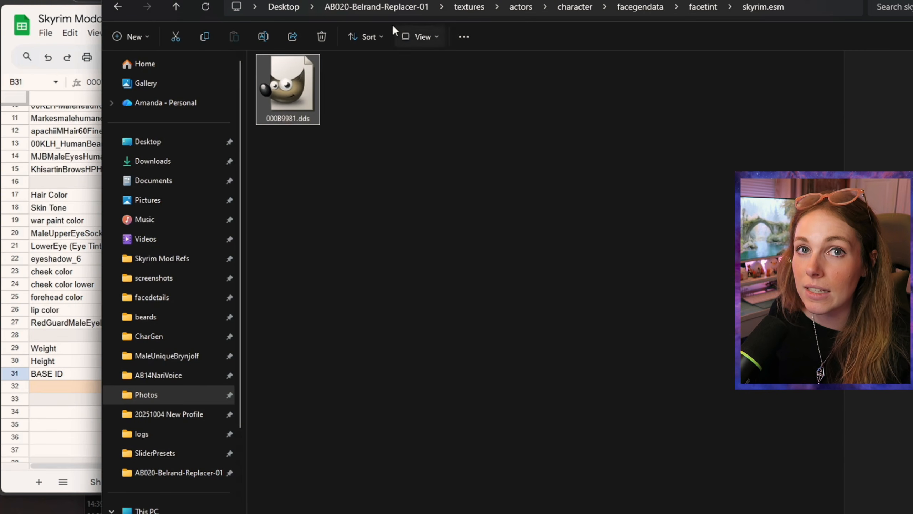
# Step: Return to the facegeom\skyrim.esm meshes folder and open 000B9981.nif in NifSkope
pyautogui.click(374, 7)
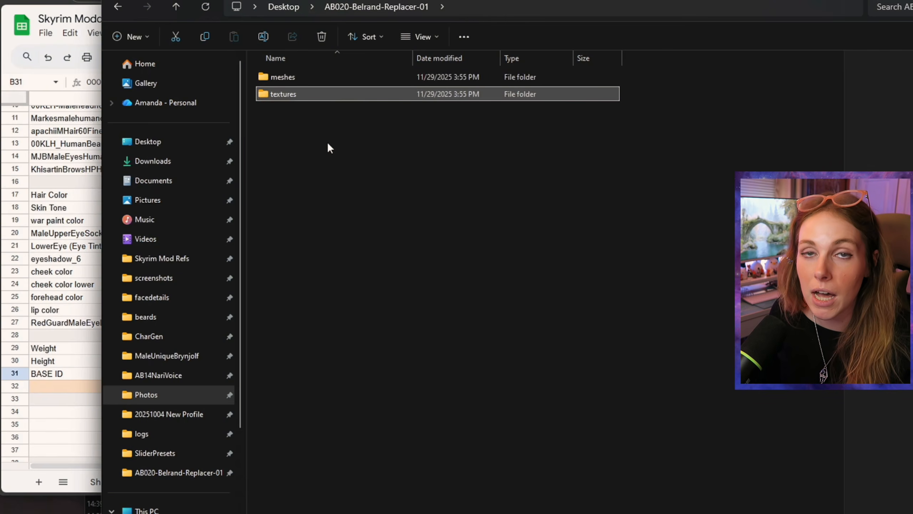
pyautogui.hotkey('alt', 'Left')
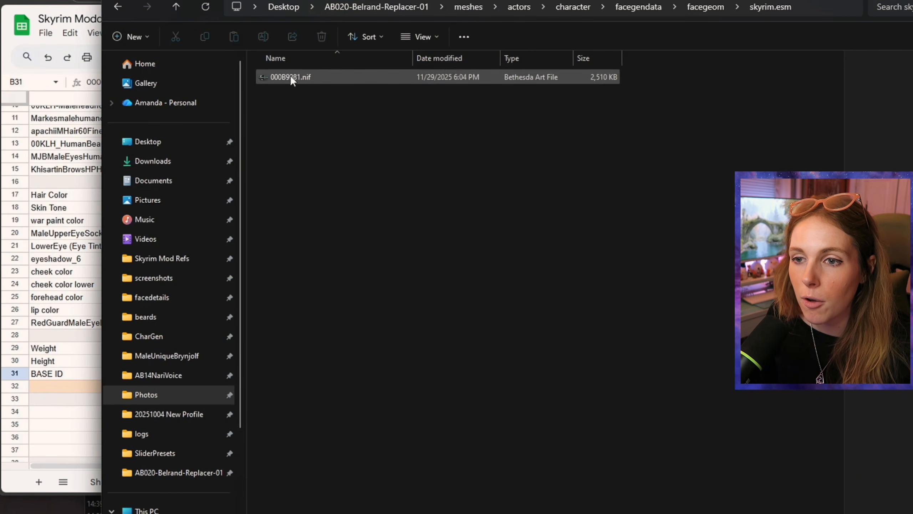
pyautogui.rightClick(284, 77)
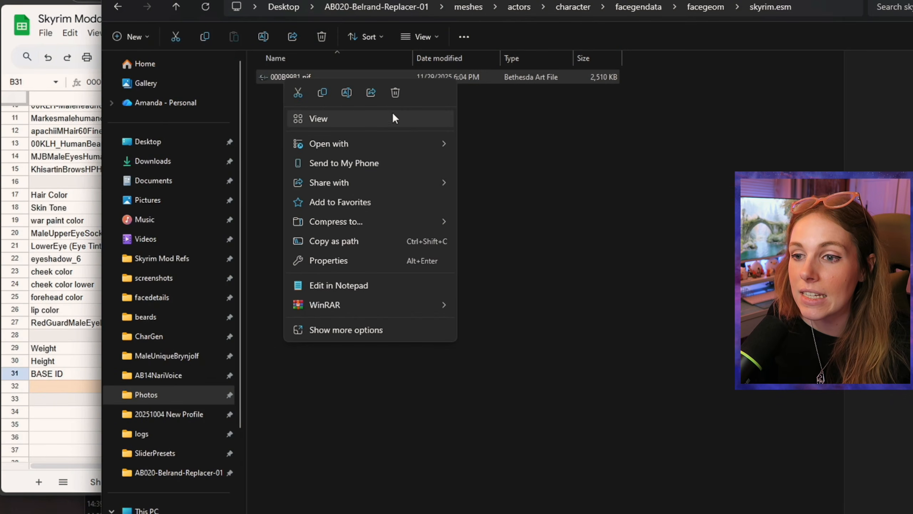
pyautogui.moveTo(384, 142)
pyautogui.click(499, 165)
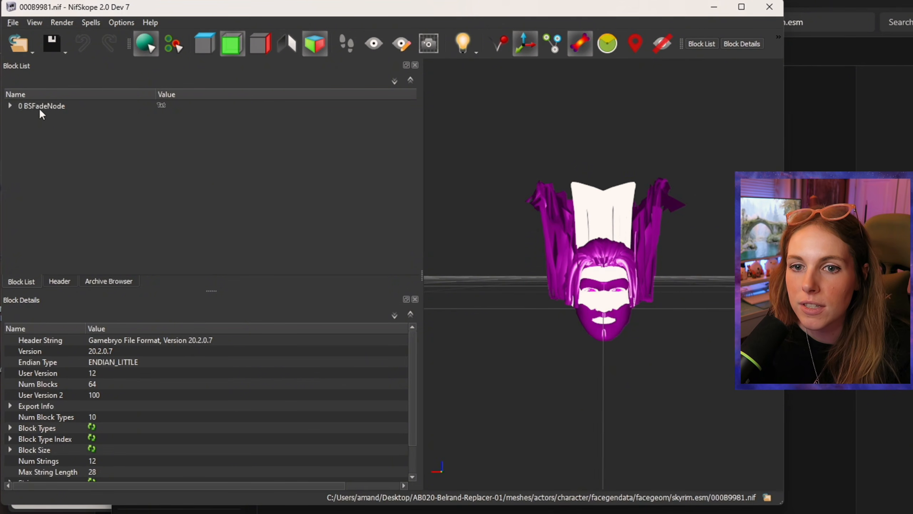
# Step: Expand the node tree down to the 00KLH_MaleHeadNord shape's lighting shader and open its BSShaderTextureSet details
pyautogui.click(10, 106)
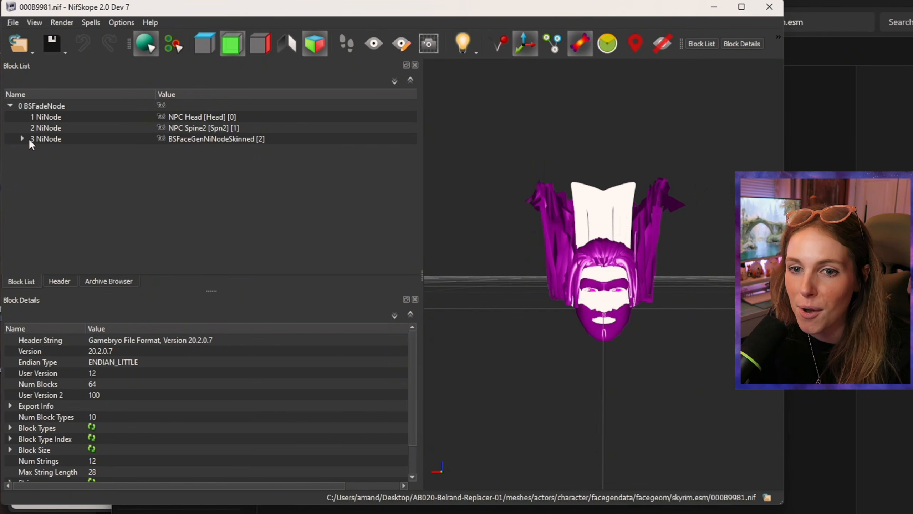
pyautogui.click(21, 138)
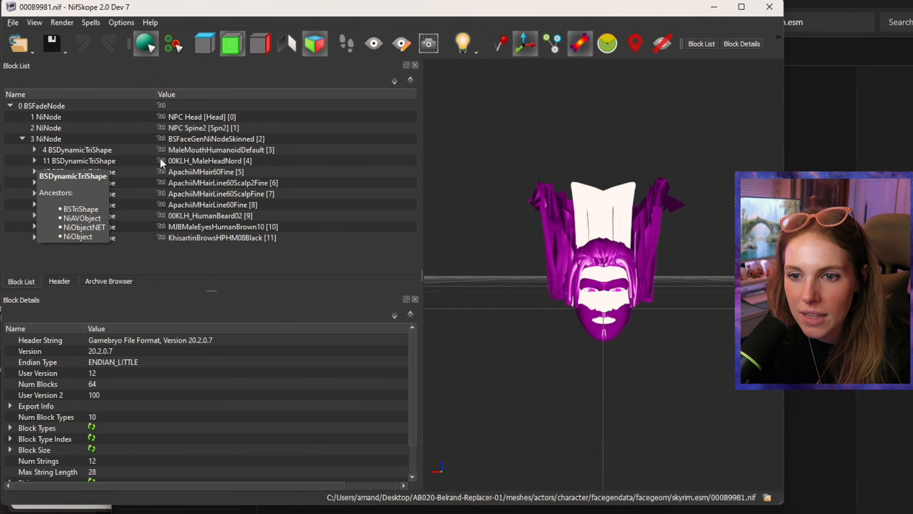
pyautogui.click(34, 160)
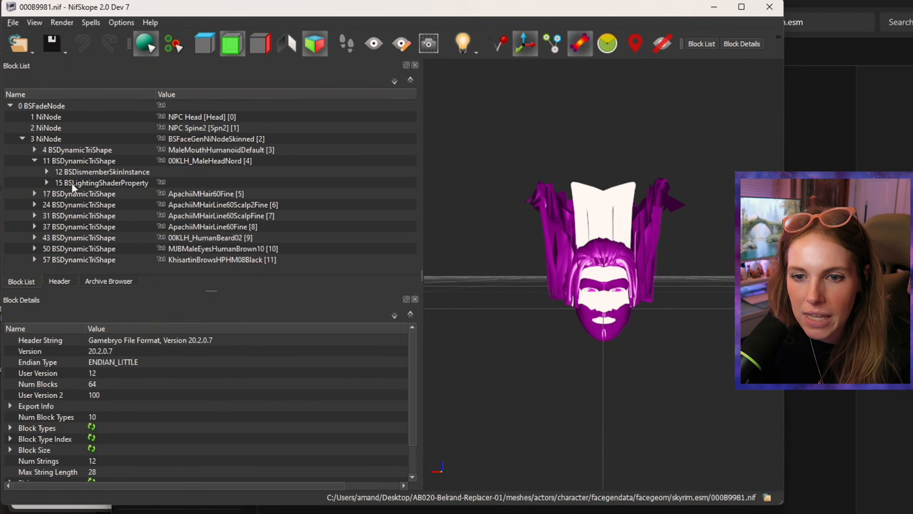
pyautogui.click(46, 183)
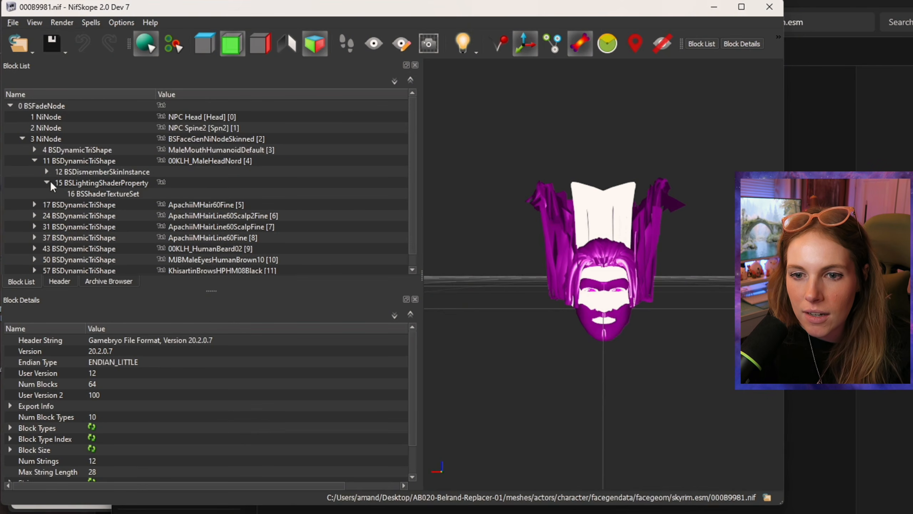
pyautogui.click(83, 193)
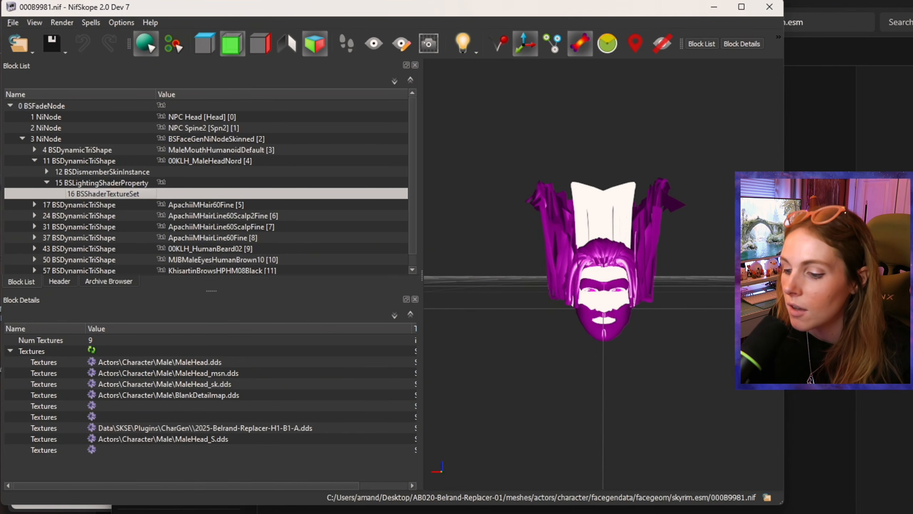
# Step: In File Explorer, copy the path of the tint folder from textures onward: textures\actors\character\facegendata\facetint\skyrim.esm
pyautogui.hotkey('alt', 'Tab')
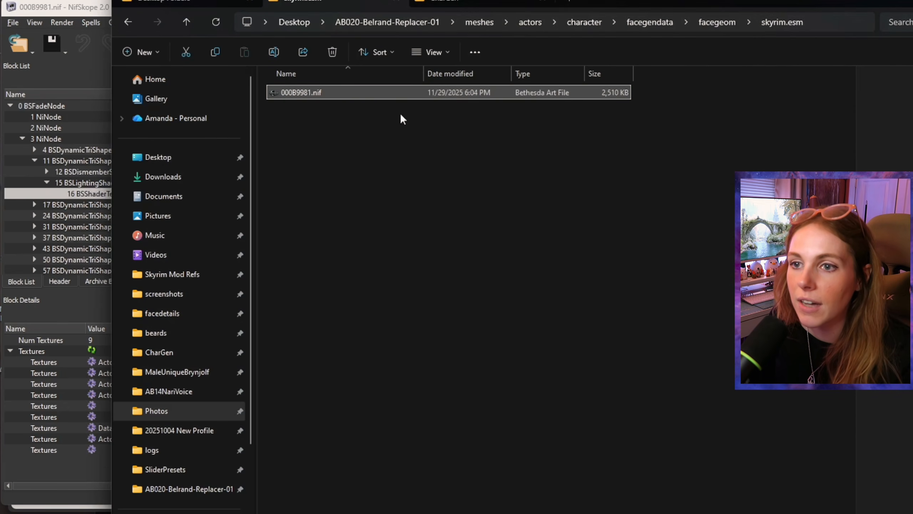
pyautogui.click(475, 21)
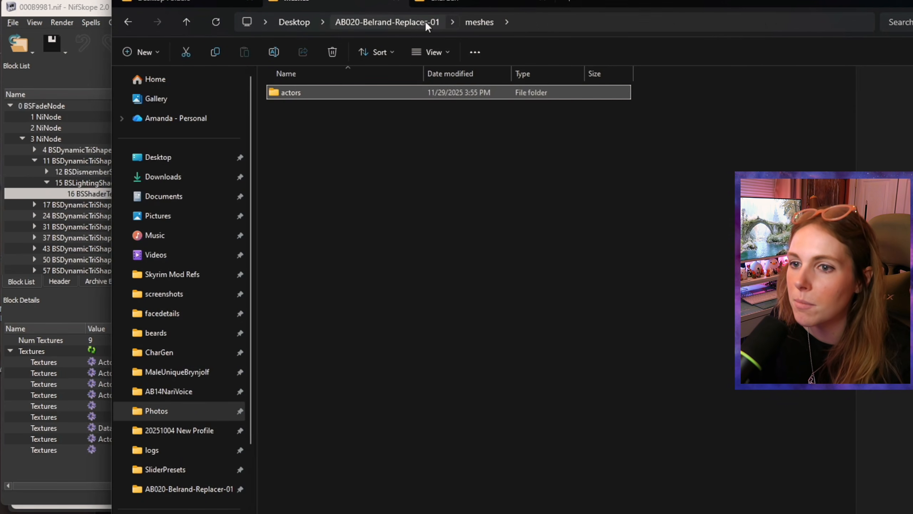
pyautogui.click(425, 21)
pyautogui.doubleClick(321, 109)
pyautogui.doubleClick(318, 94)
pyautogui.doubleClick(316, 92)
pyautogui.doubleClick(317, 92)
pyautogui.doubleClick(317, 92)
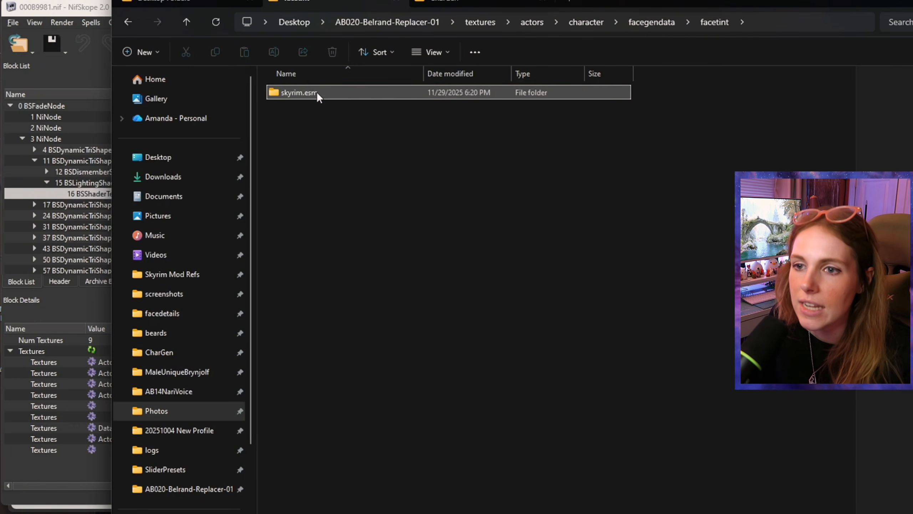
pyautogui.doubleClick(317, 92)
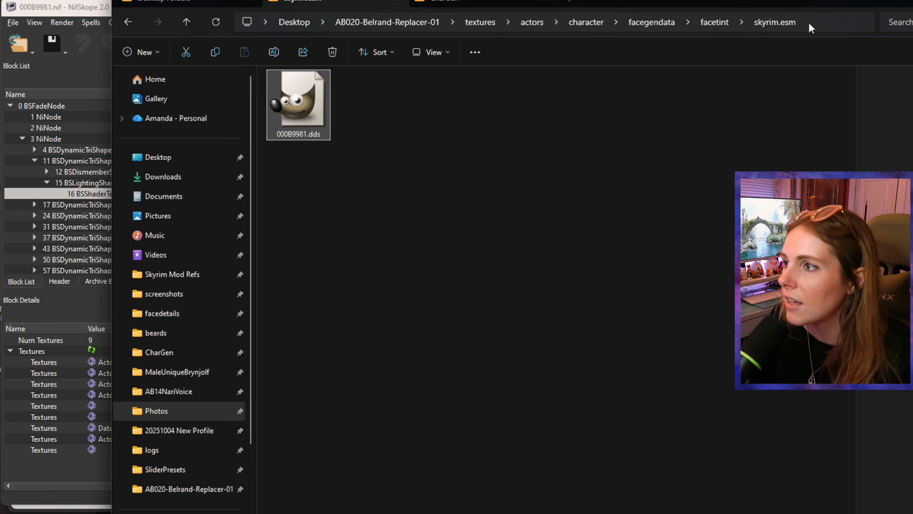
pyautogui.click(828, 20)
pyautogui.moveTo(714, 22); pyautogui.dragTo(482, 22)
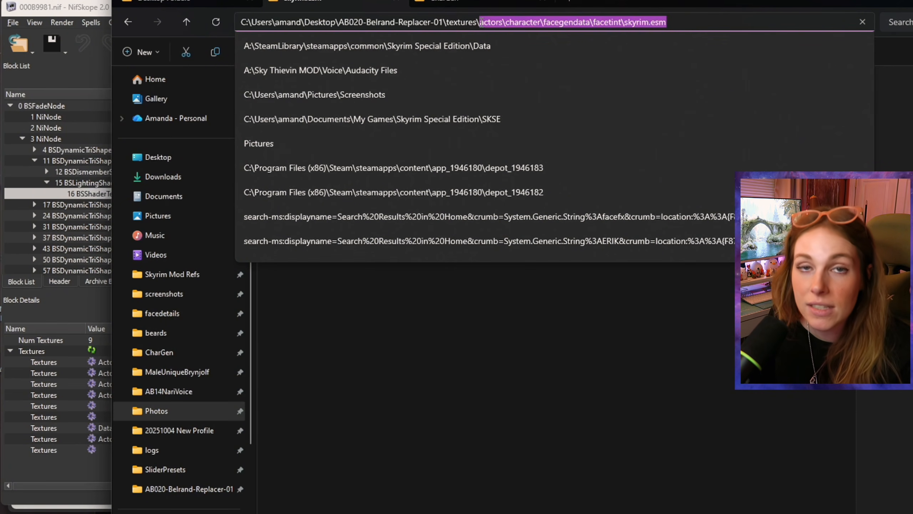
pyautogui.moveTo(481, 22); pyautogui.dragTo(444, 22)
pyautogui.hotkey('ctrl', 'c')
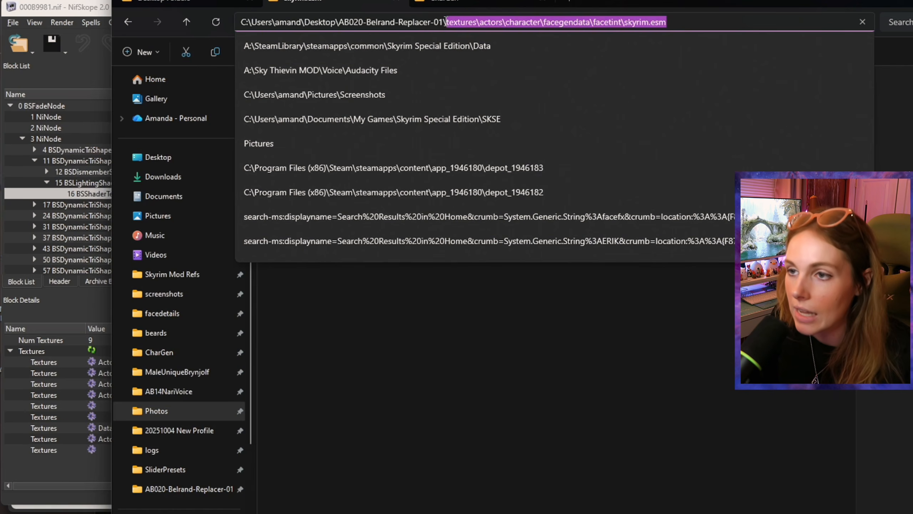
# Step: Replace the head's CharGen tint texture path with textures\actors\character\facegendata\facetint\skyrim.esm\ in the texture set
pyautogui.click(101, 415)
pyautogui.doubleClick(126, 427)
pyautogui.hotkey('ctrl', 'v')
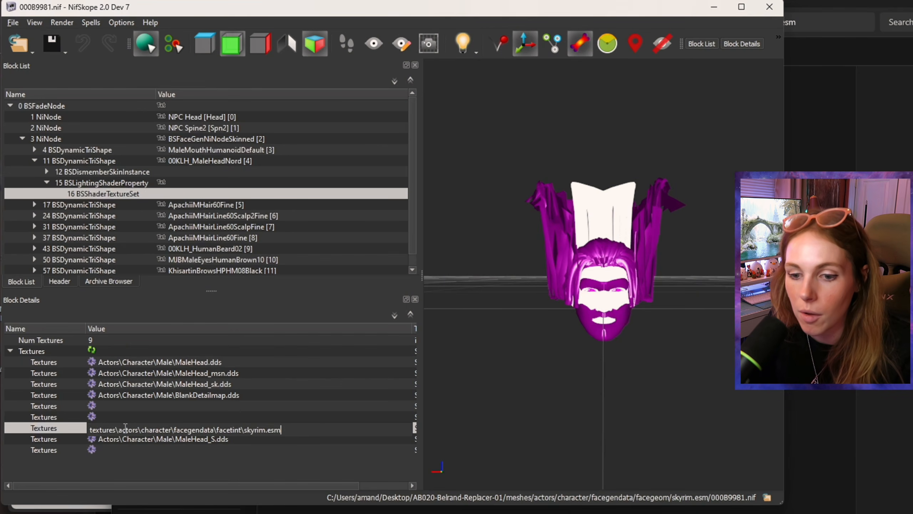
pyautogui.write('\\')
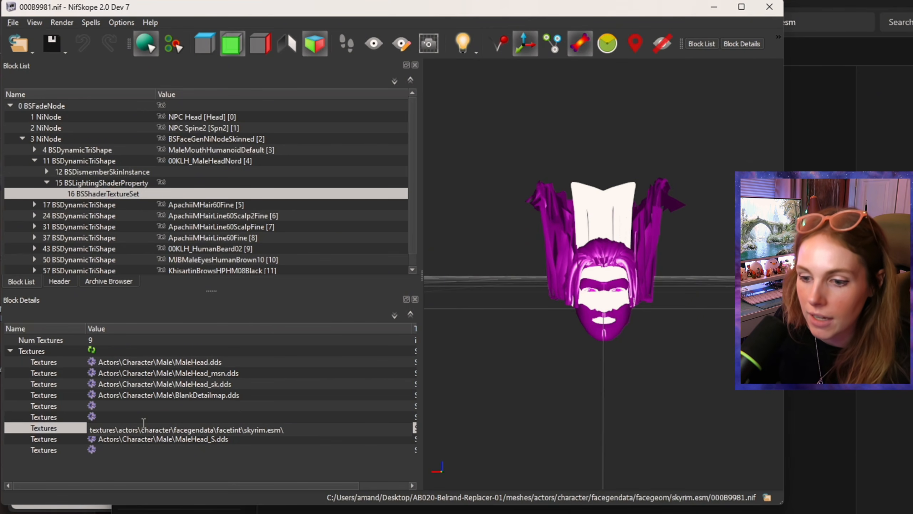
# Step: Append the copied file name 000B9981.dds to the head's tint texture path and save the nif
pyautogui.click(828, 22)
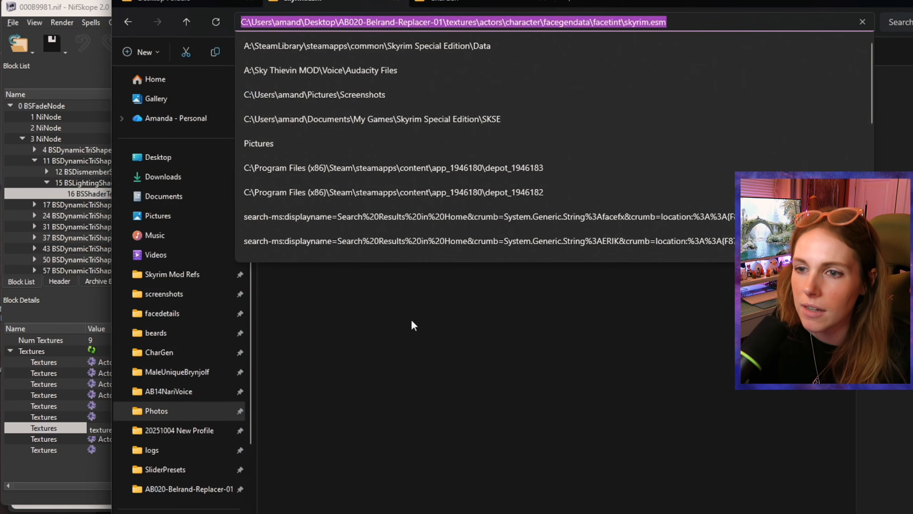
pyautogui.click(416, 307)
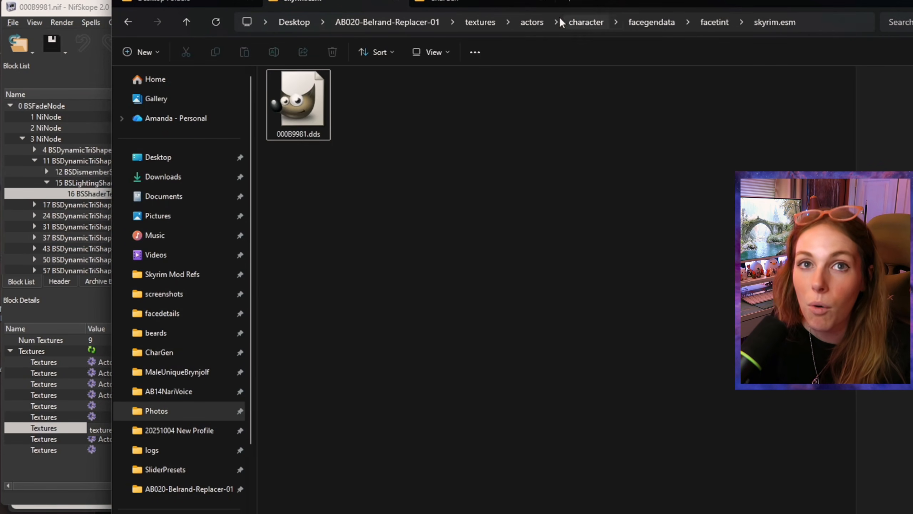
pyautogui.click(284, 135)
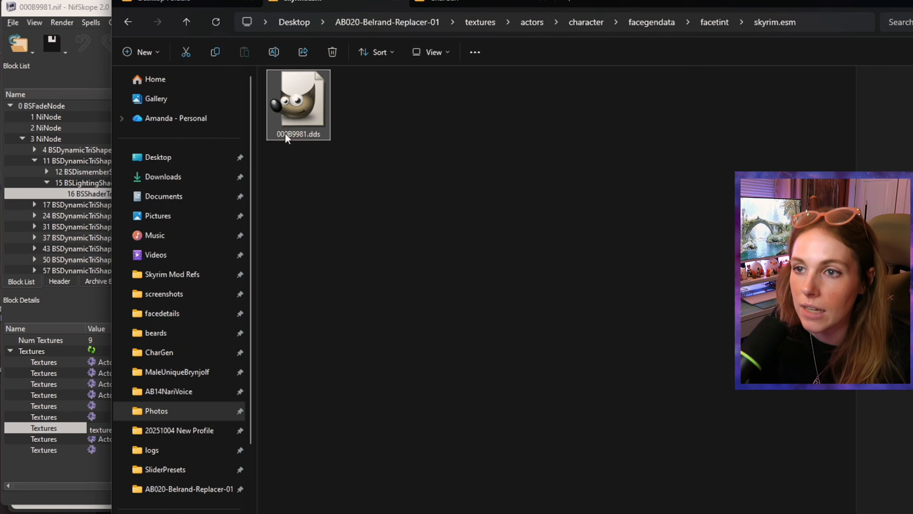
pyautogui.click(284, 132)
pyautogui.hotkey('ctrl', 'a')
pyautogui.hotkey('ctrl', 'c')
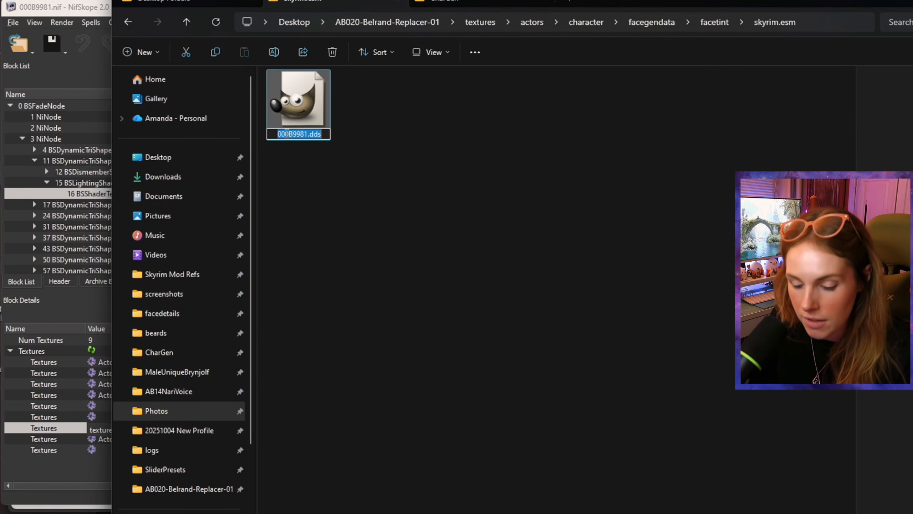
pyautogui.click(367, 169)
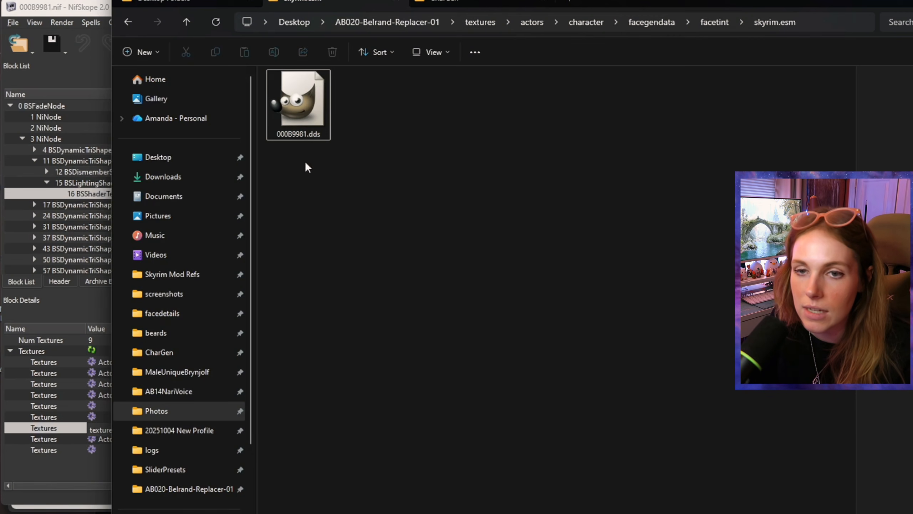
pyautogui.click(94, 12)
pyautogui.hotkey('ctrl', 'v')
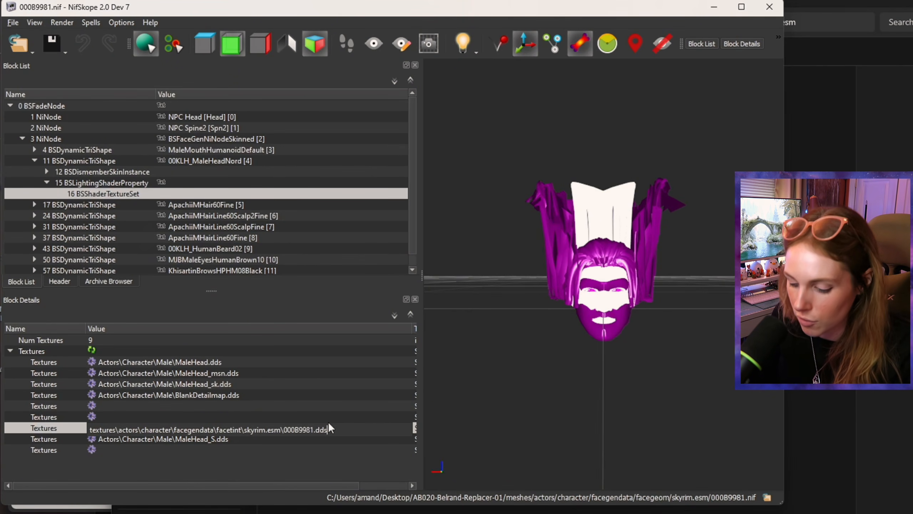
pyautogui.press('Return')
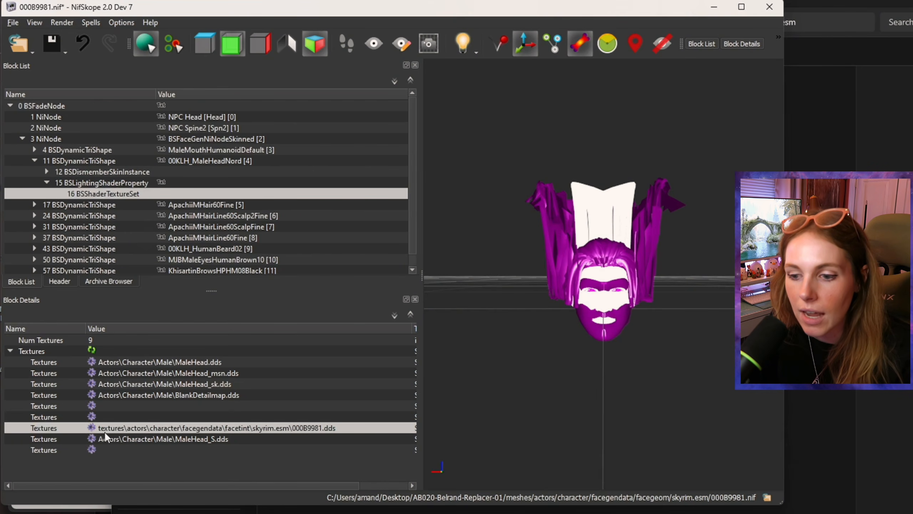
pyautogui.moveTo(51, 44); pyautogui.dragTo(52, 60)
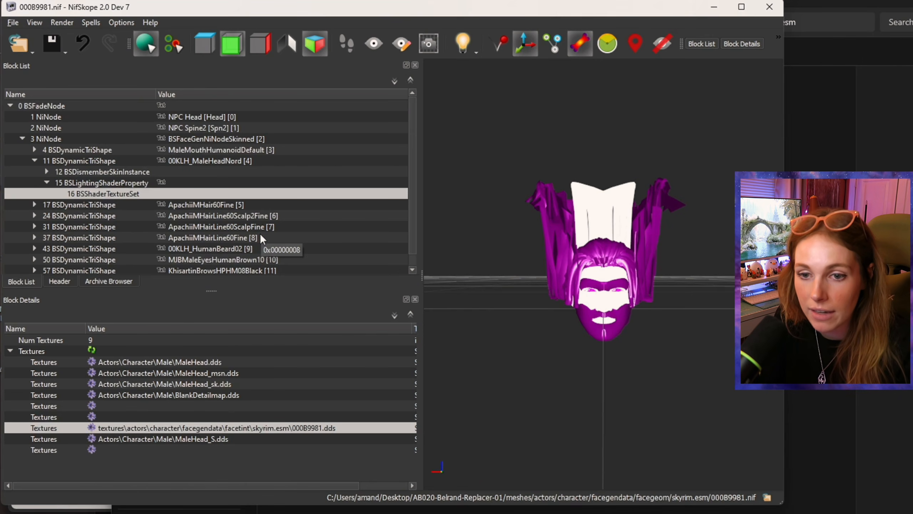
pyautogui.scroll(-1, 304, 239)
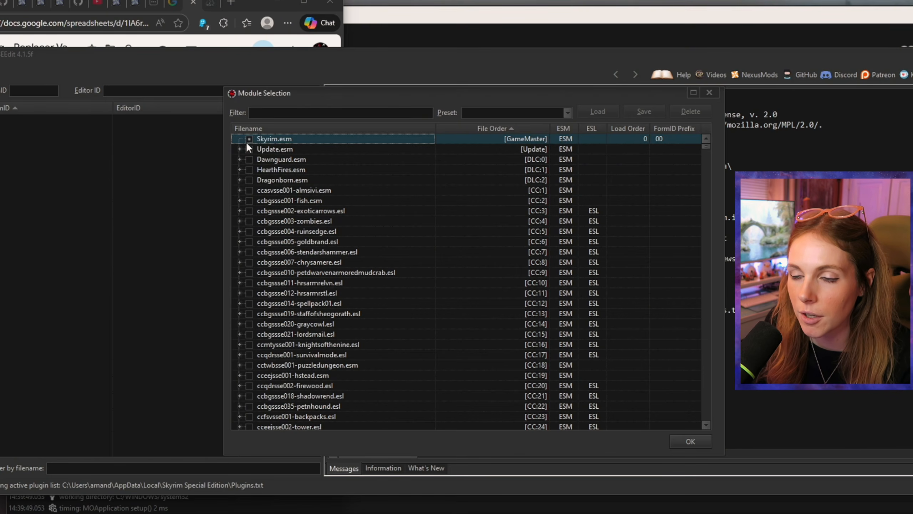
# Step: Limit the module selection to Skyrim.esm, Update.esm, Dawnguard.esm, HearthFires.esm and Dragonborn.esm
pyautogui.click(249, 149)
pyautogui.click(249, 159)
pyautogui.click(249, 169)
pyautogui.click(249, 180)
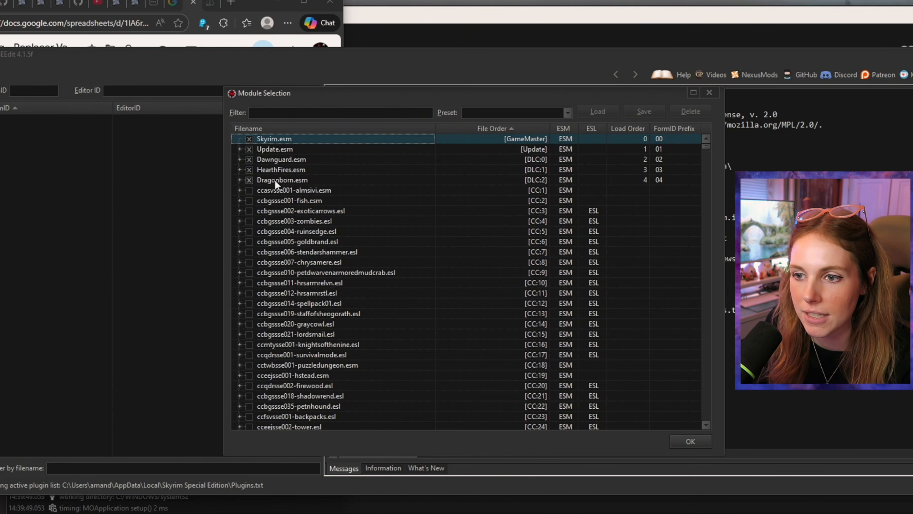
# Step: Filter the modules by "apach" and "high" to add ApachiiHairMales.esm and High Poly Head.esm to the selection
pyautogui.click(292, 111)
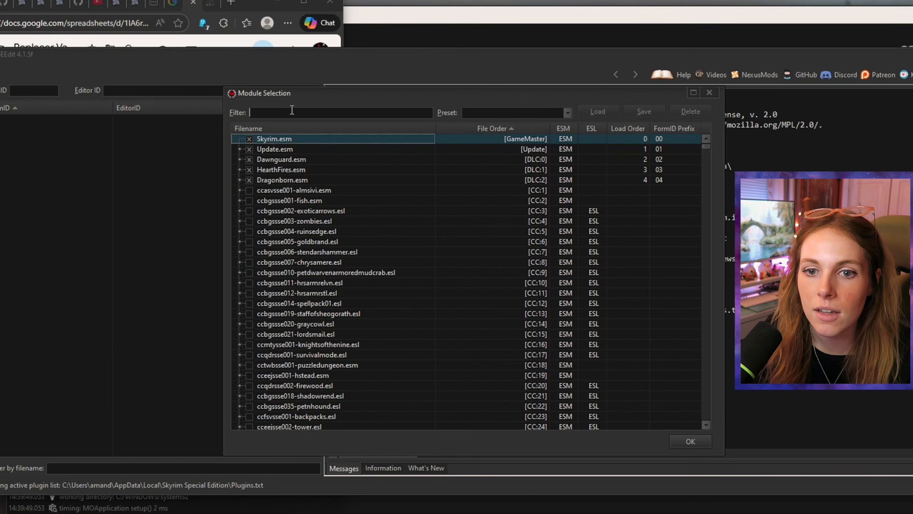
pyautogui.write('apach')
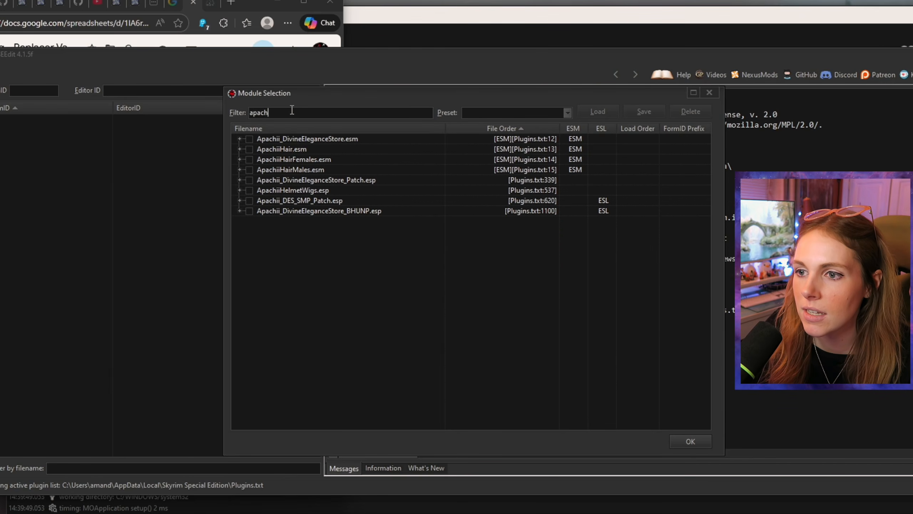
pyautogui.click(249, 169)
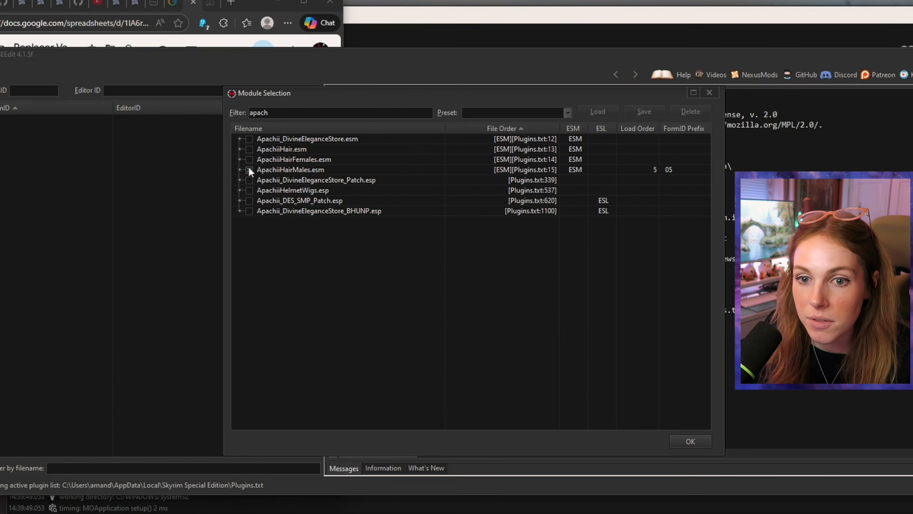
pyautogui.doubleClick(277, 108)
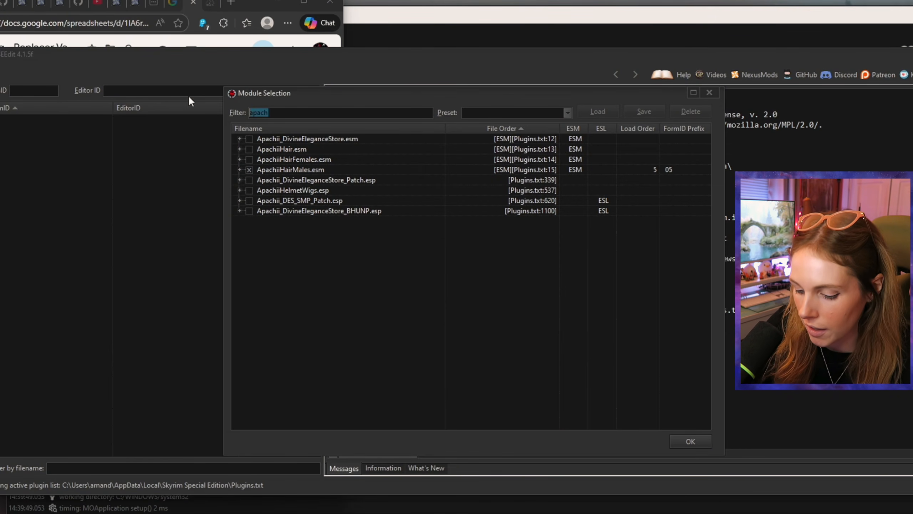
pyautogui.write('high')
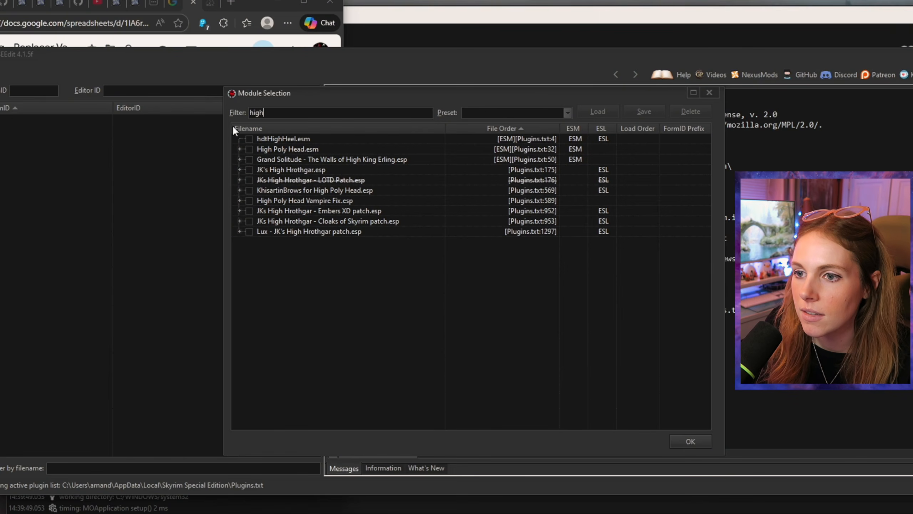
pyautogui.click(249, 148)
# Step: Clear the filename filter and load the selected modules
pyautogui.doubleClick(300, 112)
pyautogui.press('BackSpace')
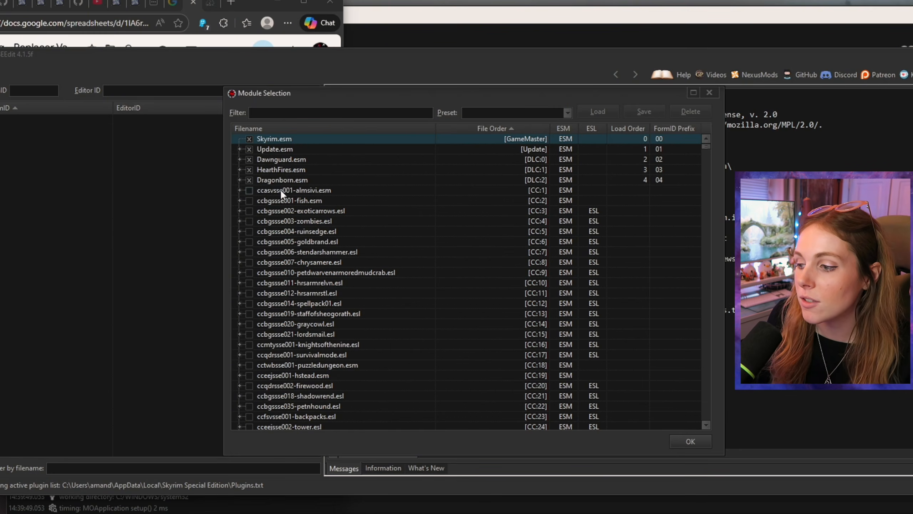
pyautogui.click(697, 441)
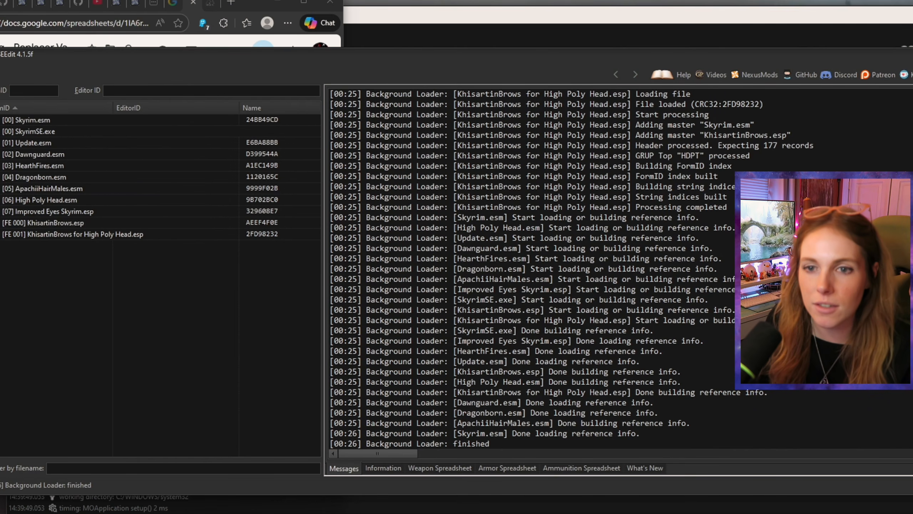
# Step: Expand Skyrim.esm and its Non-Player Character (Actor) group in the record tree
pyautogui.click(0, 120)
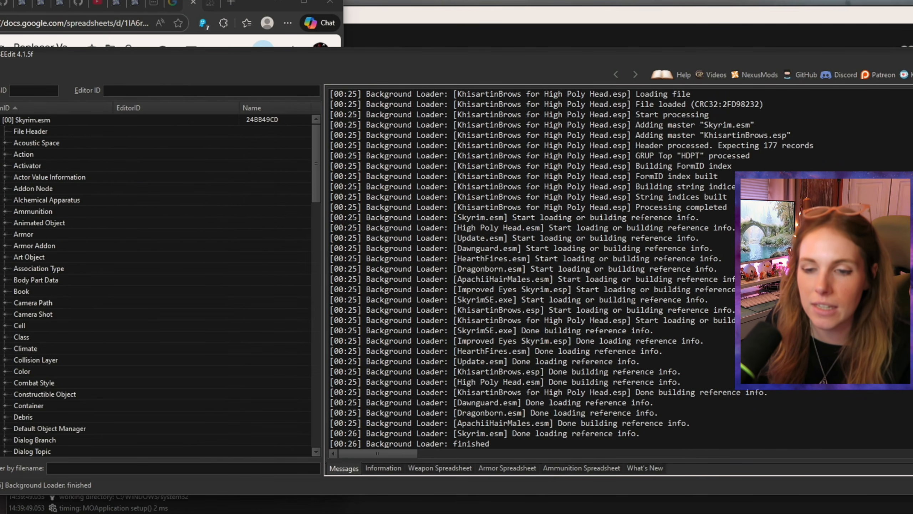
pyautogui.scroll(-20, 23, 268)
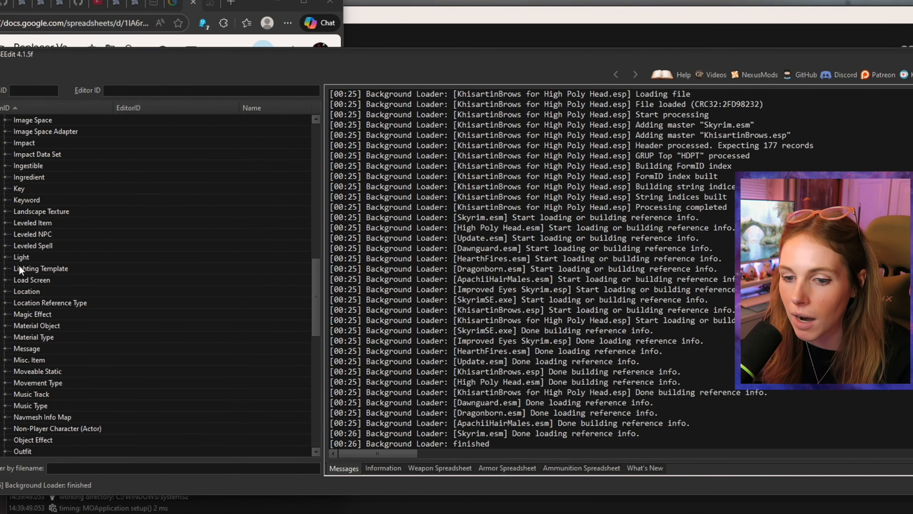
pyautogui.scroll(-4, 24, 293)
pyautogui.scroll(10, 25, 293)
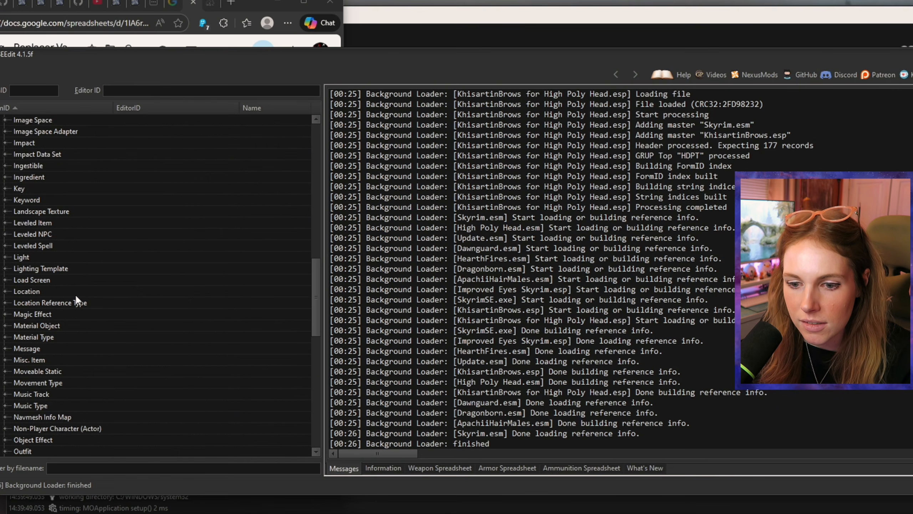
pyautogui.scroll(-2, 75, 295)
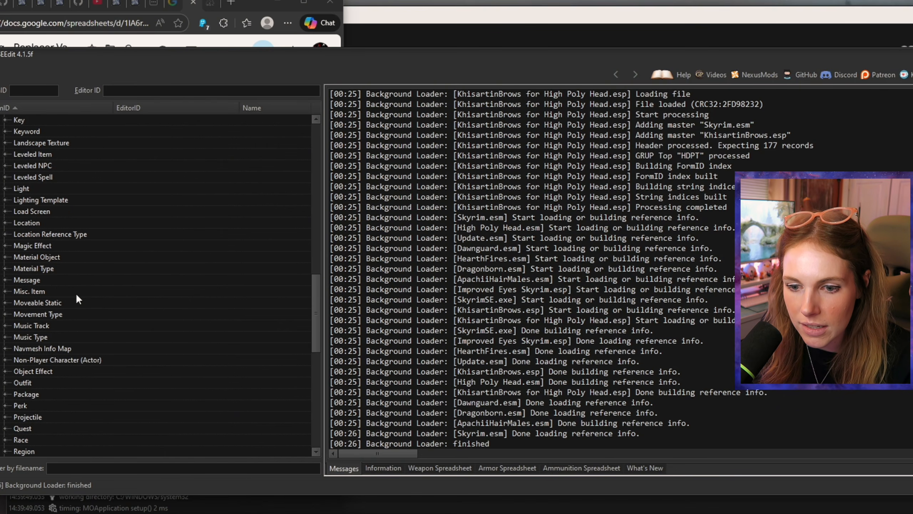
pyautogui.click(5, 358)
# Step: Sort the NPC records by EditorID and open the HirelingBelrand record
pyautogui.scroll(-1, 88, 357)
pyautogui.click(146, 105)
pyautogui.scroll(-10, 197, 202)
pyautogui.moveTo(316, 137); pyautogui.dragTo(316, 139)
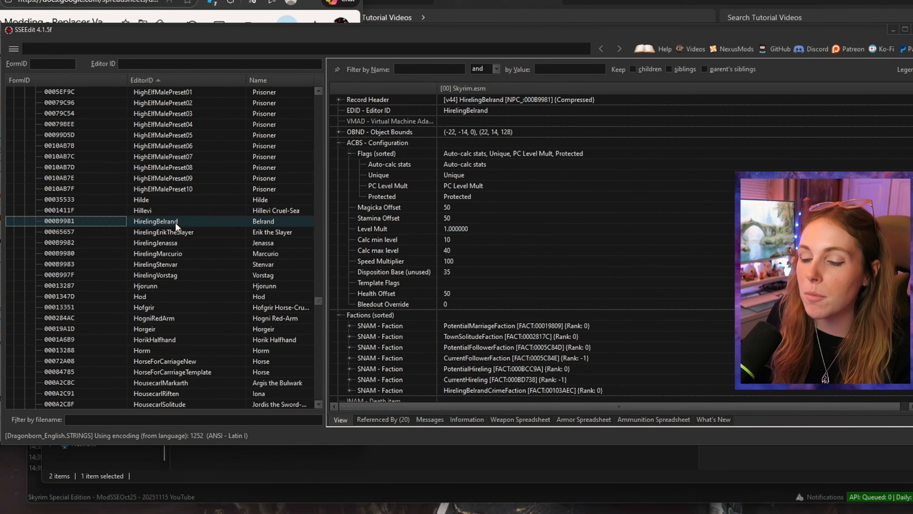
# Step: Copy the HirelingBelrand record as an override into a new ESL-flagged .esp file, accepting the edit warning
pyautogui.rightClick(175, 221)
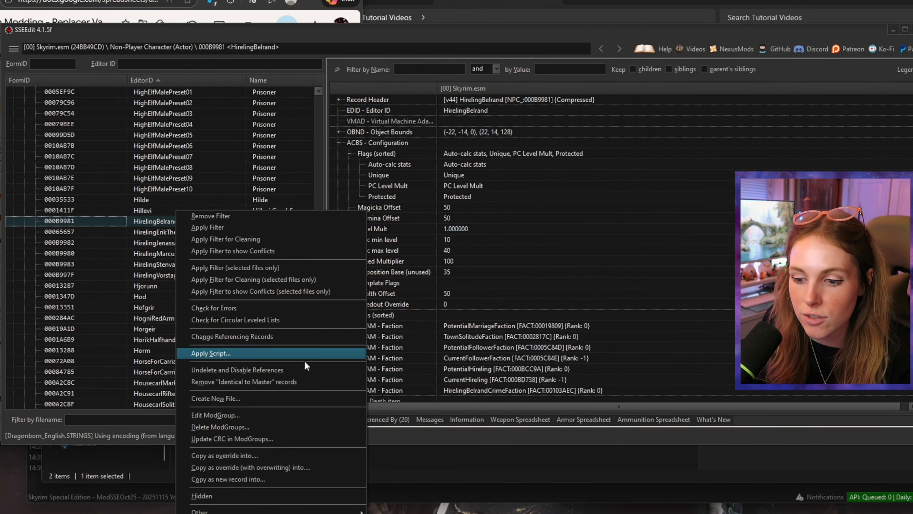
pyautogui.click(286, 456)
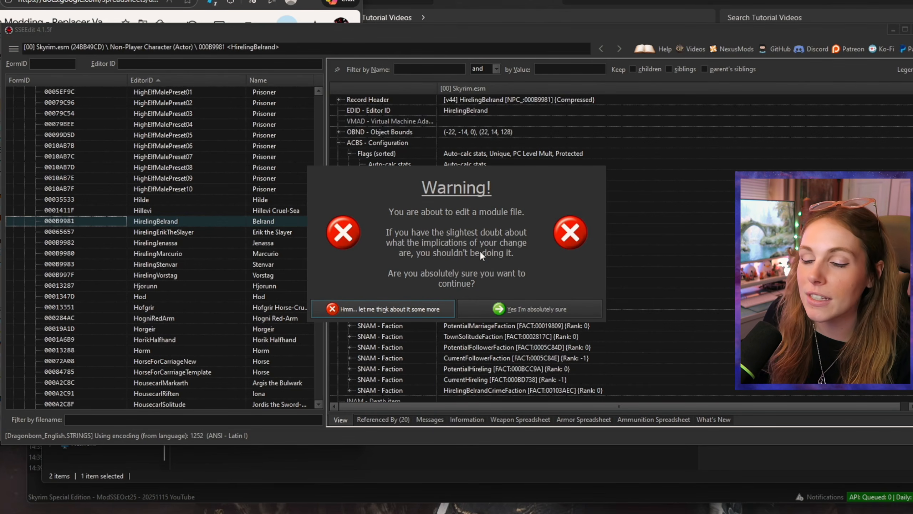
pyautogui.click(515, 306)
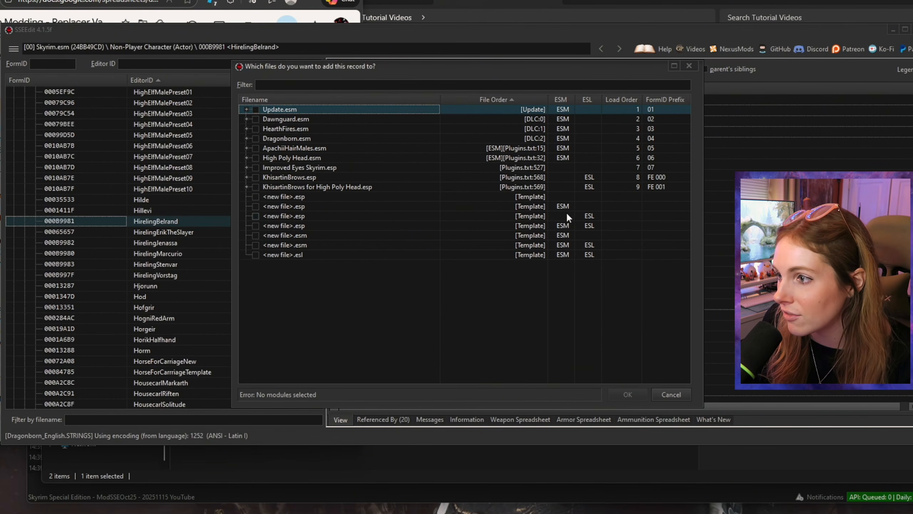
pyautogui.click(520, 216)
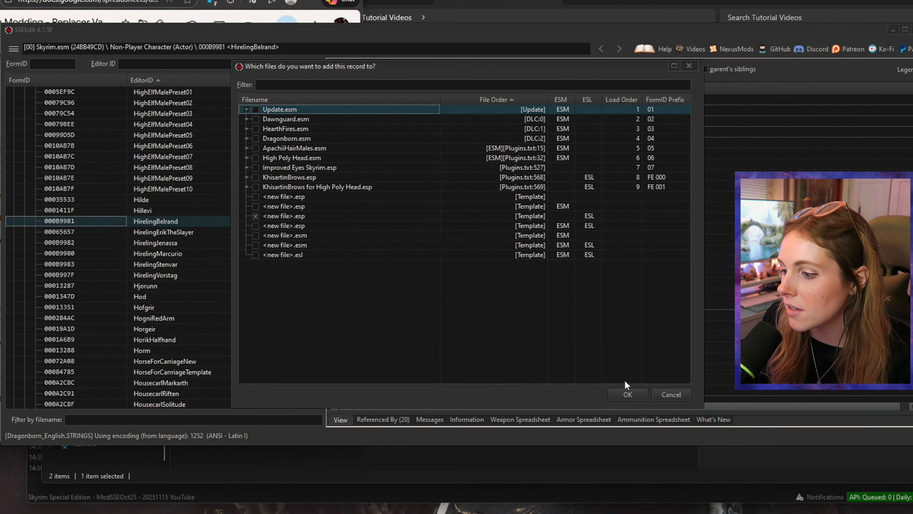
pyautogui.click(628, 394)
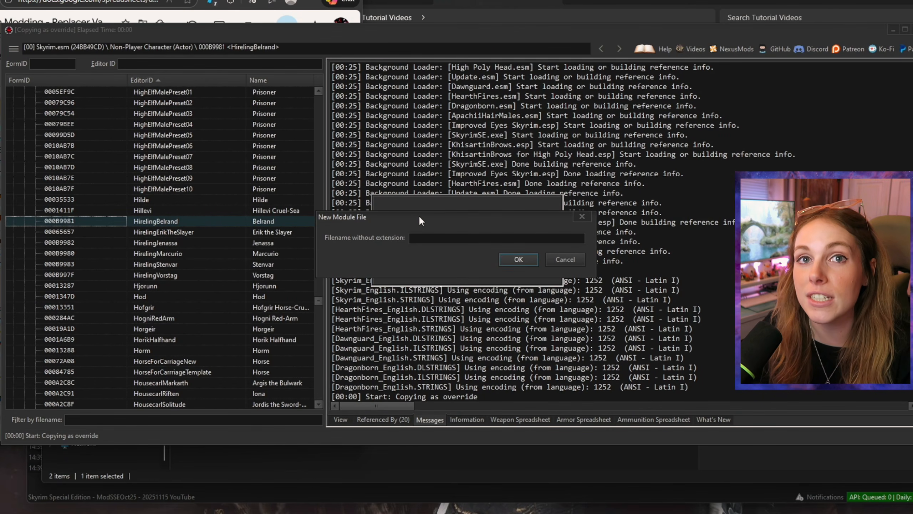
# Step: Name the new module file AB020-Belrand-Replacer-H1-B1-A and create it
pyautogui.write('AB02')
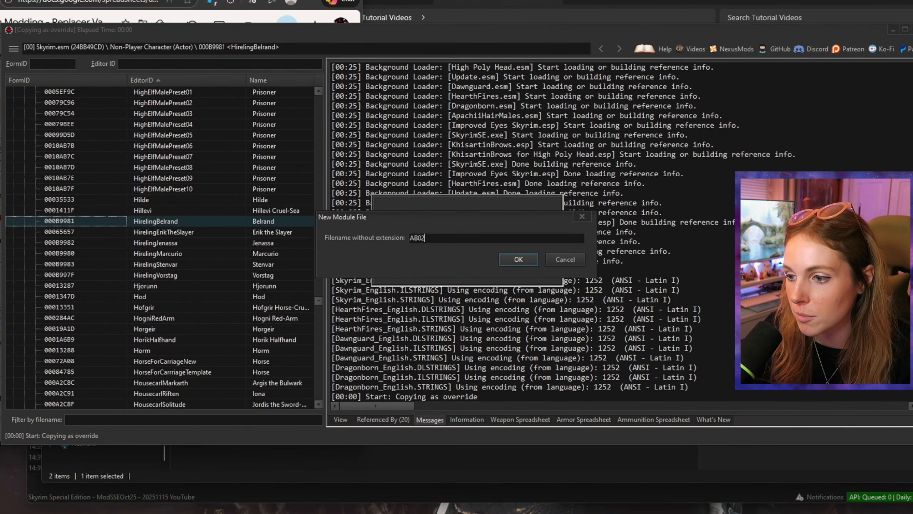
pyautogui.write('0-Belrand-')
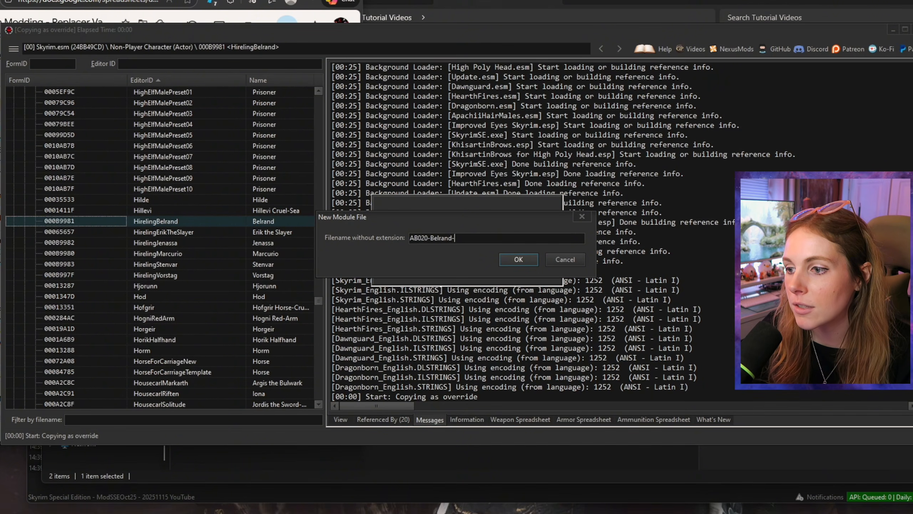
pyautogui.write('Replace')
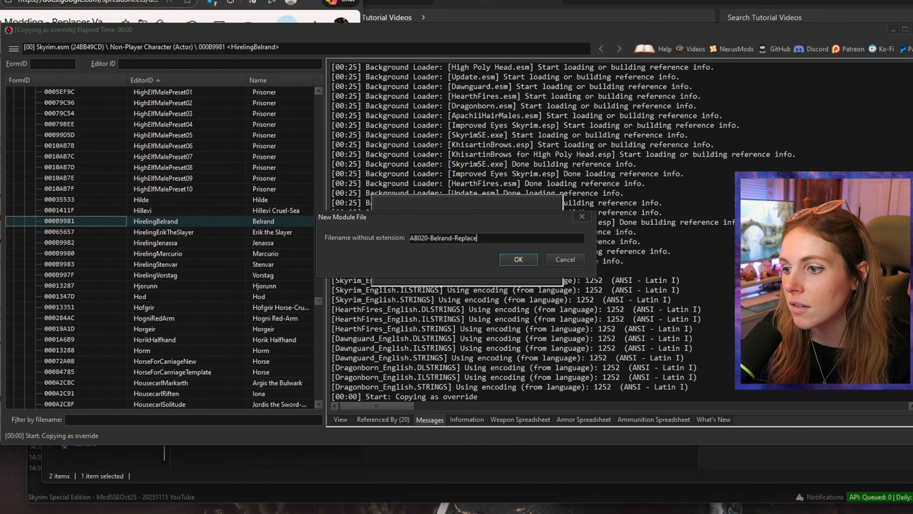
pyautogui.write('r-H1-')
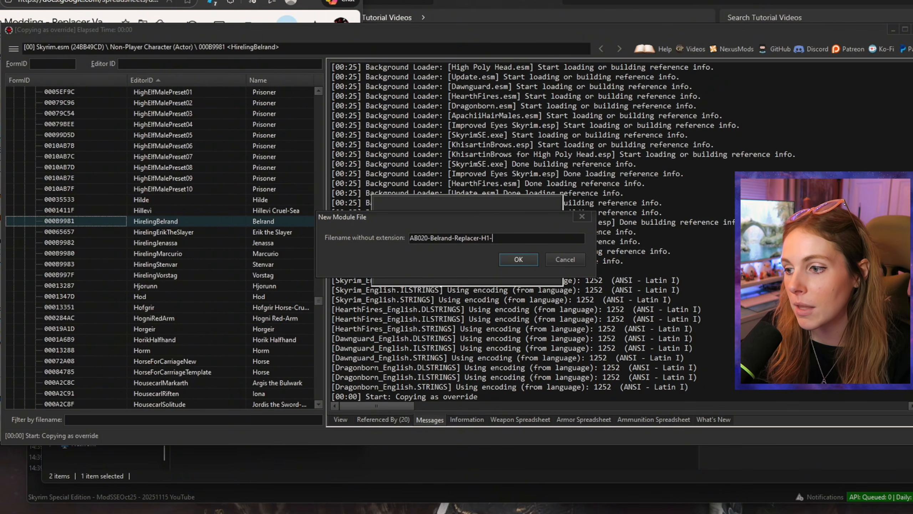
pyautogui.write('B1-A')
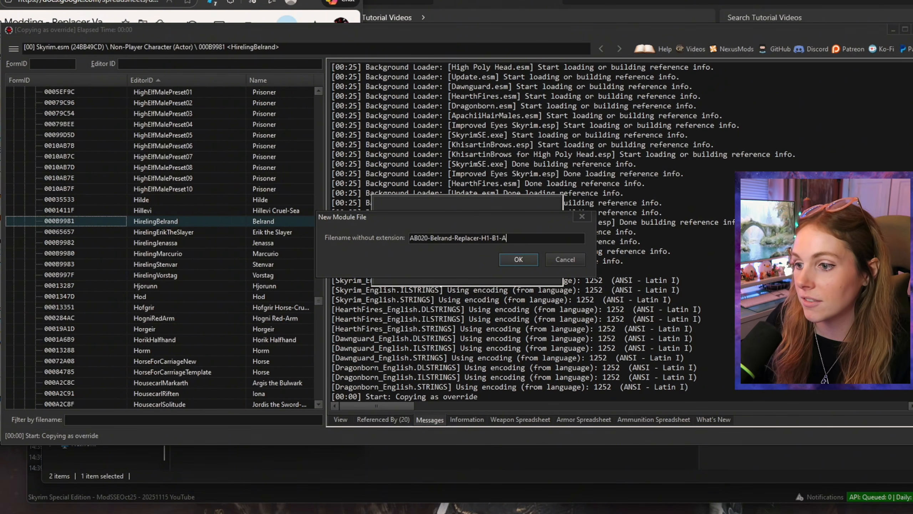
pyautogui.click(518, 259)
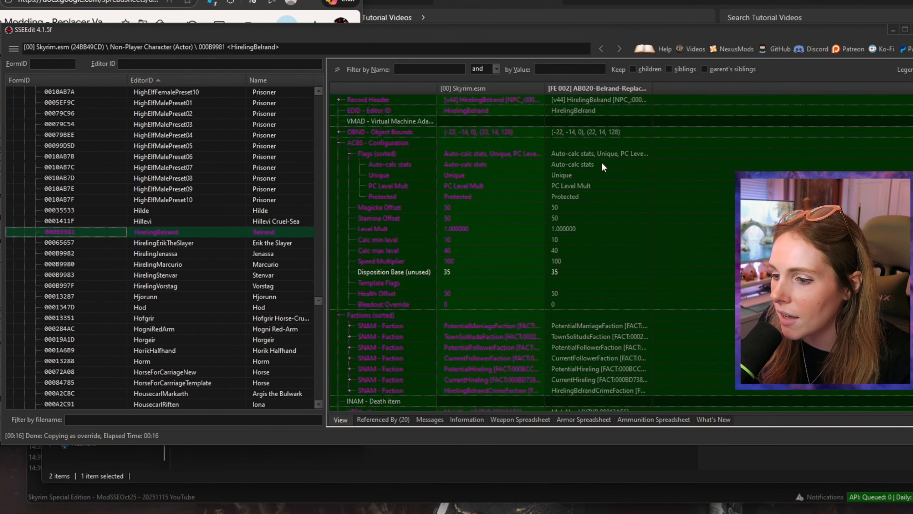
# Step: Review Belrand's override record from configuration and factions through race, perks, items, AI data and player skills to the head parts
pyautogui.scroll(-6, 601, 161)
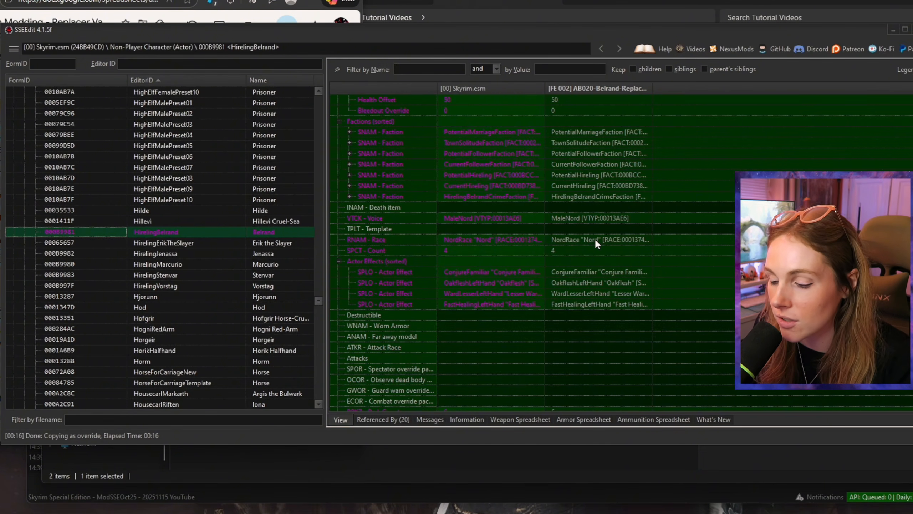
pyautogui.scroll(-4, 595, 239)
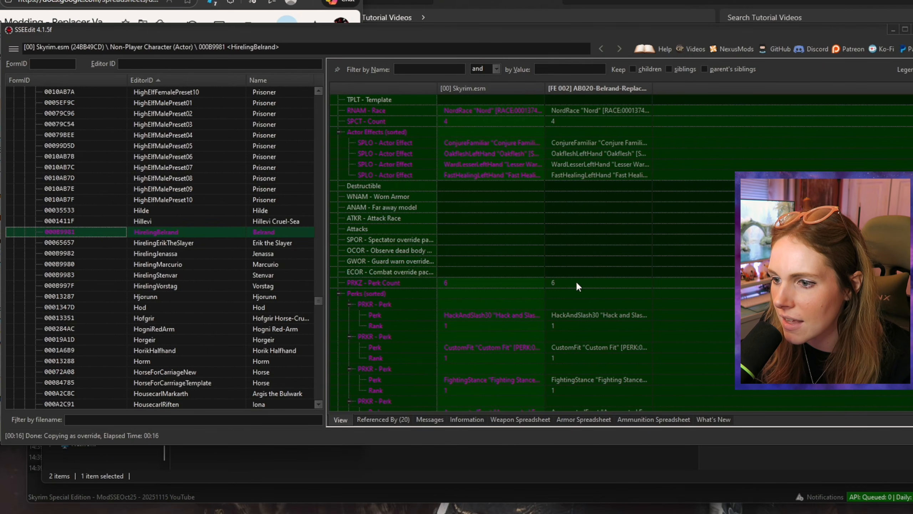
pyautogui.scroll(9, 598, 243)
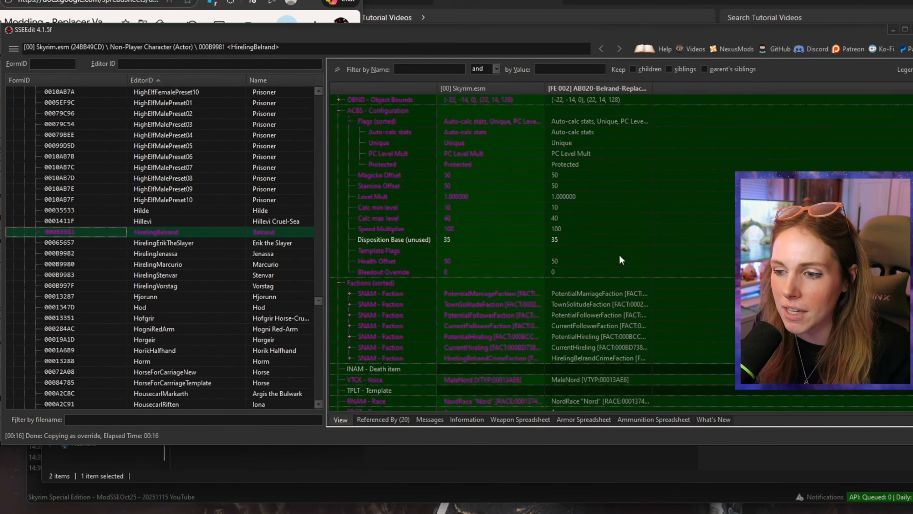
pyautogui.scroll(-10, 619, 254)
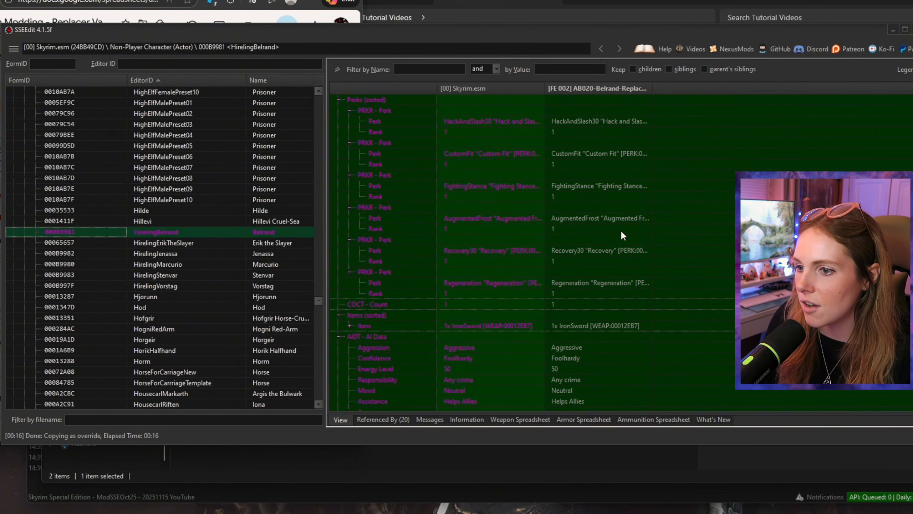
pyautogui.scroll(-4, 621, 230)
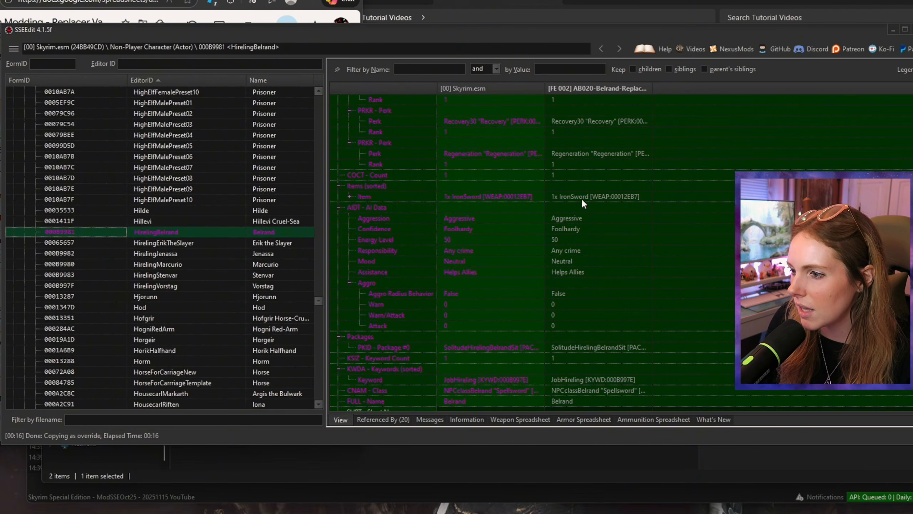
pyautogui.scroll(-1, 582, 229)
pyautogui.scroll(-1, 585, 219)
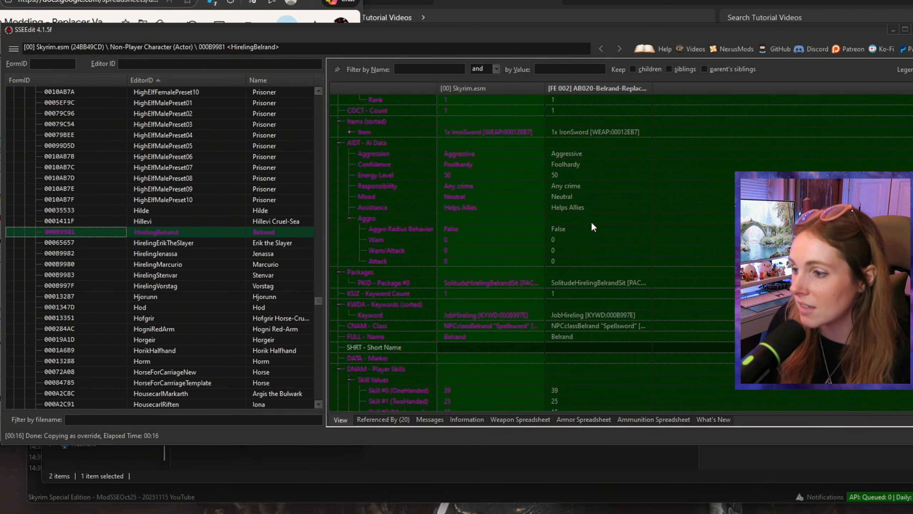
pyautogui.scroll(-1, 593, 226)
pyautogui.scroll(-5, 594, 225)
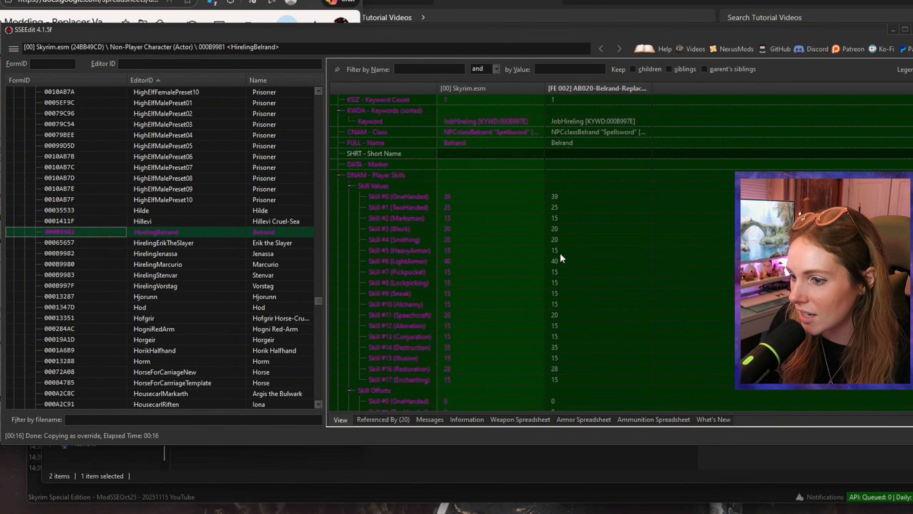
pyautogui.scroll(-9, 563, 264)
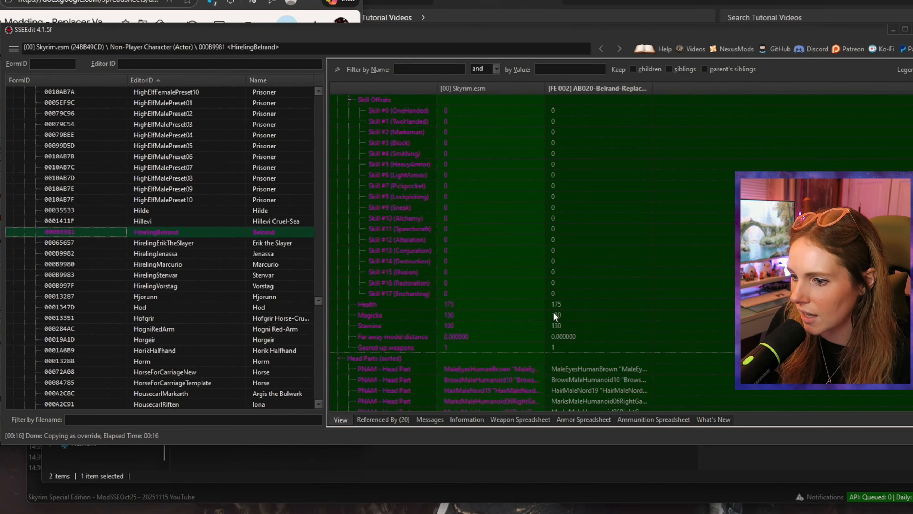
pyautogui.scroll(-2, 583, 304)
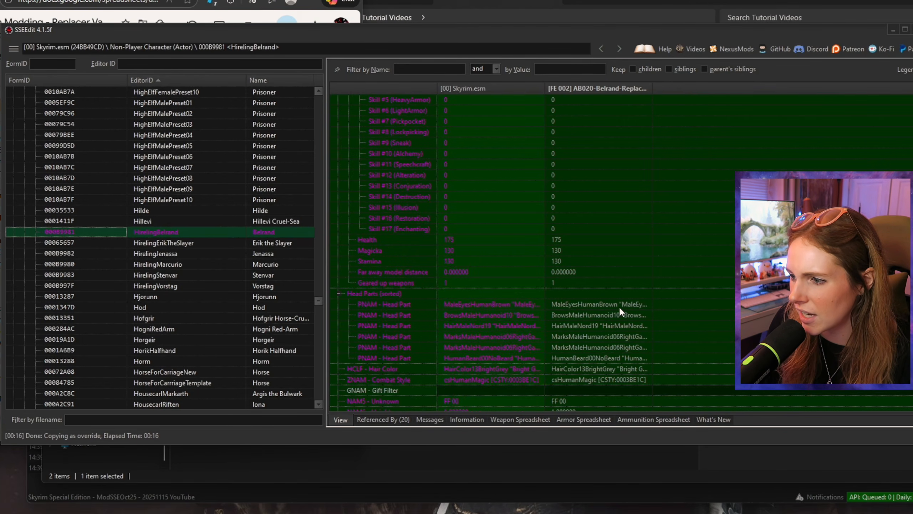
# Step: Set Belrand's Magicka to 150 in the AB020-Belrand-Replacer override
pyautogui.click(559, 250)
pyautogui.doubleClick(558, 249)
pyautogui.write('150')
pyautogui.press('Return')
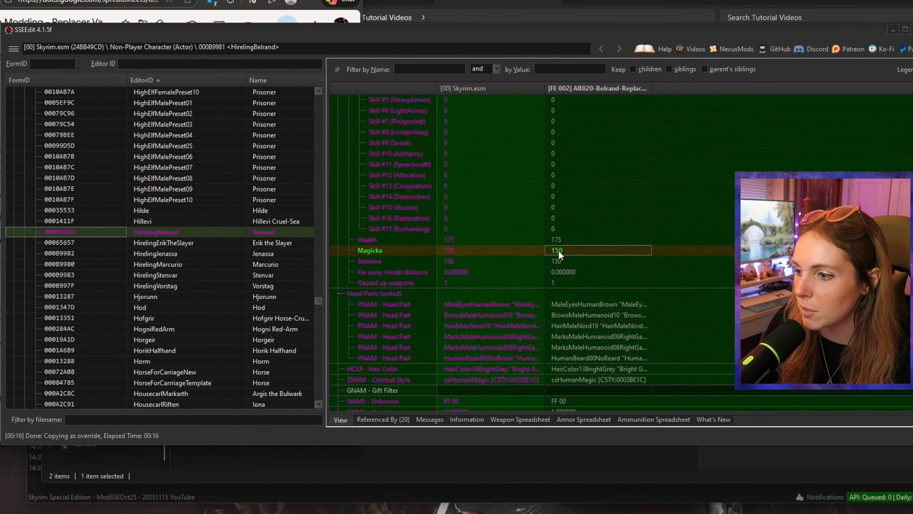
pyautogui.scroll(-4, 652, 266)
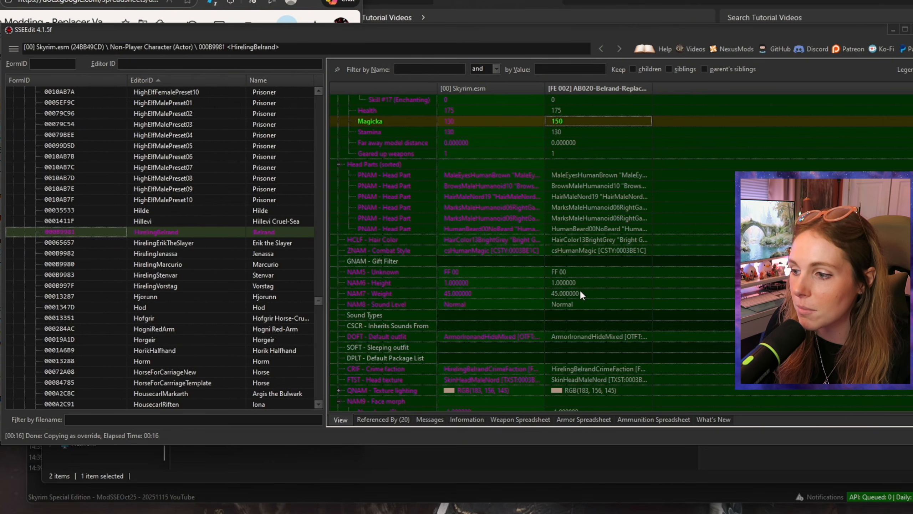
# Step: Set Belrand's height to 1.02 and weight to 60 in the AB020-Belrand-Replacer override
pyautogui.click(566, 281)
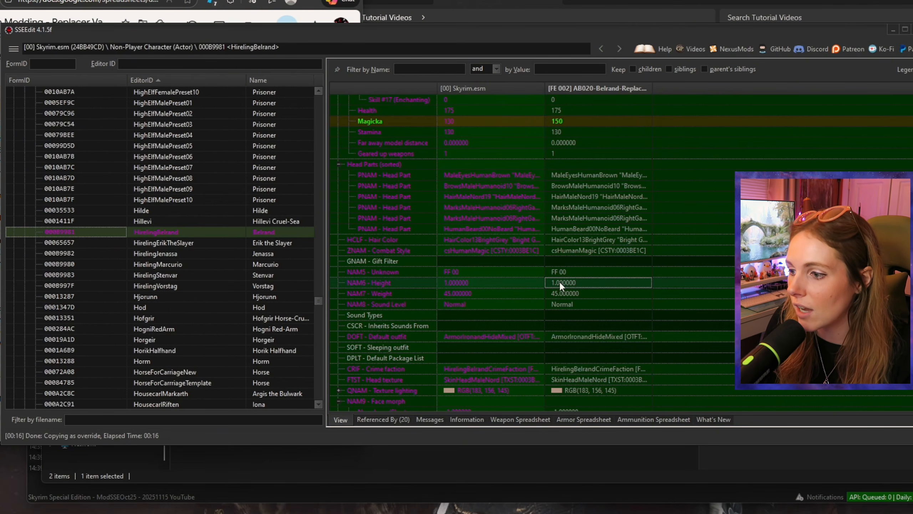
pyautogui.click(560, 281)
pyautogui.write('1.02')
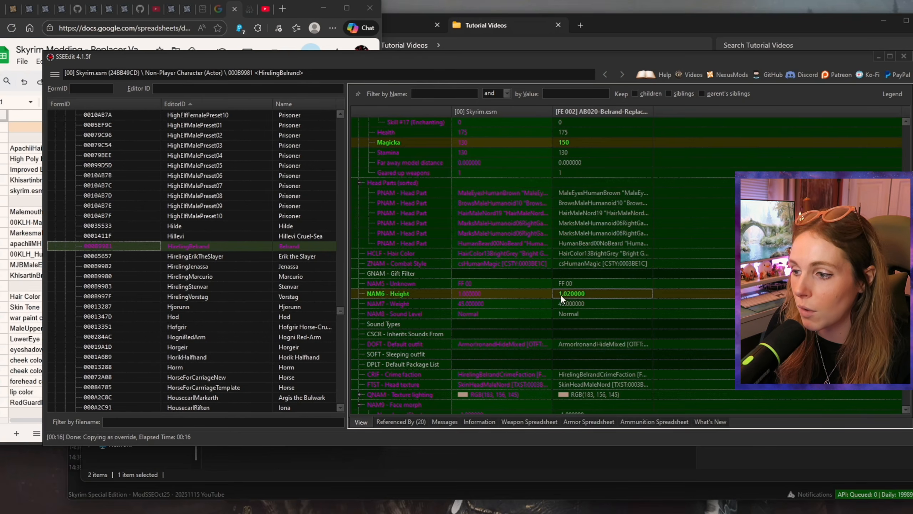
pyautogui.press('Return')
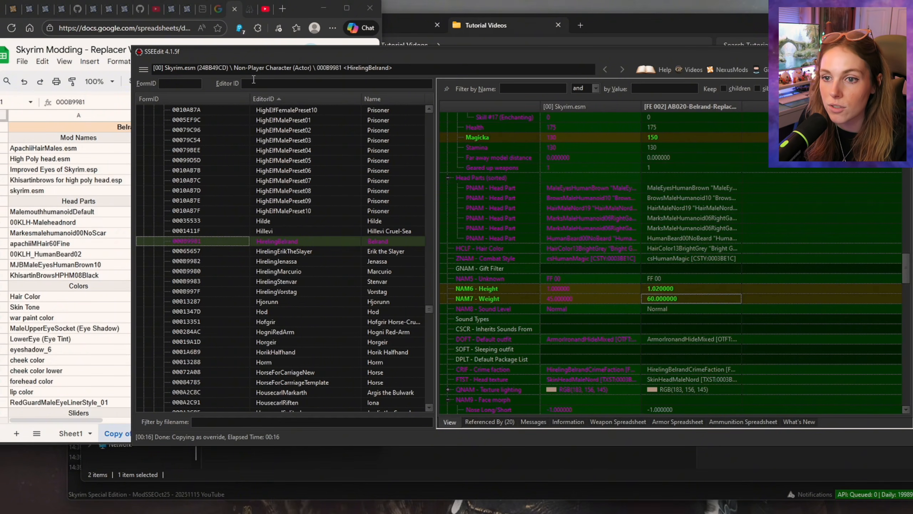
# Step: Collapse the Skyrim.esm records and expand the Head Part group of High Poly Head.esm
pyautogui.moveTo(428, 308); pyautogui.dragTo(438, 107)
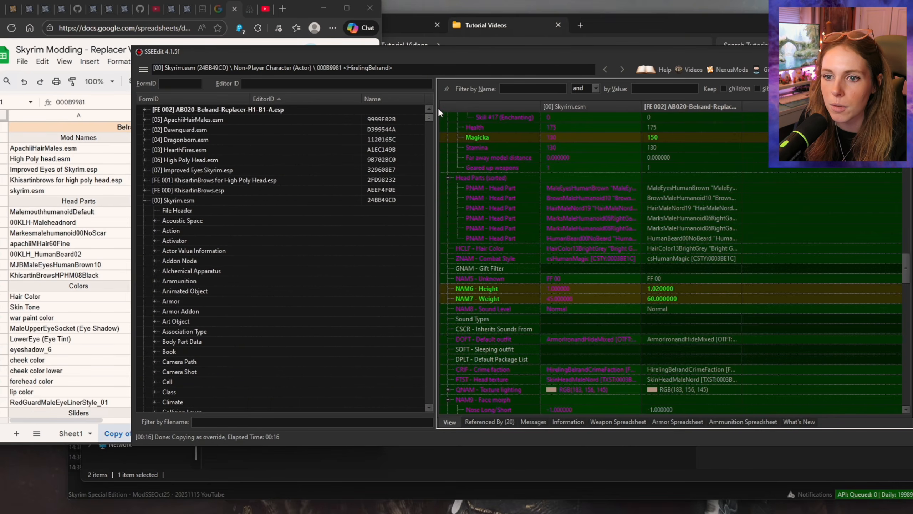
pyautogui.click(143, 199)
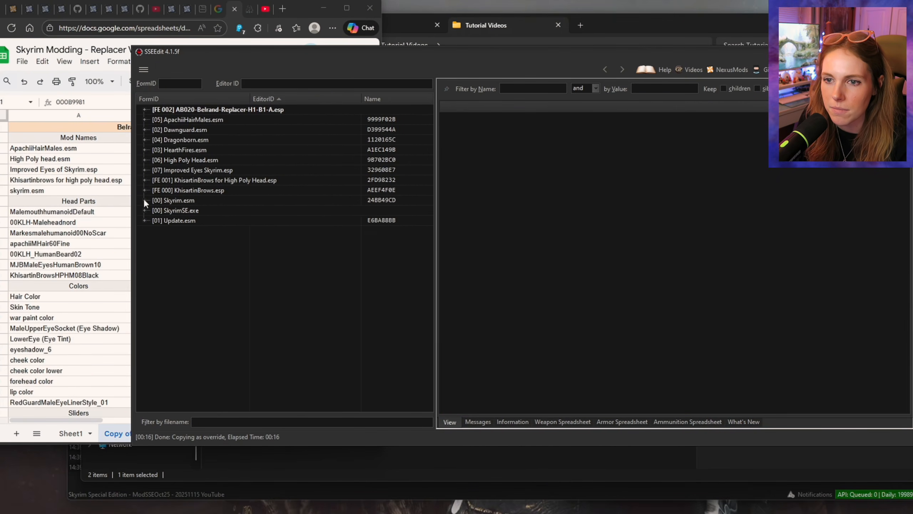
pyautogui.click(144, 160)
pyautogui.click(155, 180)
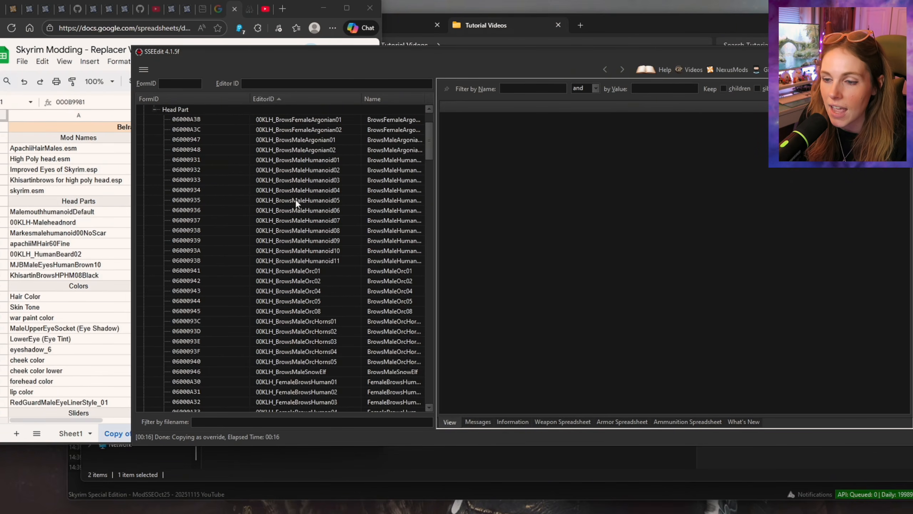
# Step: Try to find the spreadsheet's 00KLH-Maleheadnord head part by its Editor ID in SSEEdit
pyautogui.click(40, 223)
pyautogui.doubleClick(40, 224)
pyautogui.moveTo(76, 222); pyautogui.dragTo(3, 224)
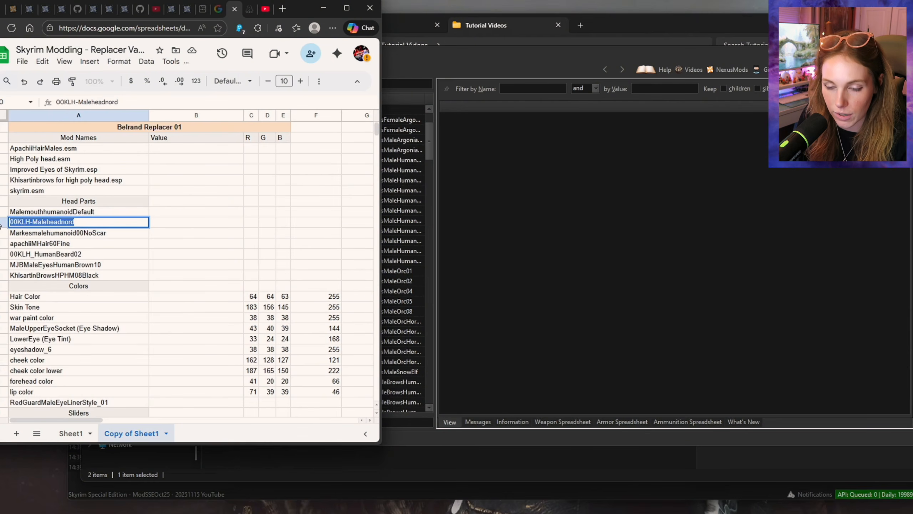
pyautogui.moveTo(314, 83); pyautogui.dragTo(199, 83)
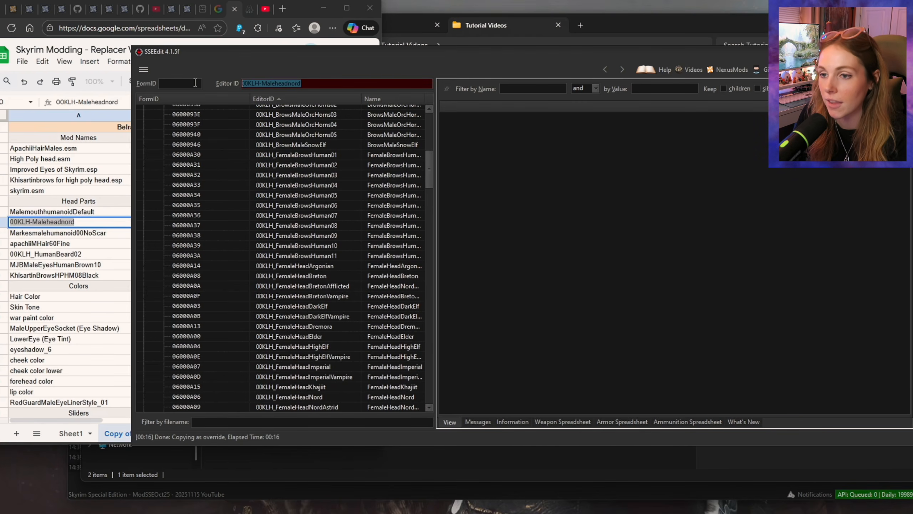
pyautogui.press('BackSpace')
# Step: Copy the 00KLH_MaleHeadNord head part as an override into AB020-Belrand-Replacer-H1-B1-A.esp, accepting High Poly Head.esm as a master
pyautogui.moveTo(430, 165); pyautogui.dragTo(432, 283)
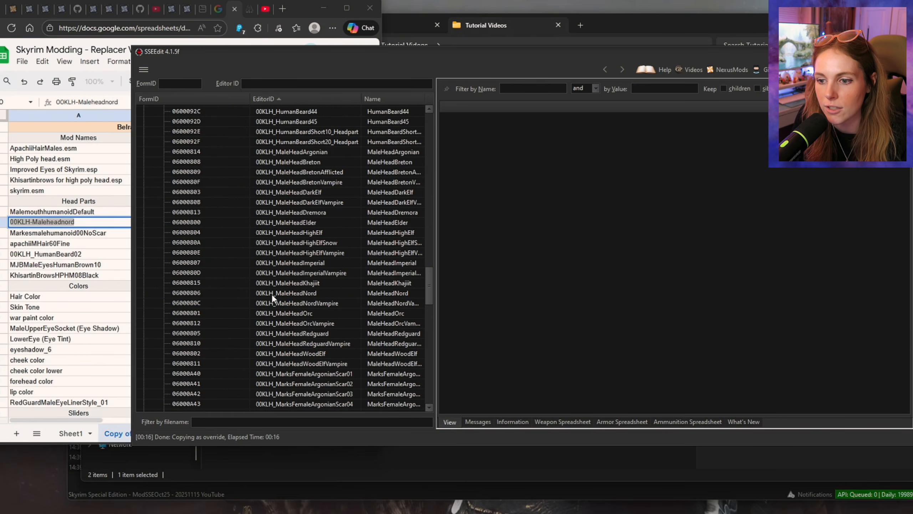
pyautogui.click(284, 293)
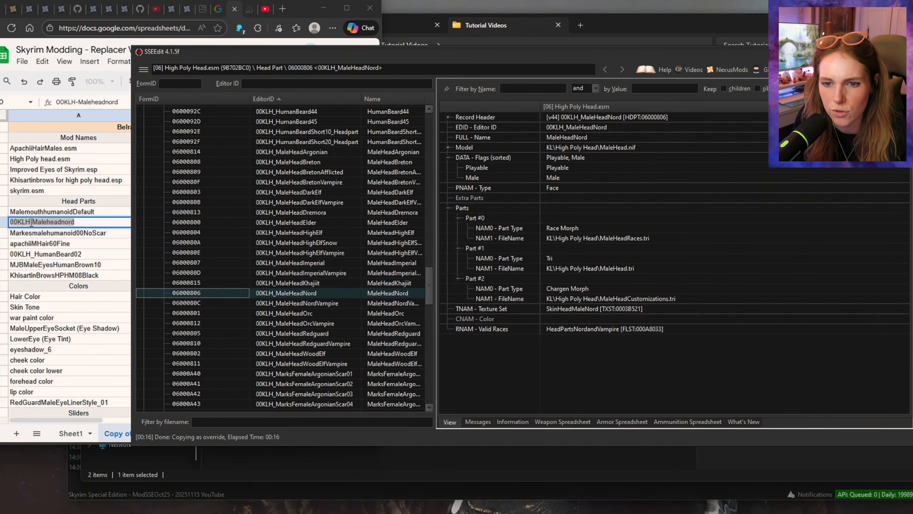
pyautogui.rightClick(315, 290)
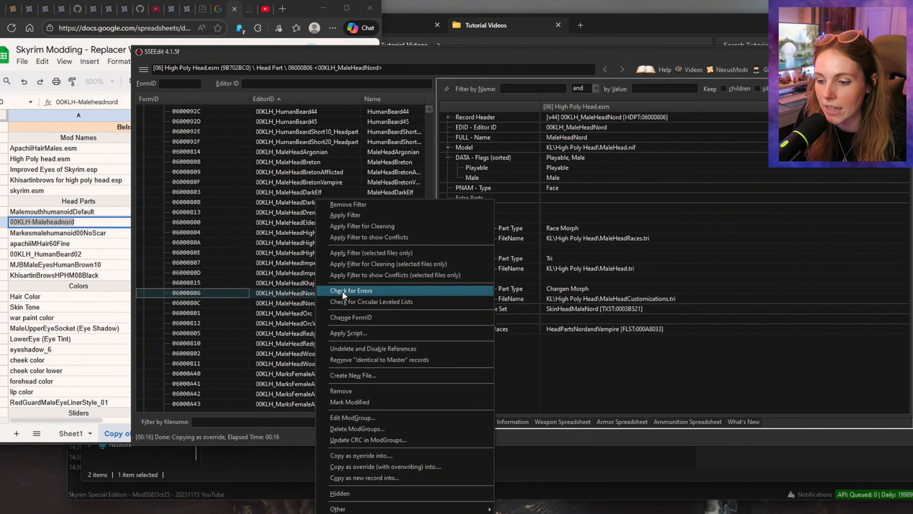
pyautogui.click(402, 455)
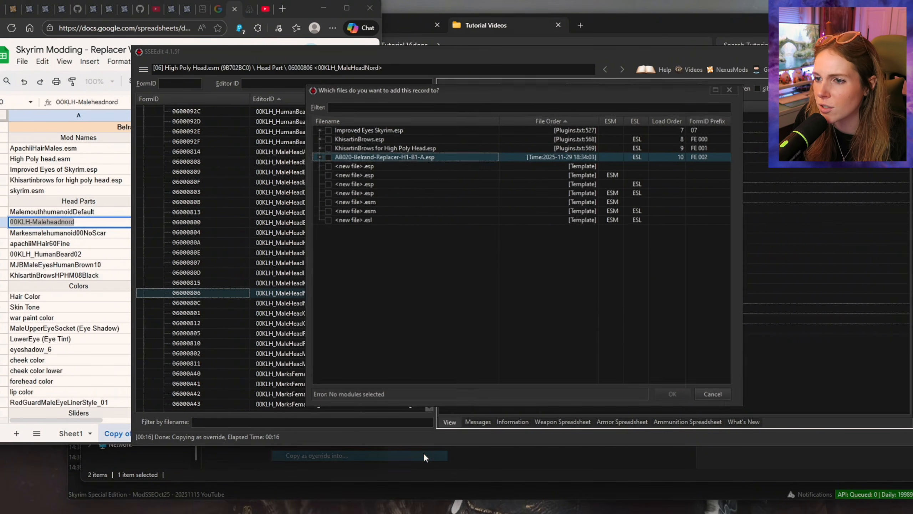
pyautogui.click(326, 156)
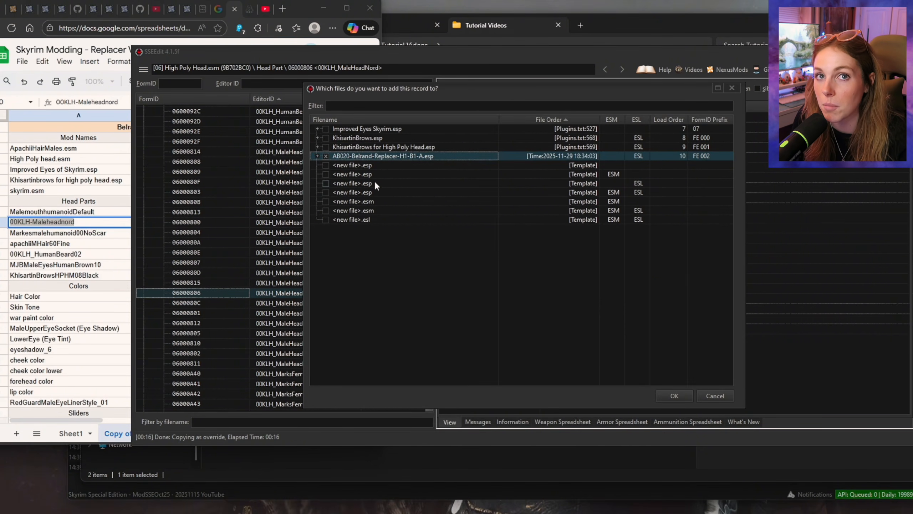
pyautogui.click(673, 393)
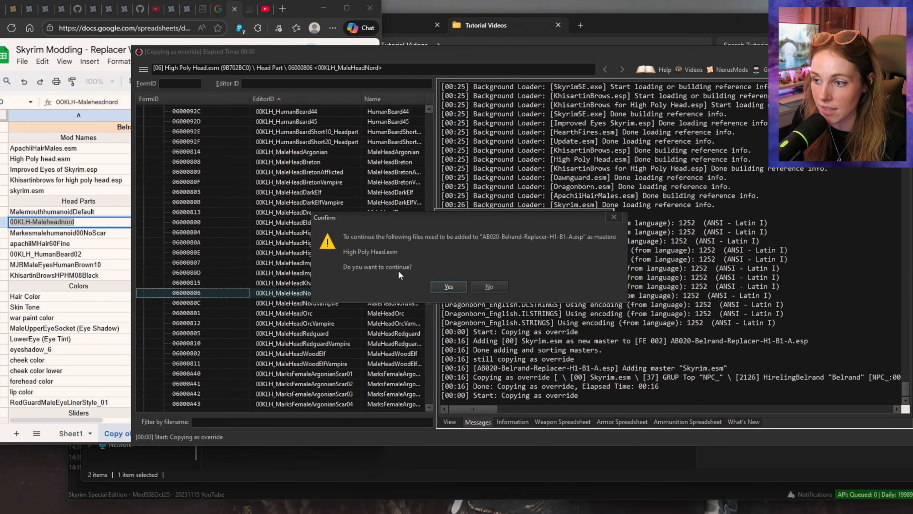
pyautogui.press('Return')
# Step: Reopen the replacer plugin's HirelingBelrand record and add a new entry to its head parts
pyautogui.moveTo(430, 134); pyautogui.dragTo(426, 384)
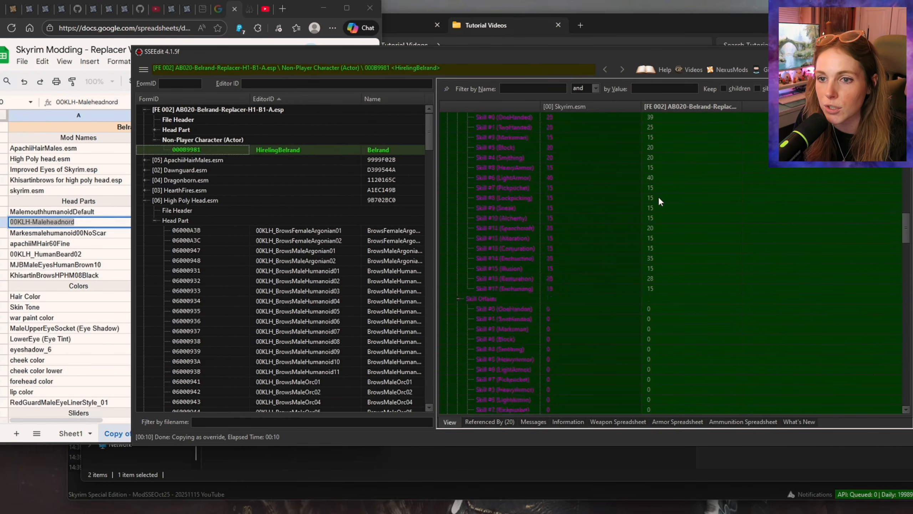
pyautogui.scroll(-1, 658, 200)
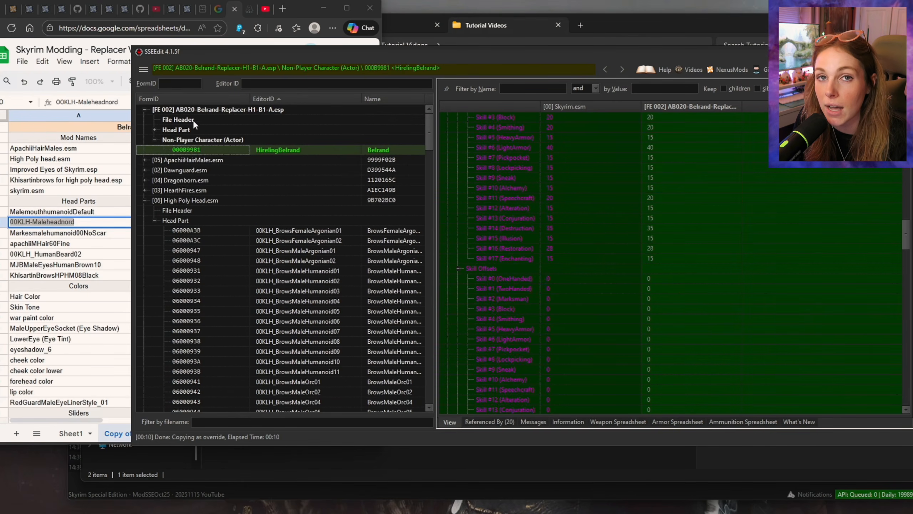
pyautogui.scroll(-9, 615, 260)
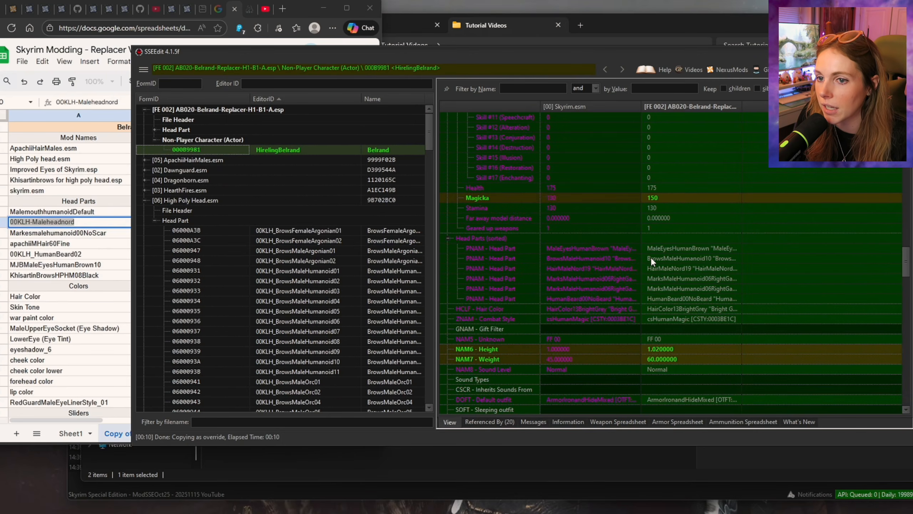
pyautogui.scroll(-5, 693, 265)
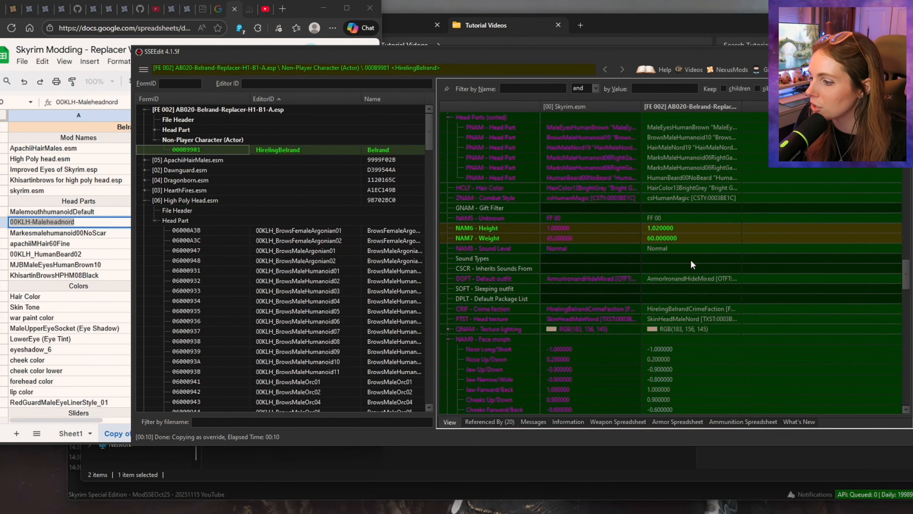
pyautogui.scroll(4, 690, 259)
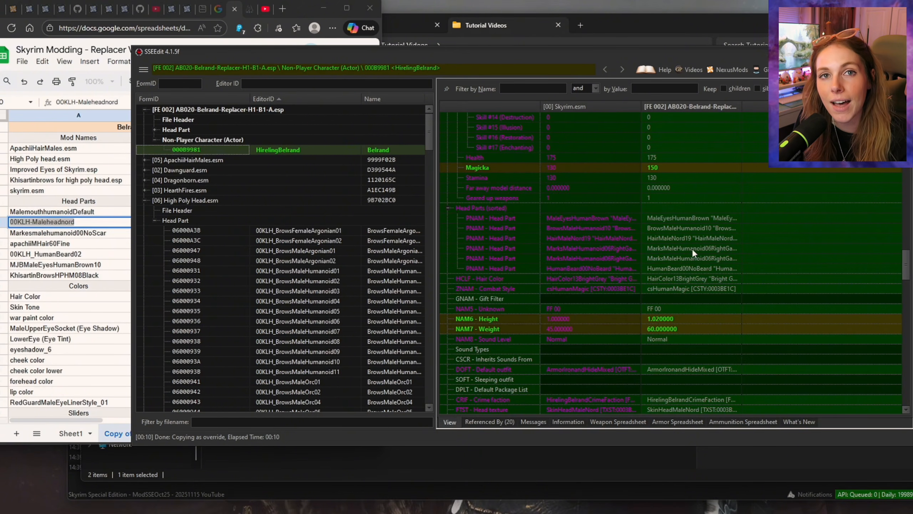
pyautogui.rightClick(684, 207)
pyautogui.click(709, 214)
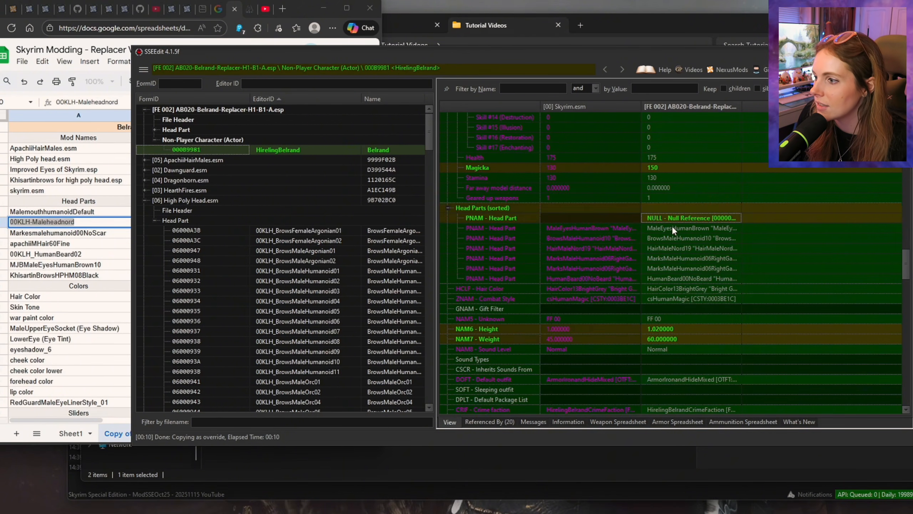
# Step: Set the new head part entry to 00KLH_MaleHeadNord using its FormID 06000806
pyautogui.moveTo(430, 130); pyautogui.dragTo(418, 290)
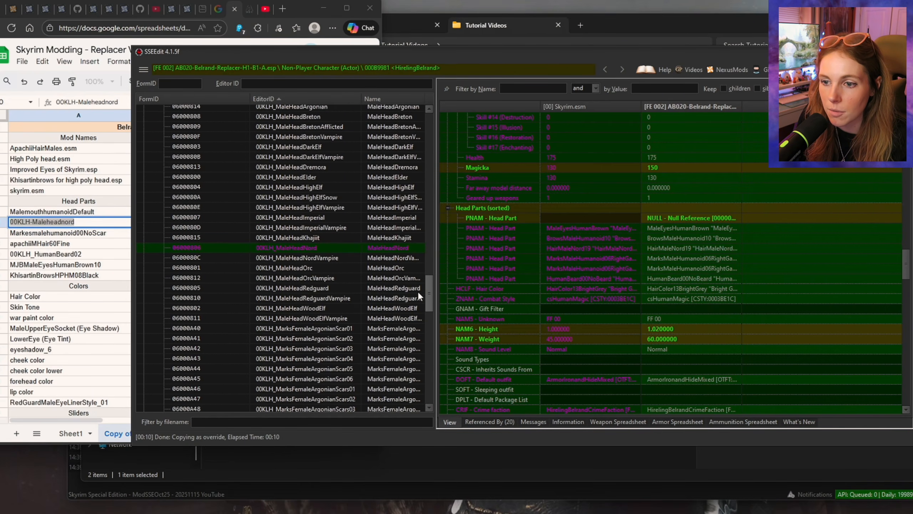
pyautogui.doubleClick(659, 217)
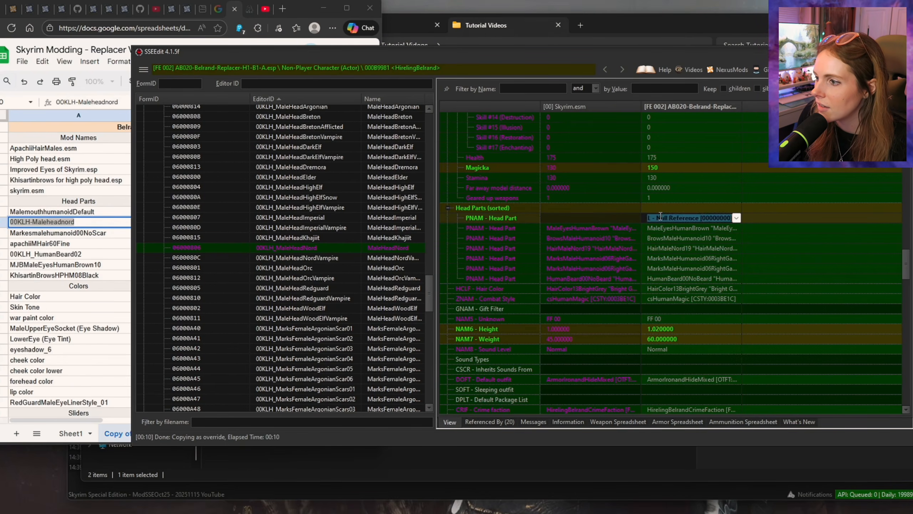
pyautogui.hotkey('ctrl', 'a')
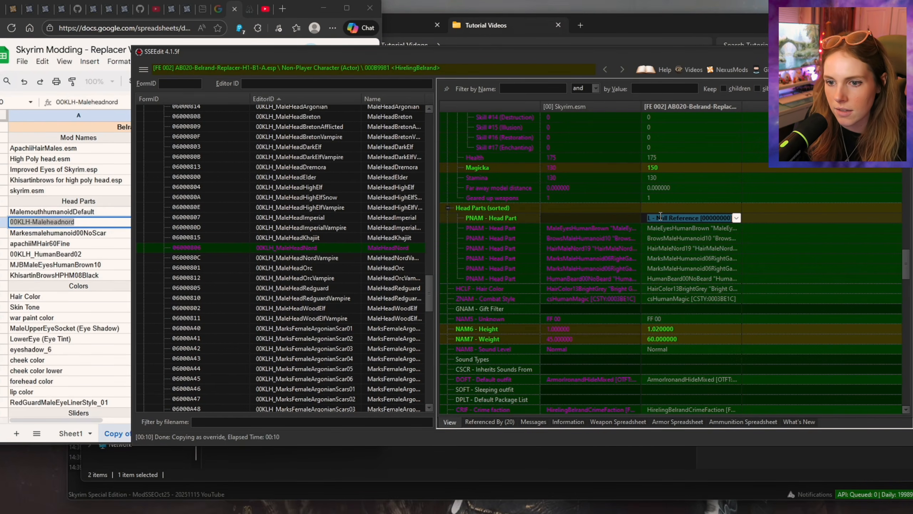
pyautogui.write('06000')
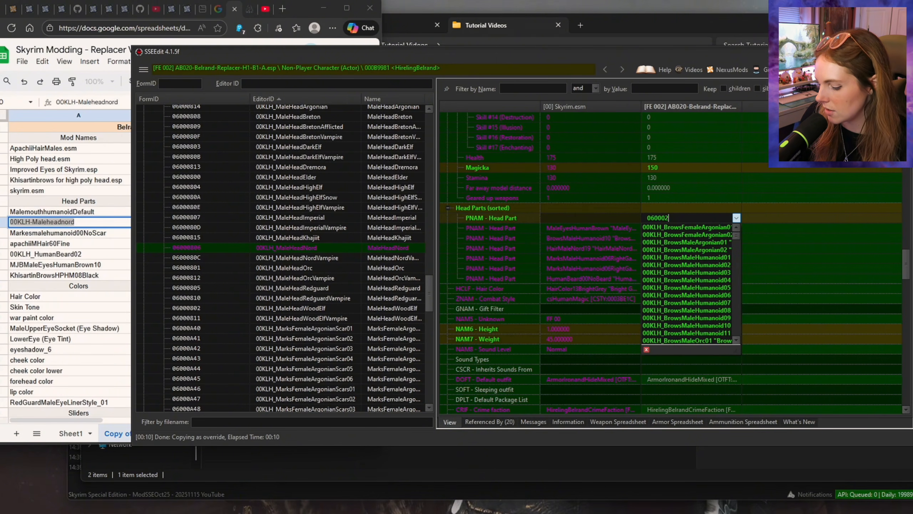
pyautogui.write('806')
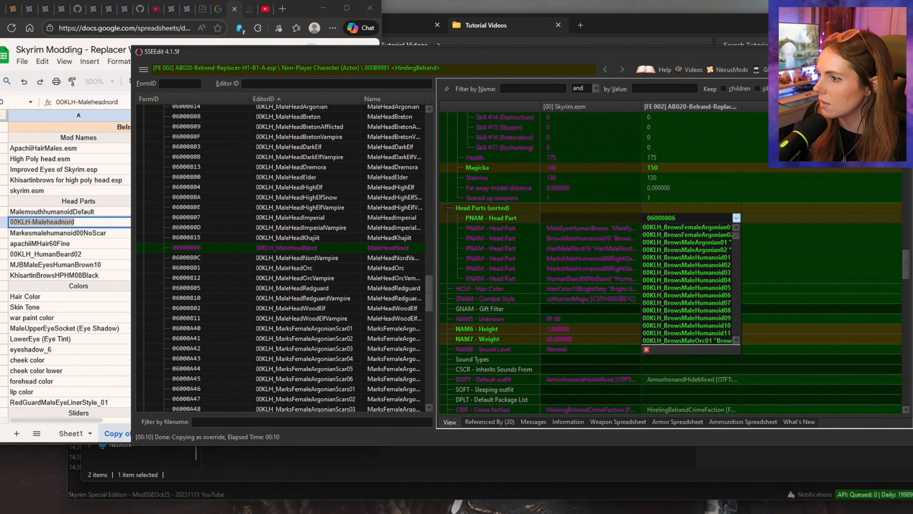
pyautogui.press('Return')
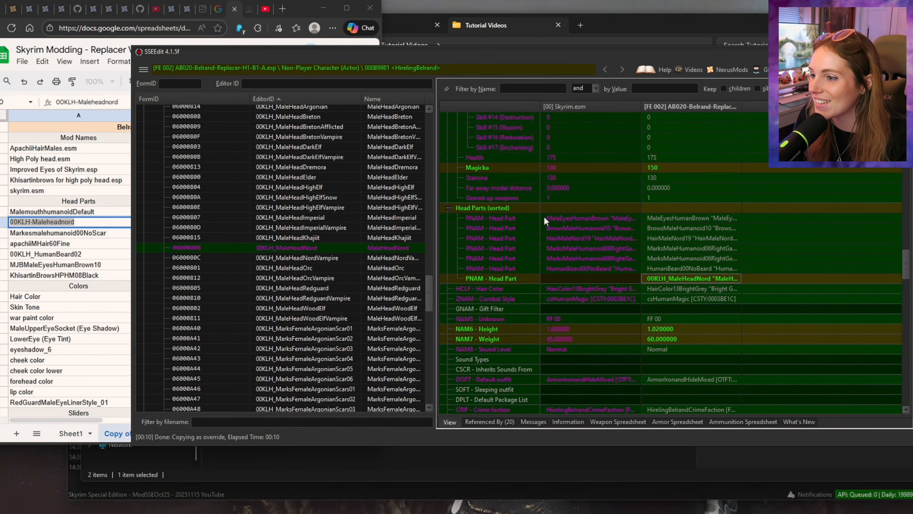
# Step: Expand the Head Part group of ApachiiHairMales.esm and select apachiiMHair60Fine in the head-parts spreadsheet
pyautogui.click(105, 233)
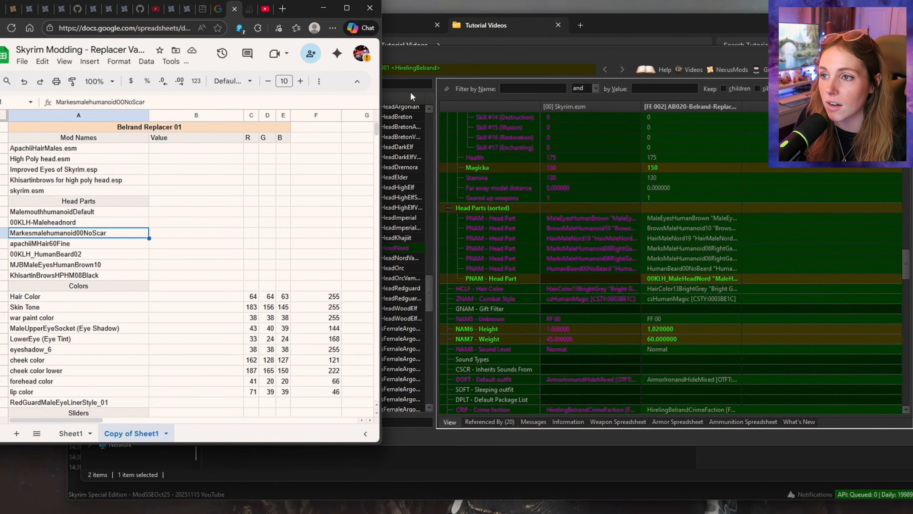
pyautogui.click(424, 56)
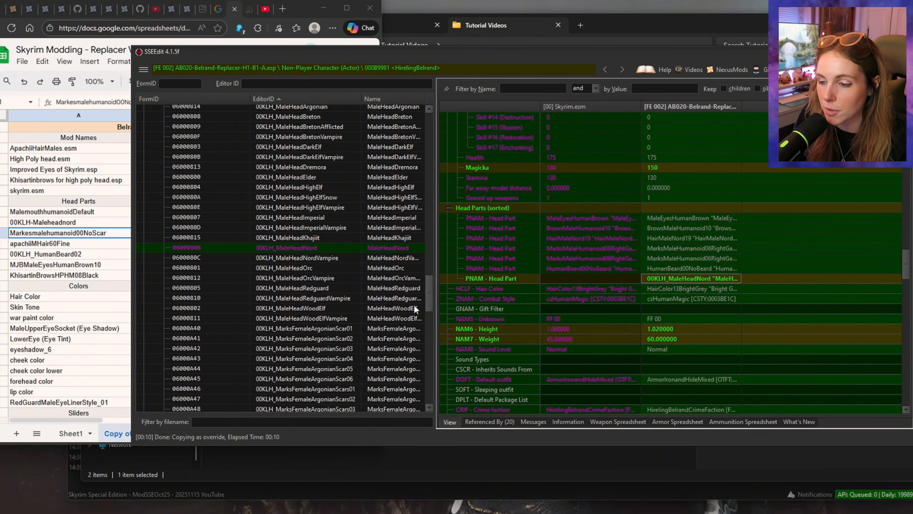
pyautogui.moveTo(428, 295); pyautogui.dragTo(419, 390)
pyautogui.click(144, 200)
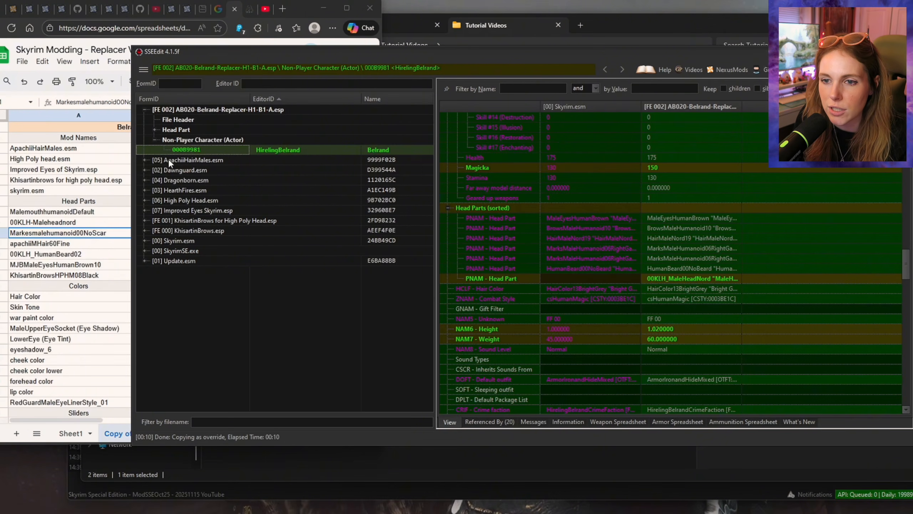
pyautogui.click(145, 160)
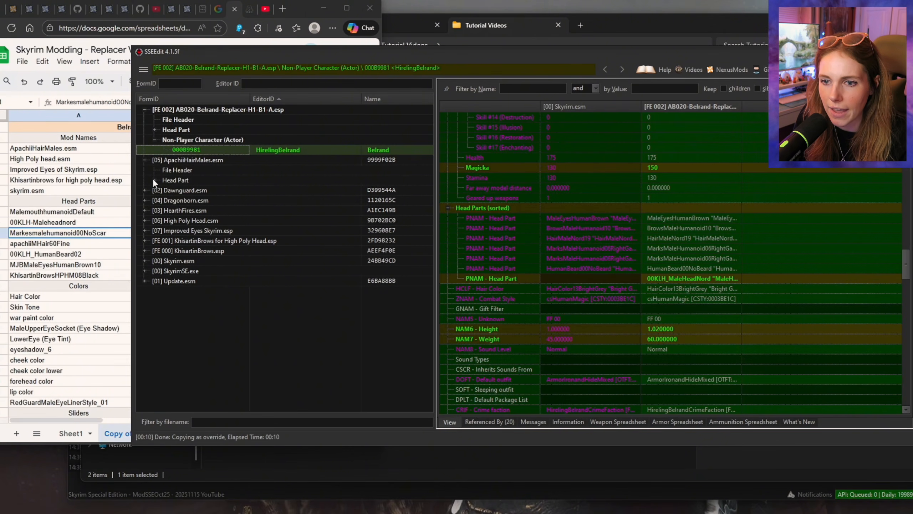
pyautogui.click(154, 179)
pyautogui.click(70, 245)
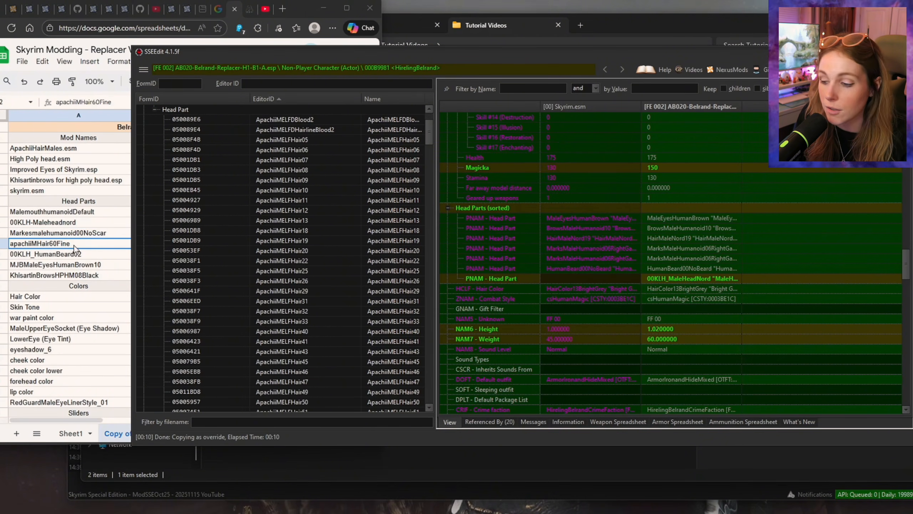
# Step: Bring up Belrand's head mesh in NifSkope and place the SSEEdit window beside its block list
pyautogui.click(548, 513)
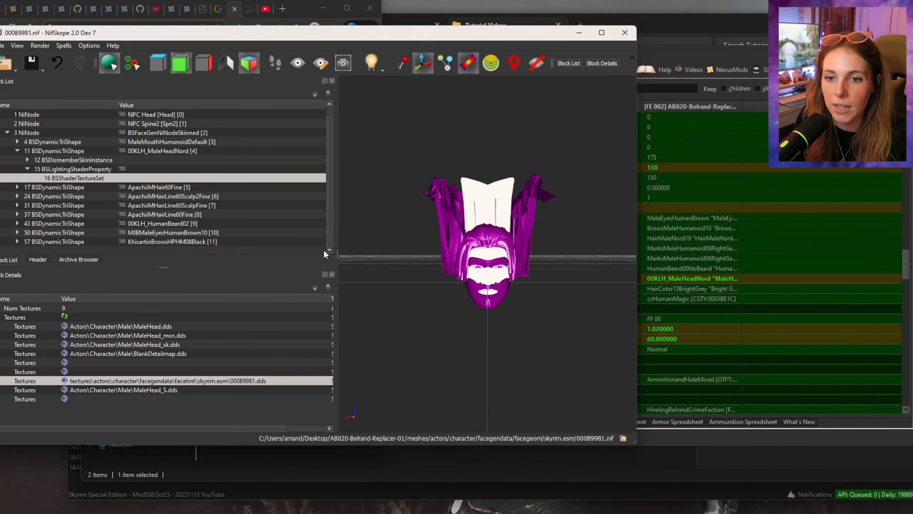
pyautogui.click(656, 56)
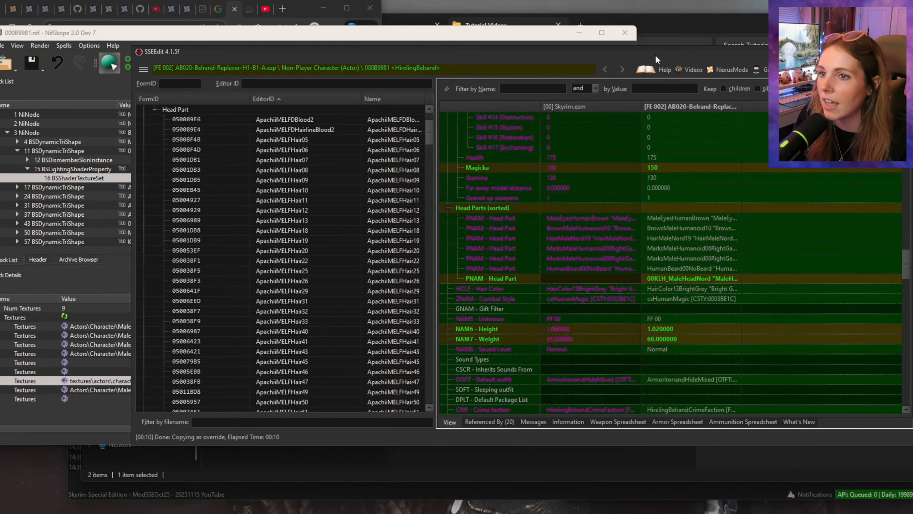
pyautogui.moveTo(363, 52)
pyautogui.mouseDown()
pyautogui.moveTo(448, 53)
pyautogui.moveTo(356, 52)
pyautogui.mouseUp()
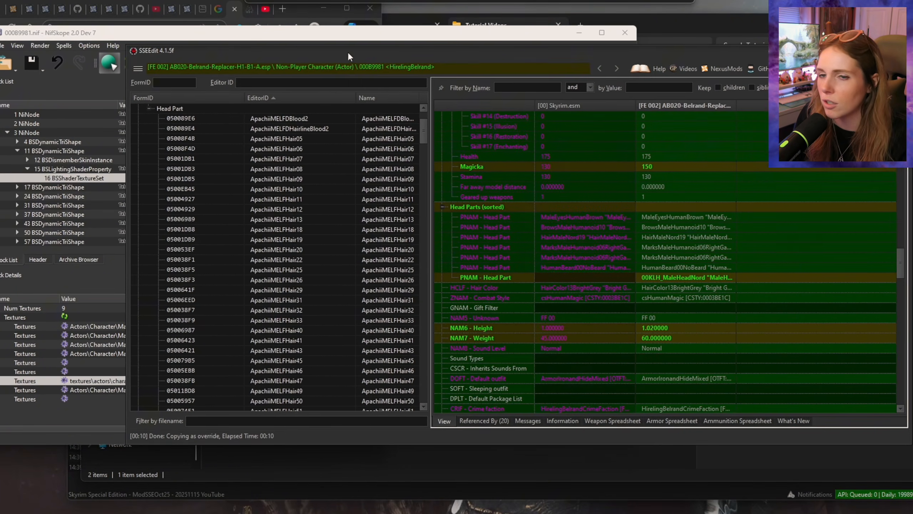
pyautogui.moveTo(216, 50); pyautogui.dragTo(313, 49)
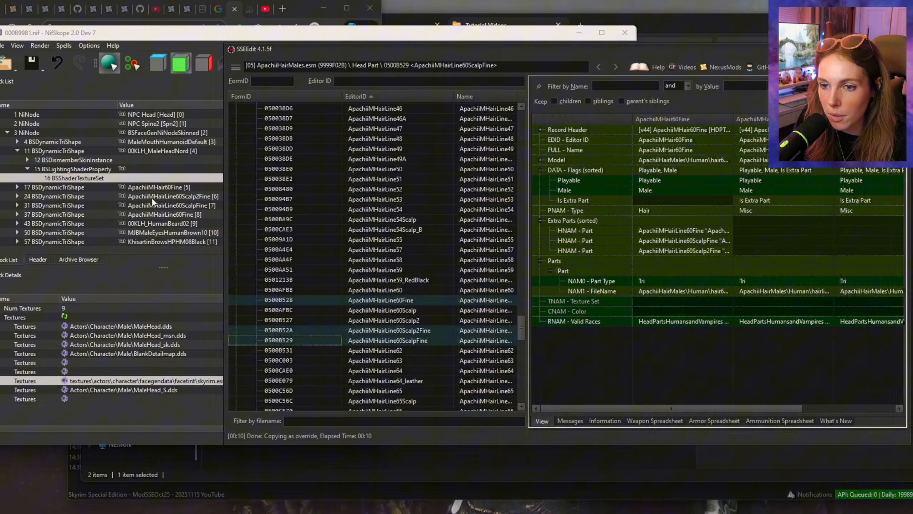
# Step: Copy ApachiiMHair60Fine and its three hairline parts as overrides into AB020-Belrand-Replacer-H1-B1-A.esp, accepting ApachiiHairMales.esm as a master
pyautogui.rightClick(406, 334)
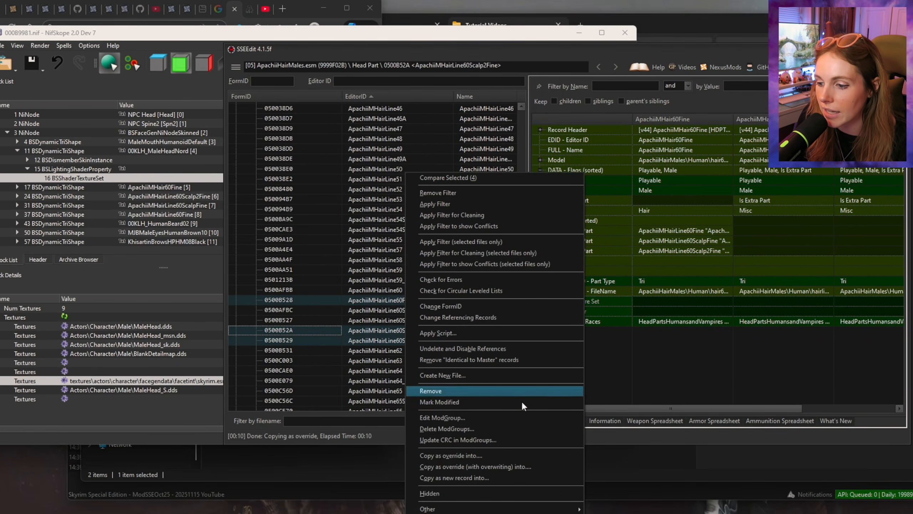
pyautogui.click(507, 455)
pyautogui.click(368, 164)
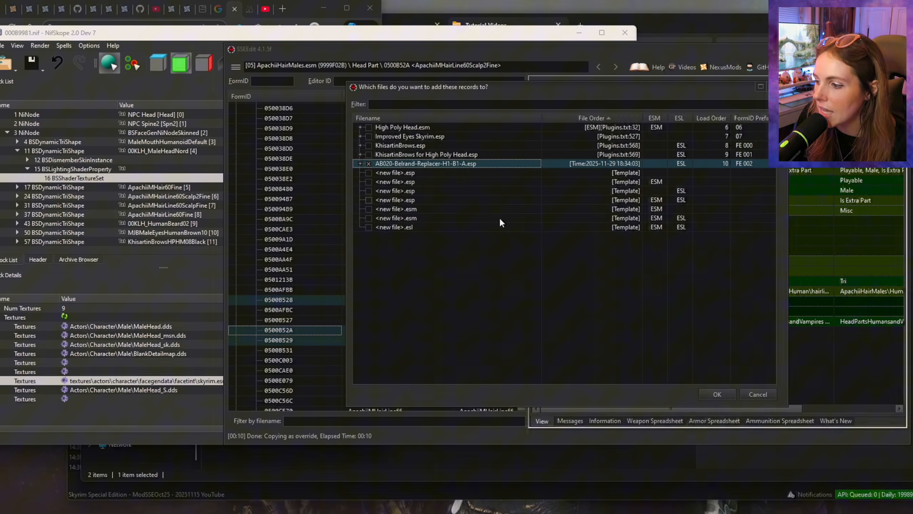
pyautogui.click(719, 393)
pyautogui.click(451, 285)
# Step: In the replacer's HirelingBelrand record, replace the HairMaleNord19 head part with ApachiiMHair60Fine using its FormID
pyautogui.moveTo(522, 328); pyautogui.dragTo(526, 270)
pyautogui.click(419, 145)
pyautogui.scroll(-10, 798, 260)
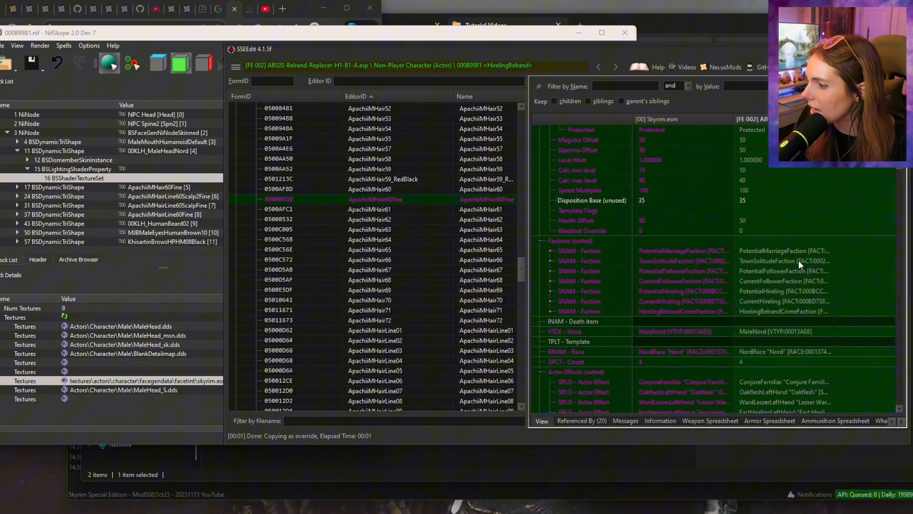
pyautogui.scroll(-14, 800, 257)
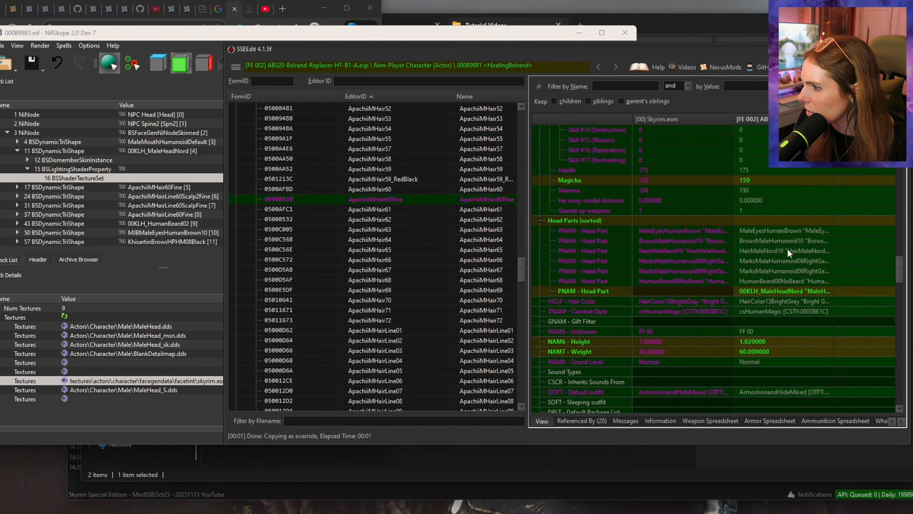
pyautogui.click(752, 252)
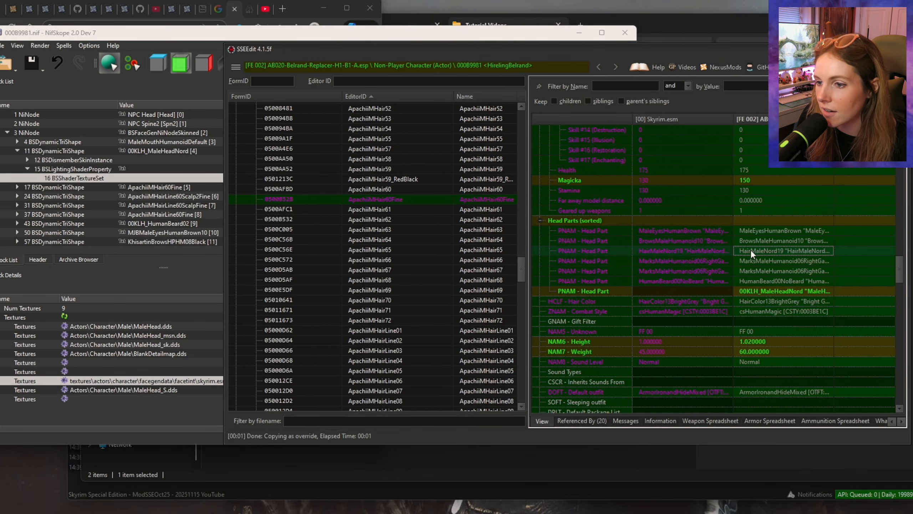
pyautogui.doubleClick(751, 250)
pyautogui.write('0500')
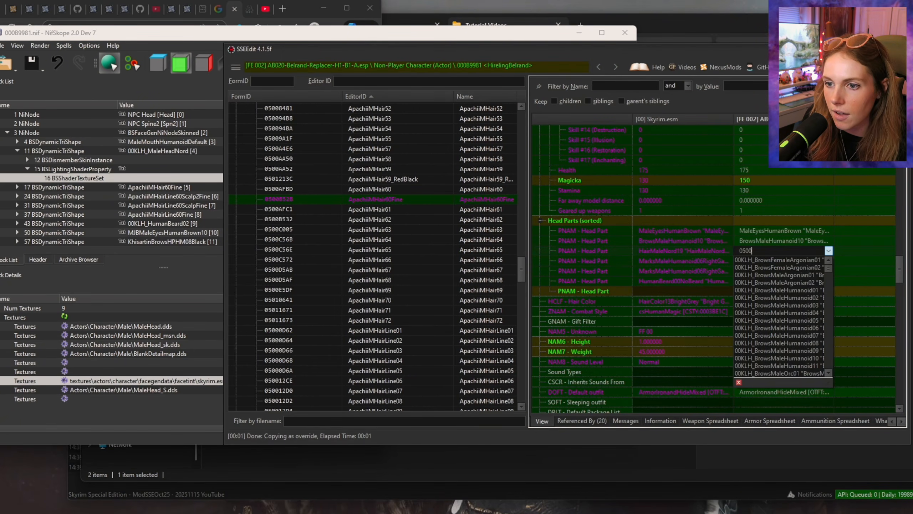
pyautogui.write('B')
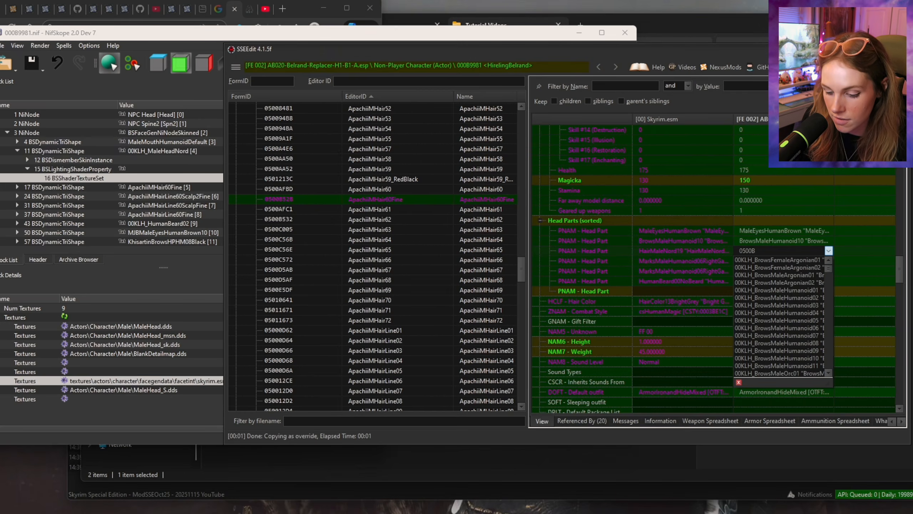
pyautogui.write('52B')
pyautogui.press('Return')
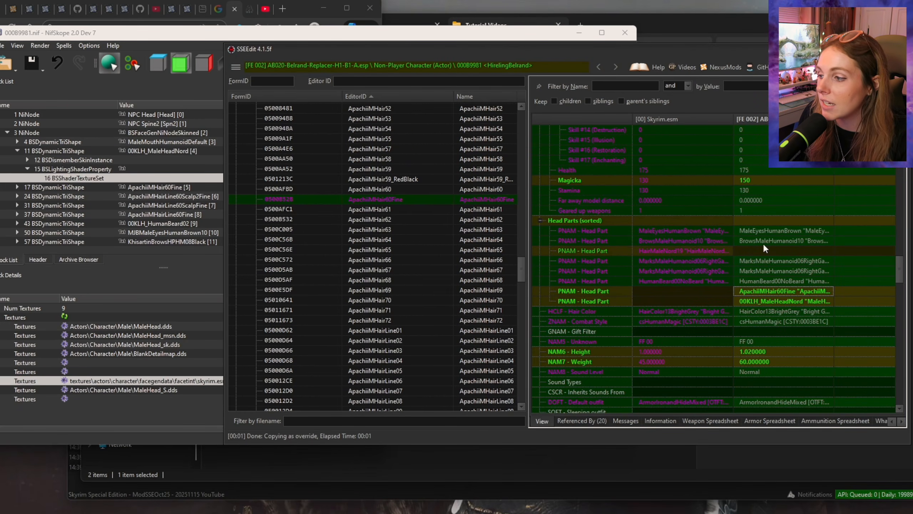
# Step: Add a new head part entry to HirelingBelrand and set it to ApachiiMHairLine60Fine using its FormID
pyautogui.rightClick(755, 251)
pyautogui.click(776, 255)
pyautogui.moveTo(521, 269); pyautogui.dragTo(521, 329)
pyautogui.scroll(-1, 521, 329)
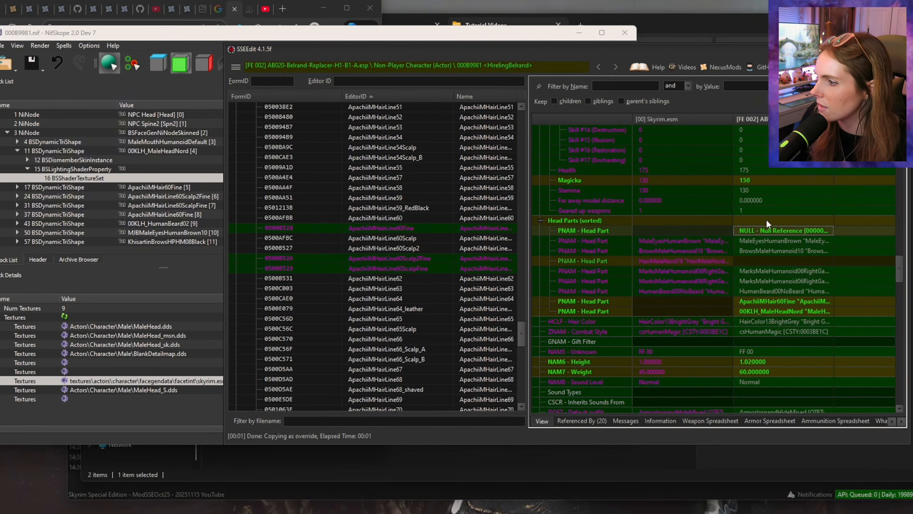
pyautogui.doubleClick(768, 229)
pyautogui.click(767, 230)
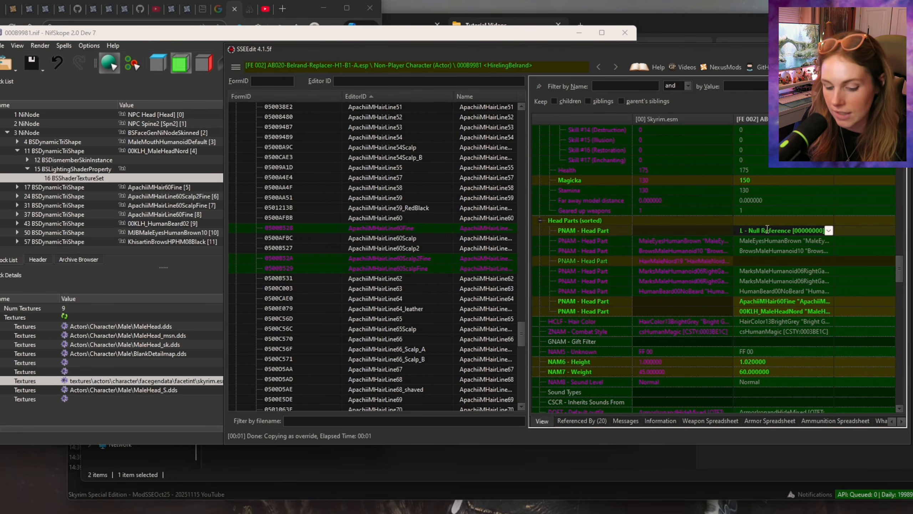
pyautogui.hotkey('ctrl', 'a')
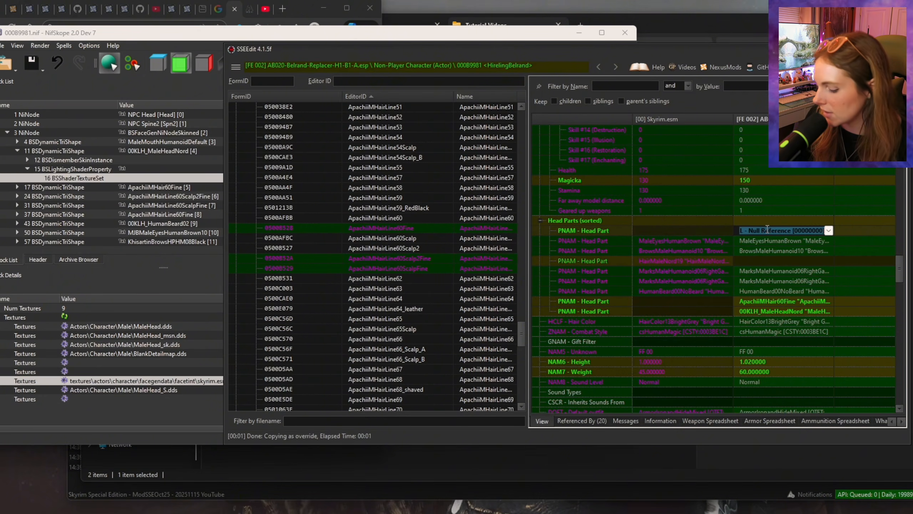
pyautogui.write('0500B')
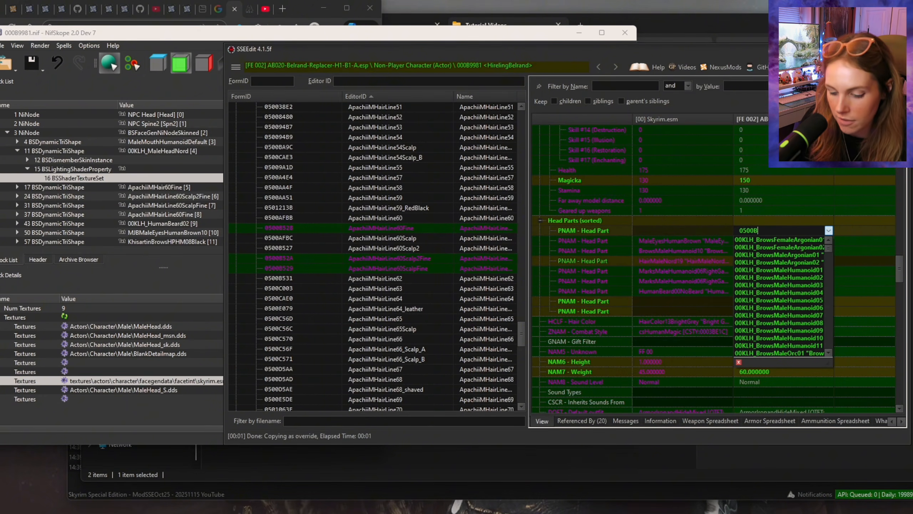
pyautogui.write('5')
pyautogui.hotkey('ctrl', 'a')
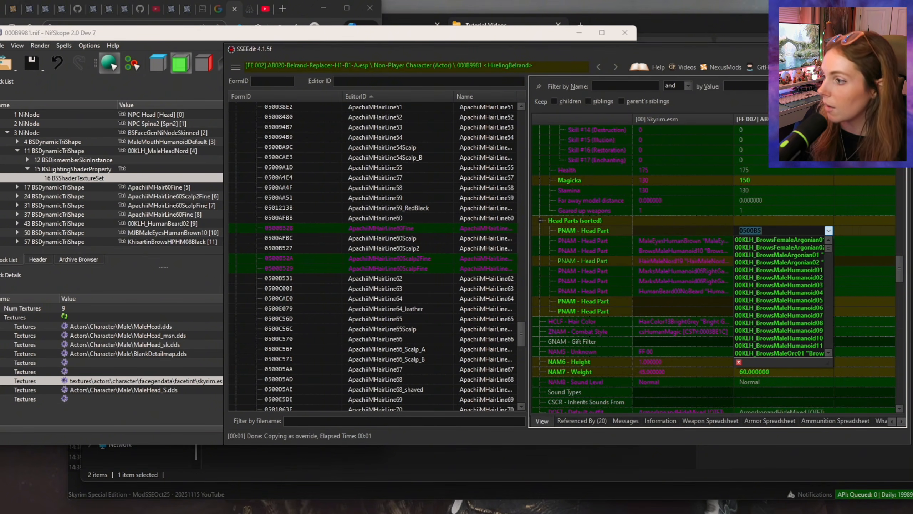
pyautogui.press('Right')
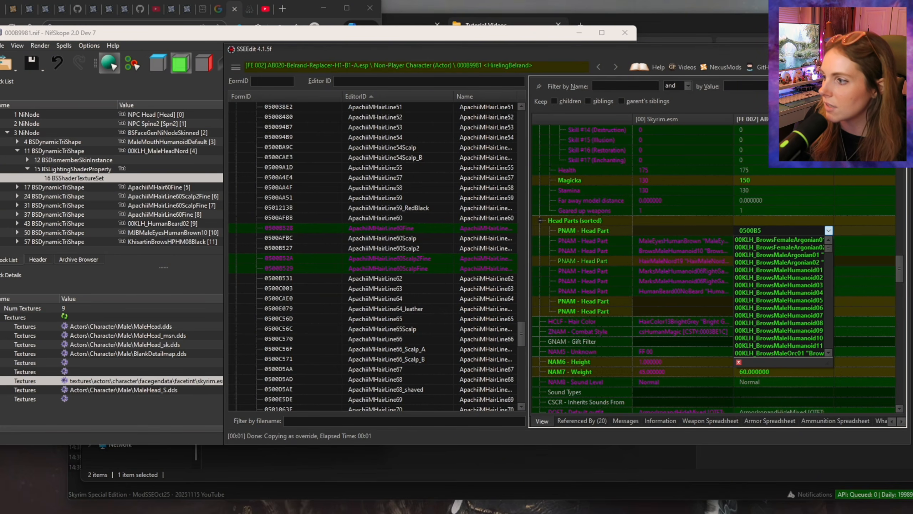
pyautogui.write('28')
pyautogui.press('Return')
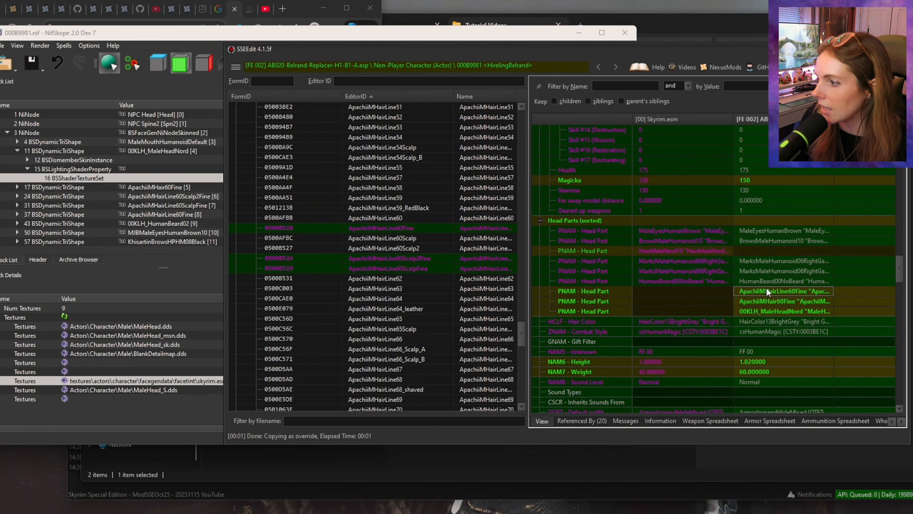
# Step: Add head part entries for ApachiiMHairLine60Scalp2Fine (FormID 0500B52A) and ApachiiMHairLine60ScalpFine to HirelingBelrand
pyautogui.rightClick(770, 218)
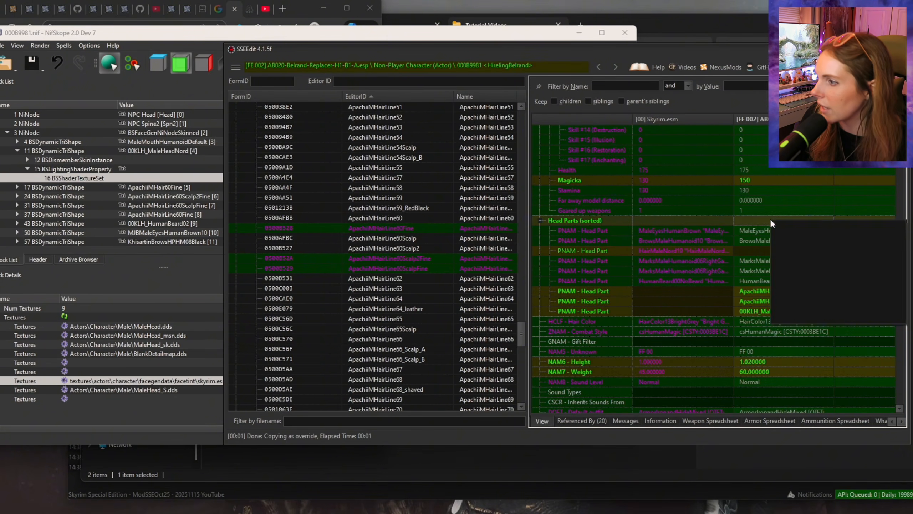
pyautogui.click(782, 224)
pyautogui.doubleClick(757, 231)
pyautogui.write('0500B5')
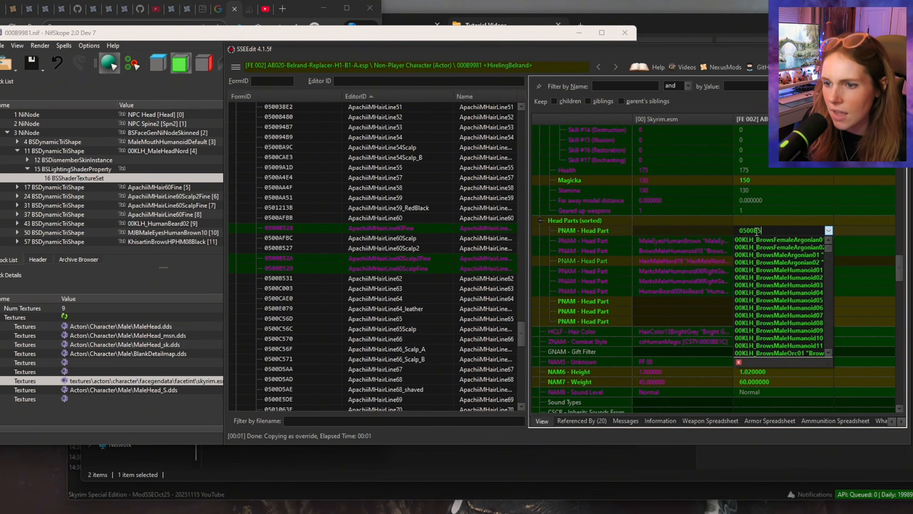
pyautogui.write('2')
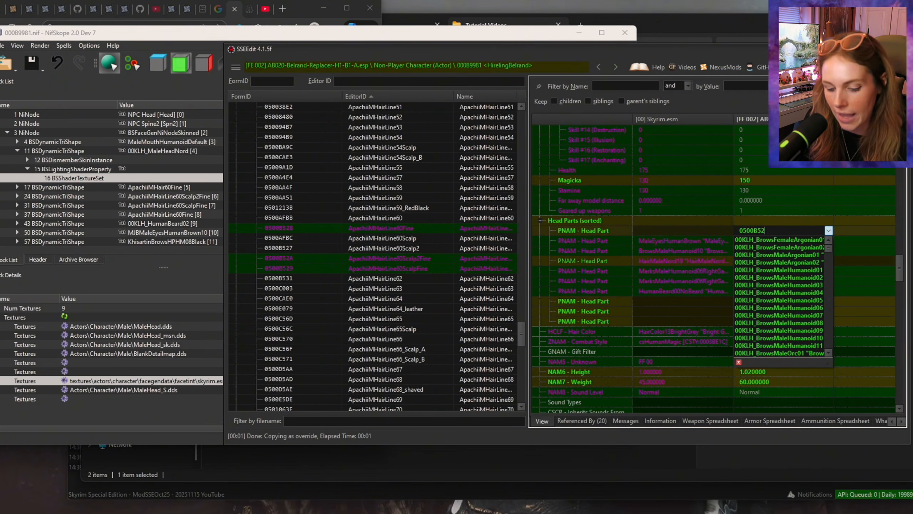
pyautogui.write('A')
pyautogui.press('Return')
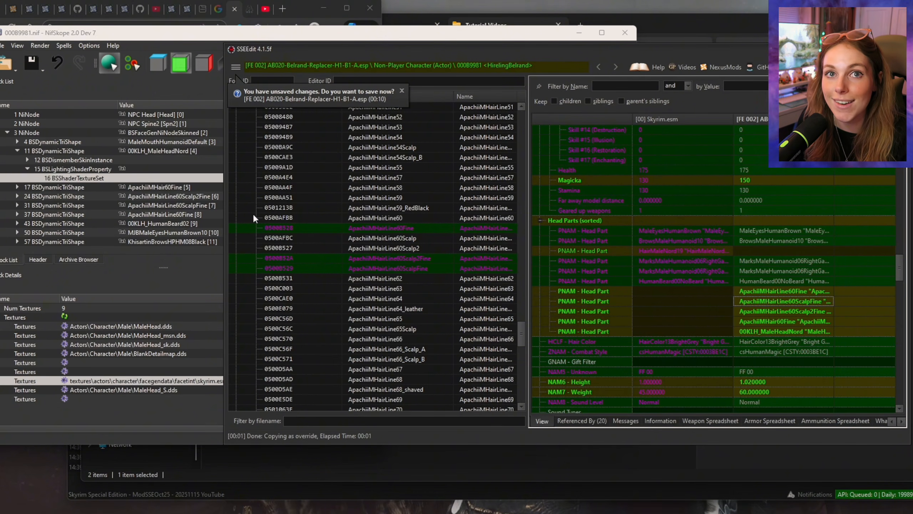
# Step: Switch the side window to the Belrand Replacer spreadsheet and expand the Head Part group of High Poly Head.esm down to the beards
pyautogui.hotkey('alt', 'Tab')
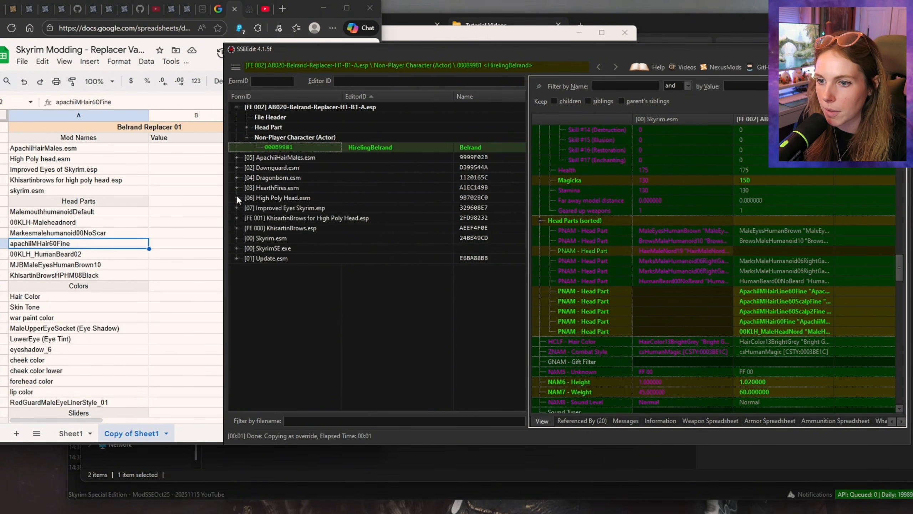
pyautogui.click(236, 198)
pyautogui.click(247, 217)
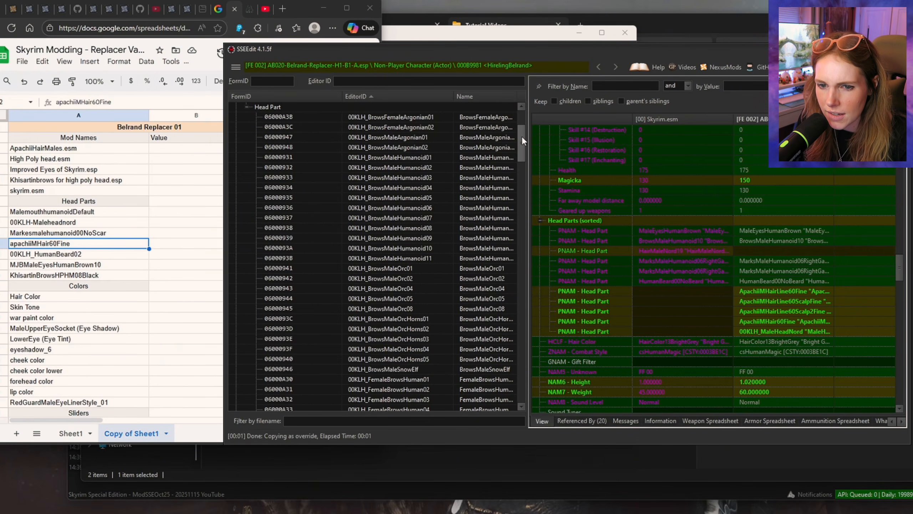
pyautogui.moveTo(523, 136); pyautogui.dragTo(522, 220)
# Step: Copy 00KLH_HumanBeard02 as an override into AB020-Belrand-Replacer-H1-B1-A.esp
pyautogui.click(353, 157)
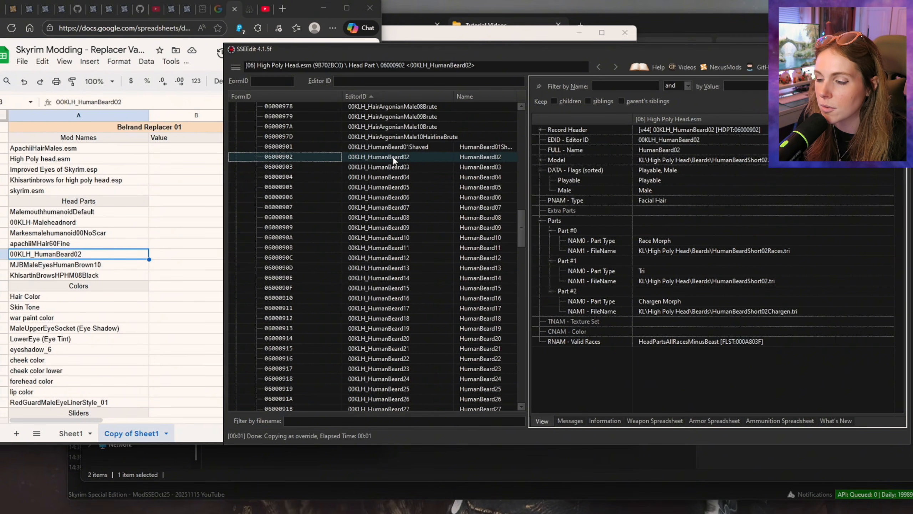
pyautogui.rightClick(393, 157)
pyautogui.click(438, 413)
pyautogui.click(368, 154)
pyautogui.click(717, 394)
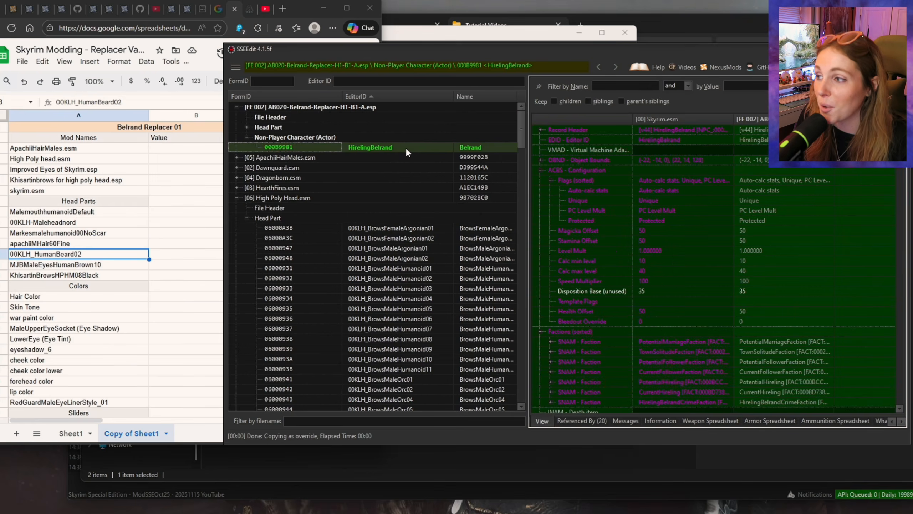
# Step: In HirelingBelrand's head parts, replace HumanBeard00NoBeard with 00KLH_HumanBeard02 using FormID 06000902
pyautogui.moveTo(903, 177); pyautogui.dragTo(911, 271)
pyautogui.click(792, 241)
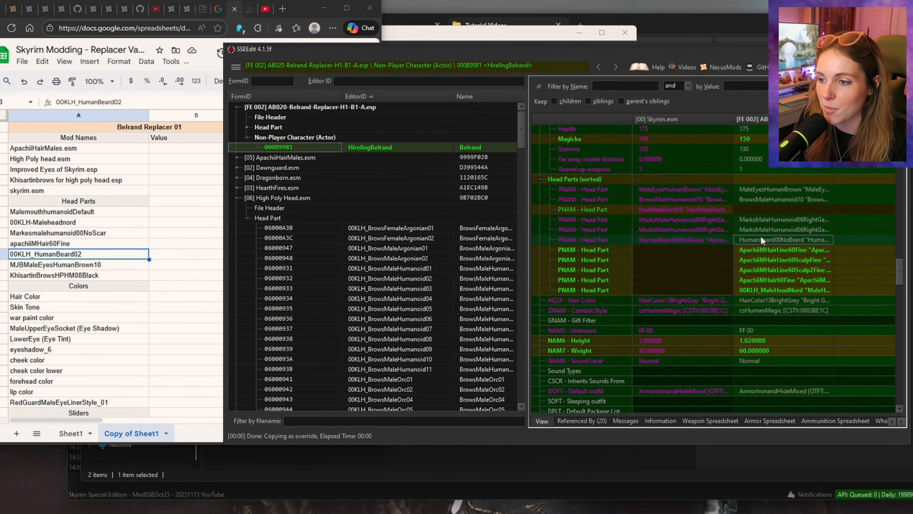
pyautogui.moveTo(518, 132); pyautogui.dragTo(521, 221)
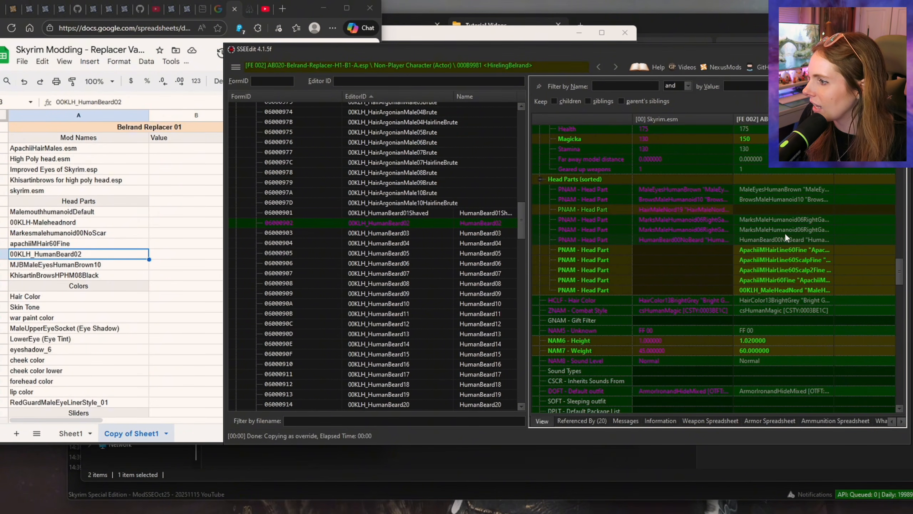
pyautogui.click(765, 240)
pyautogui.doubleClick(755, 237)
pyautogui.write('06000902')
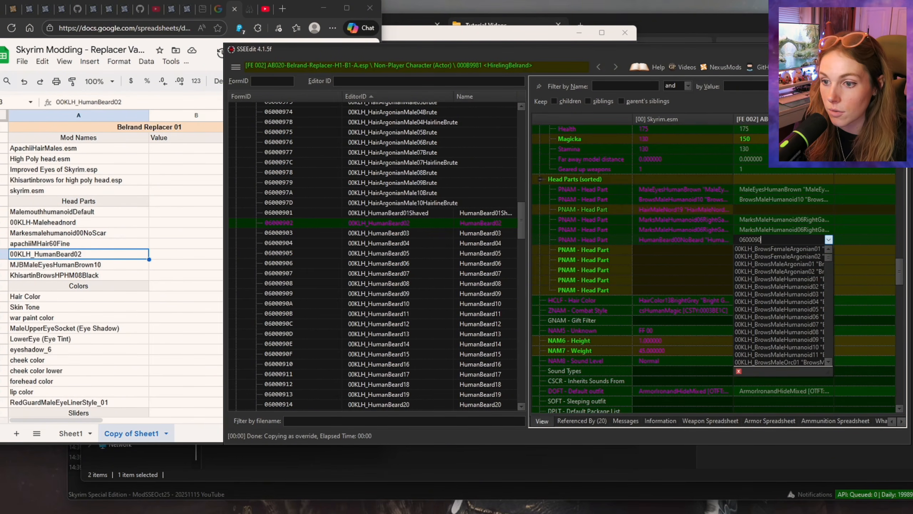
pyautogui.press('Return')
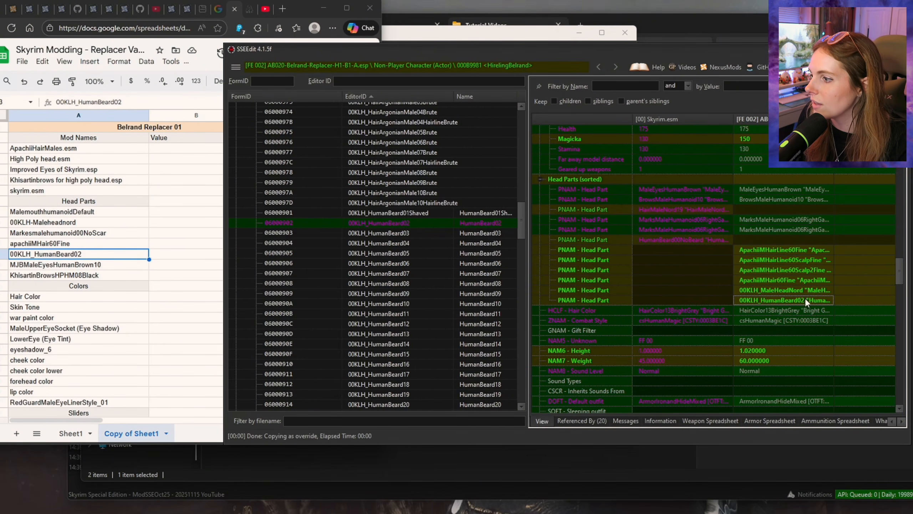
# Step: Select MJBMaleEyesHumanBrown10 in the spreadsheet, collapse High Poly Head.esm and expand the Head Part group of Improved Eyes Skyrim.esp
pyautogui.click(137, 267)
pyautogui.moveTo(521, 229); pyautogui.dragTo(534, 115)
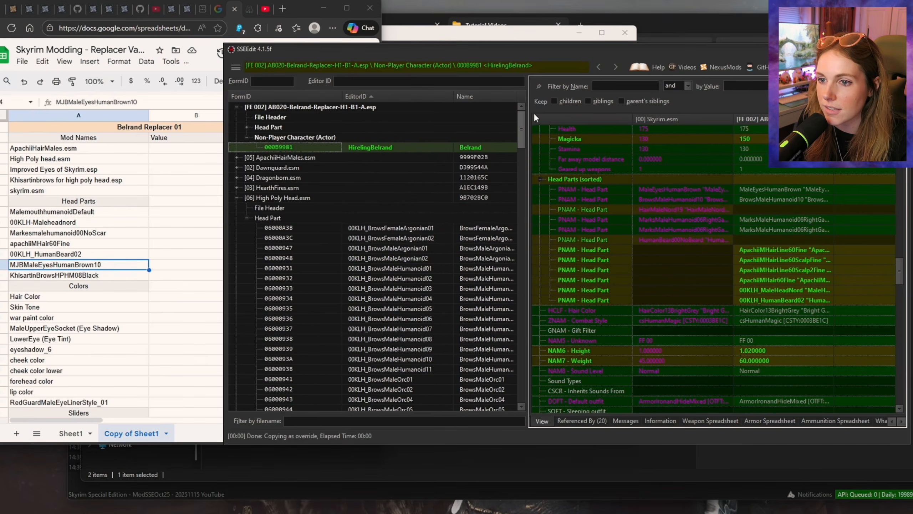
pyautogui.click(237, 198)
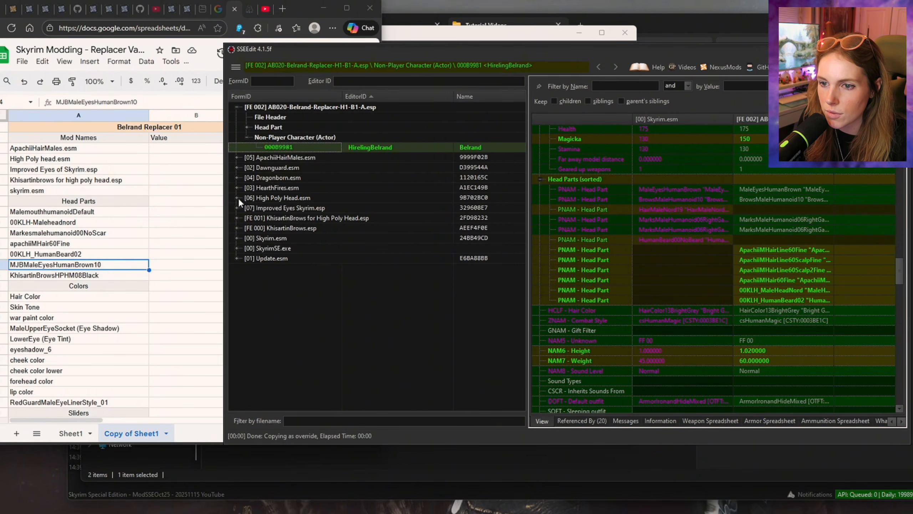
pyautogui.click(237, 207)
pyautogui.click(247, 238)
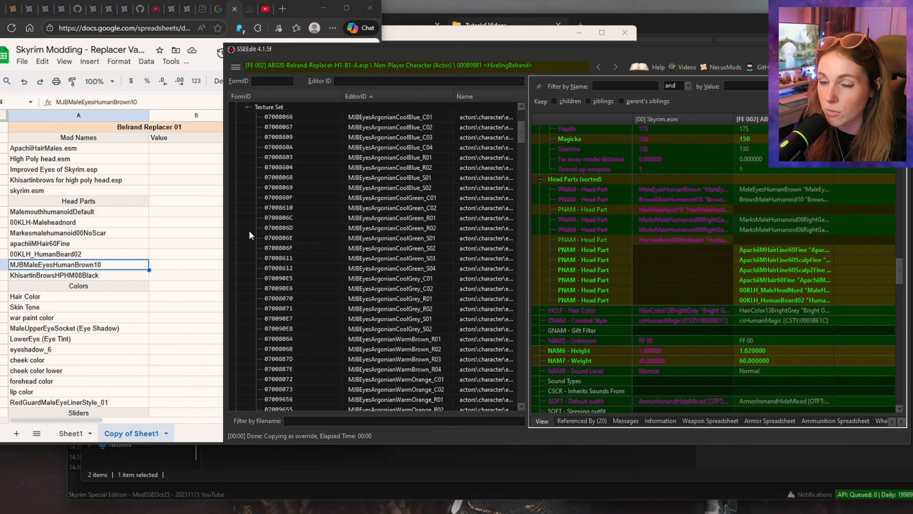
pyautogui.scroll(3, 252, 162)
pyautogui.click(246, 167)
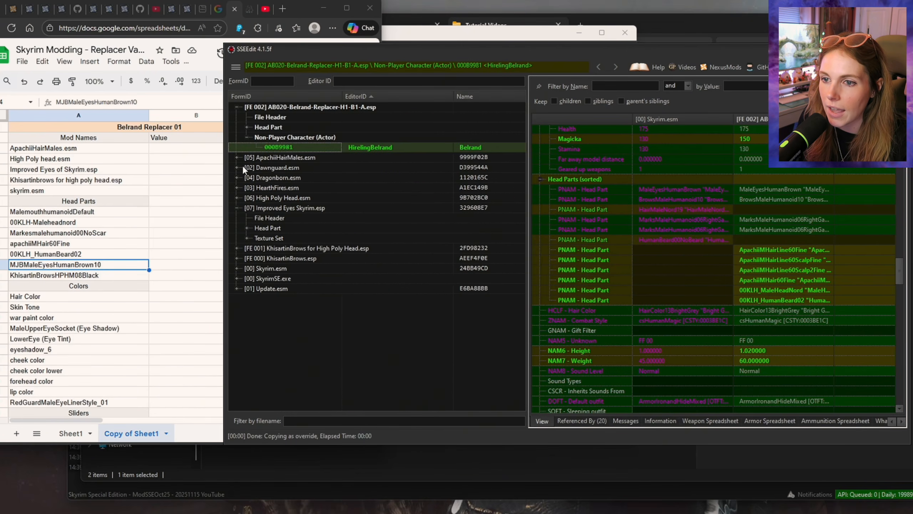
pyautogui.click(246, 223)
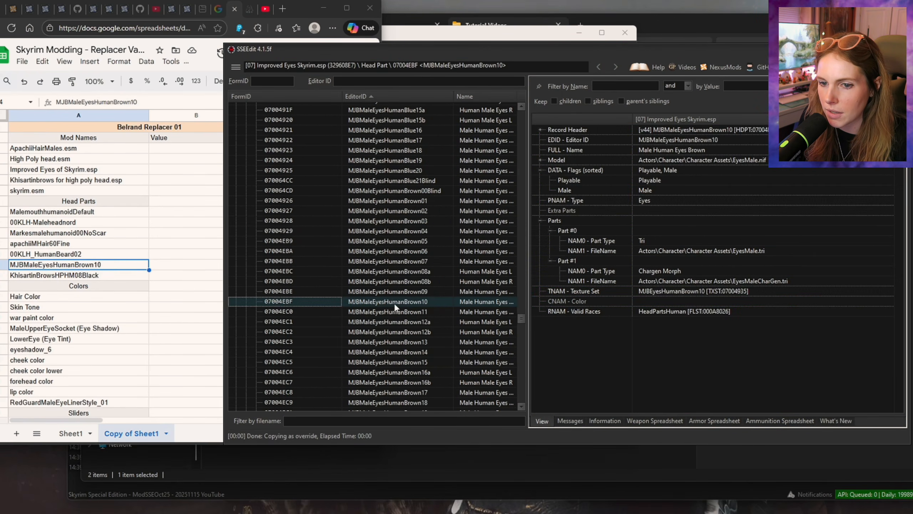
# Step: Copy MJBMaleEyesHumanBrown10 as an override into AB020-Belrand-Replacer-H1-B1-A.esp, accepting Improved Eyes Skyrim.esp as a master
pyautogui.rightClick(414, 301)
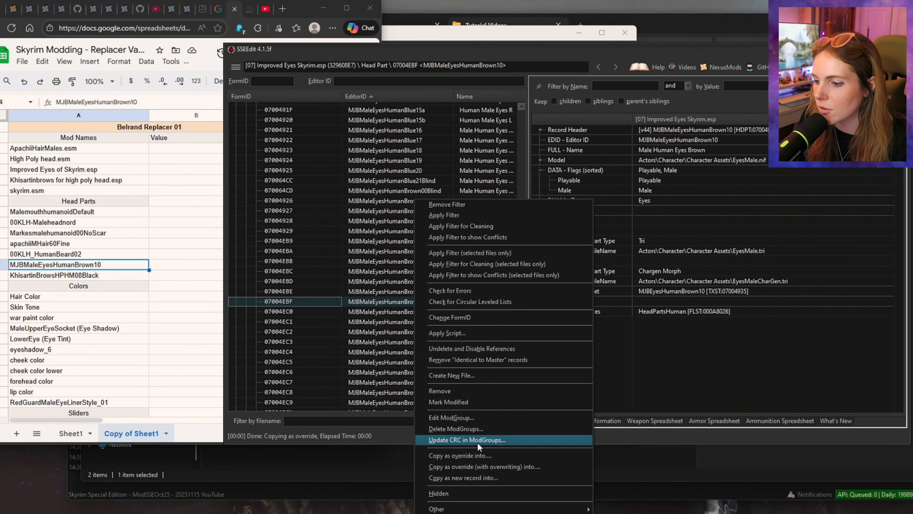
pyautogui.click(477, 454)
pyautogui.click(368, 146)
pyautogui.click(718, 395)
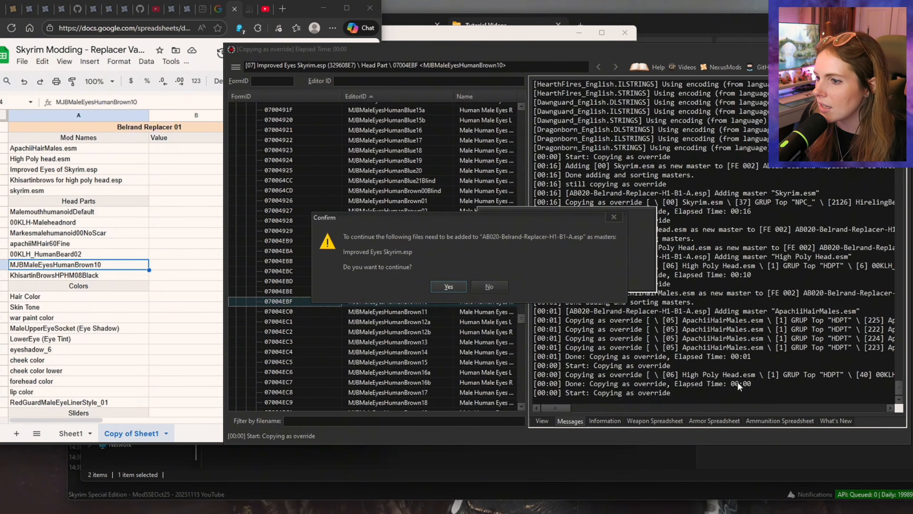
pyautogui.click(448, 287)
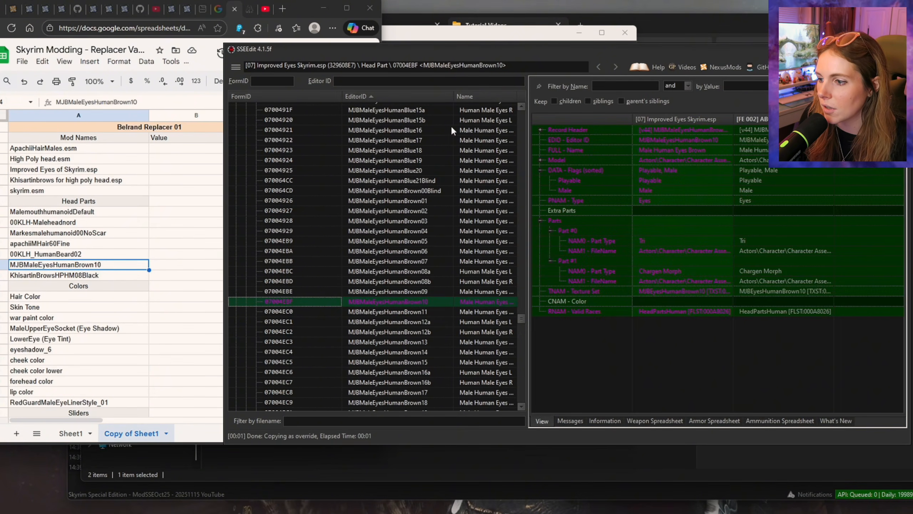
# Step: In HirelingBelrand's head parts, replace MaleEyesHumanBrown with MJBMaleEyesHumanBrown10 using FormID 07004EBF
pyautogui.moveTo(520, 318)
pyautogui.mouseDown()
pyautogui.moveTo(517, 114)
pyautogui.moveTo(529, 326)
pyautogui.moveTo(530, 315)
pyautogui.mouseUp()
pyautogui.click(381, 146)
pyautogui.scroll(-15, 769, 245)
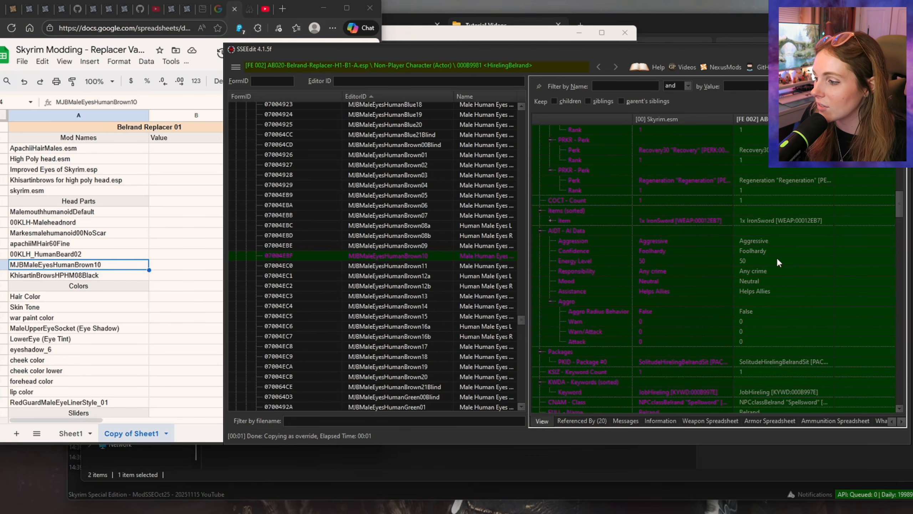
pyautogui.scroll(-10, 778, 256)
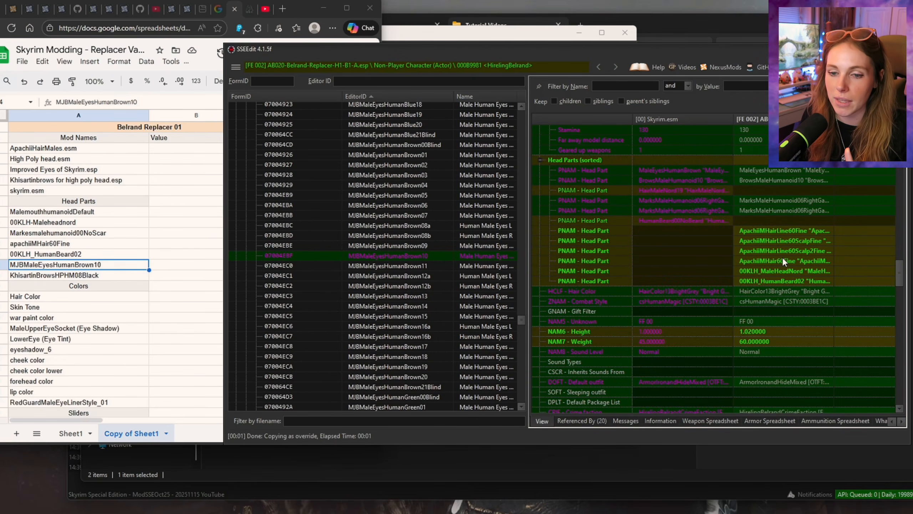
pyautogui.doubleClick(777, 170)
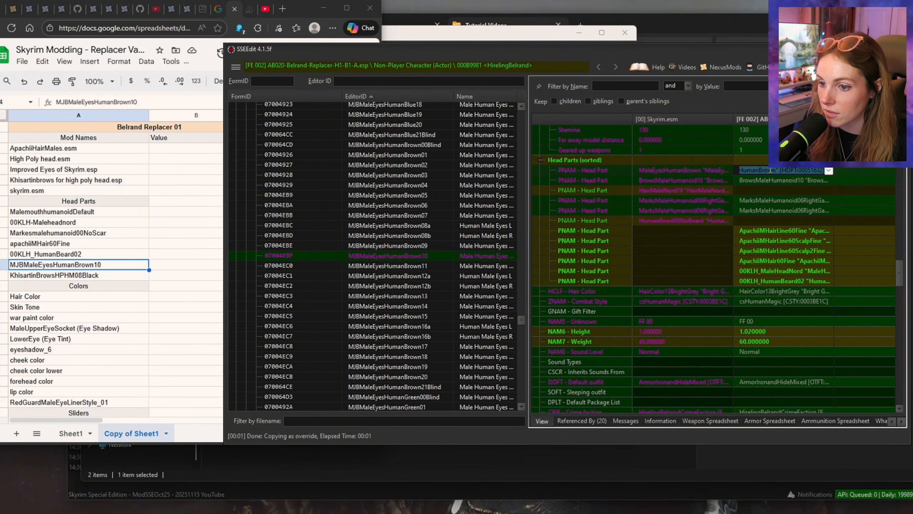
pyautogui.write('07004')
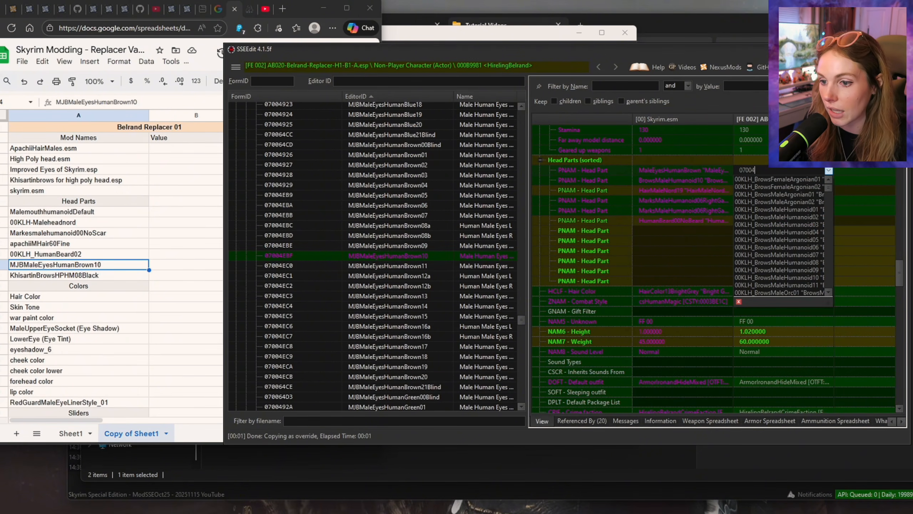
pyautogui.write('EBF')
pyautogui.press('Return')
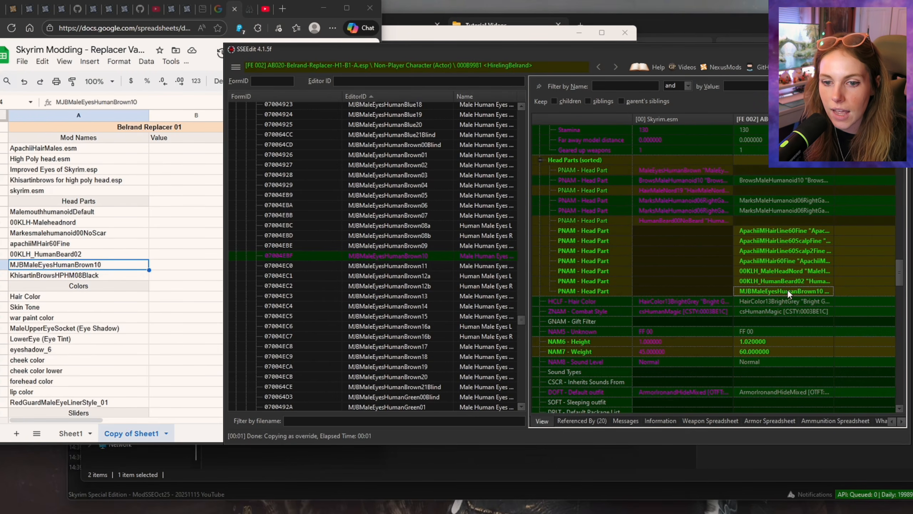
# Step: Select KhisartinBrowsHPHM08Black in the spreadsheet and replace HirelingBelrand's BrowsMaleHumanoid10 head part with it using FormID FE001849
pyautogui.click(118, 277)
pyautogui.click(475, 52)
pyautogui.moveTo(521, 319); pyautogui.dragTo(520, 109)
pyautogui.doubleClick(763, 211)
pyautogui.write('F')
pyautogui.write('E00')
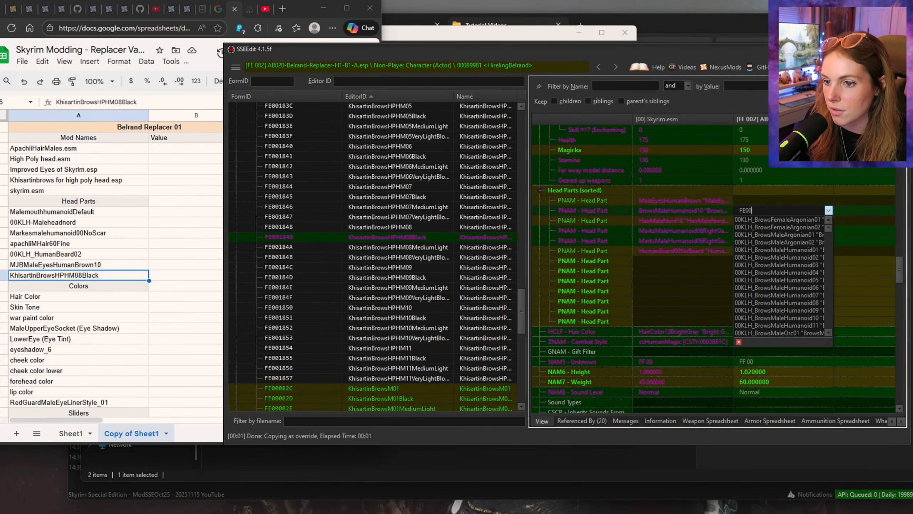
pyautogui.write('184')
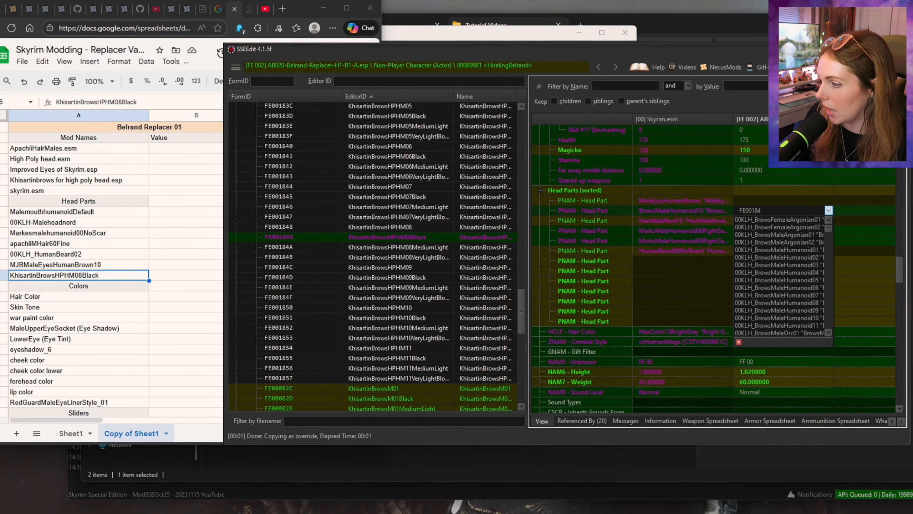
pyautogui.write('9')
pyautogui.press('Return')
# Step: Remove both MarksMaleHumanoid06 head part entries from HirelingBelrand in the replacer plugin
pyautogui.click(754, 230)
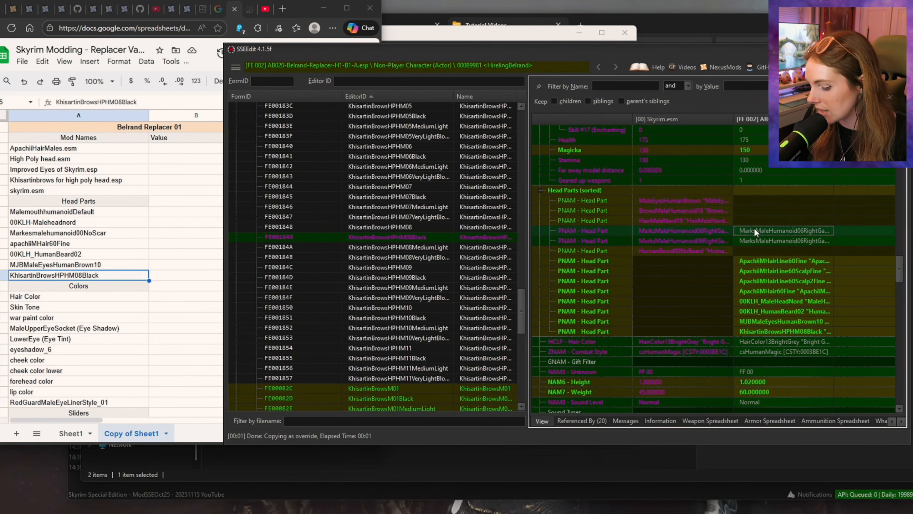
pyautogui.press('Delete')
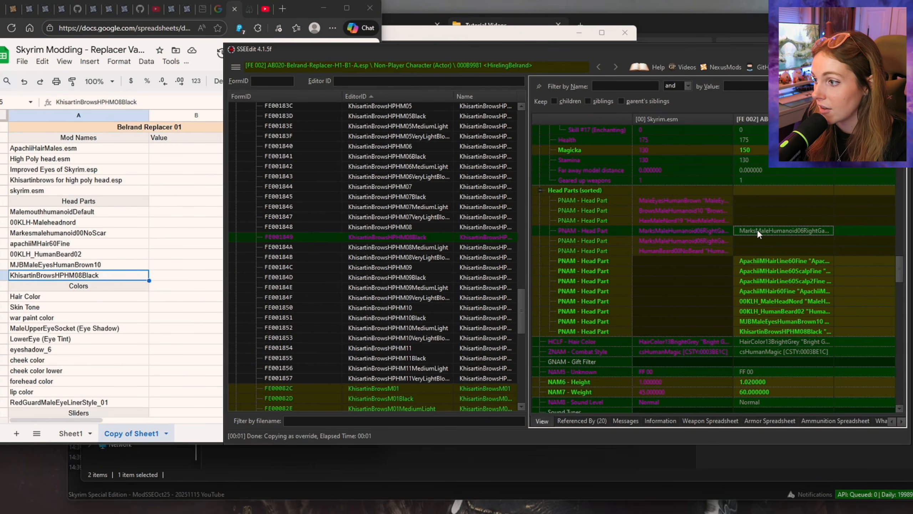
pyautogui.press('Delete')
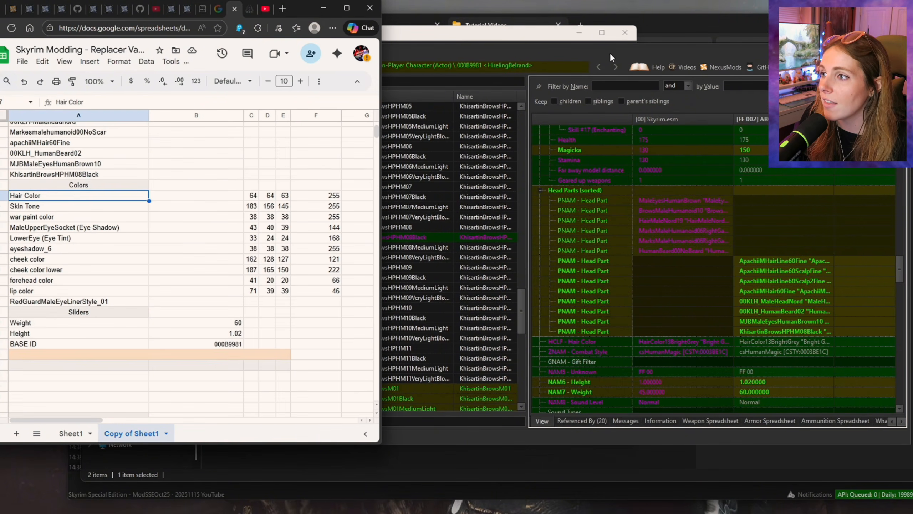
# Step: Save AB020-Belrand-Replacer-H1-B1-A.esp and collapse KhisartinBrows for High Poly Head.esp in the plugin tree
pyautogui.click(574, 53)
pyautogui.click(236, 67)
pyautogui.click(244, 91)
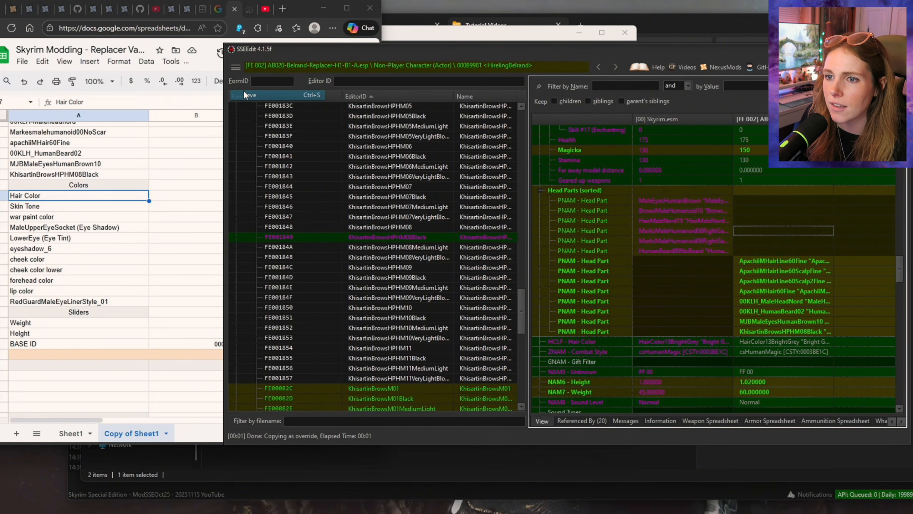
pyautogui.moveTo(523, 318); pyautogui.dragTo(430, 145)
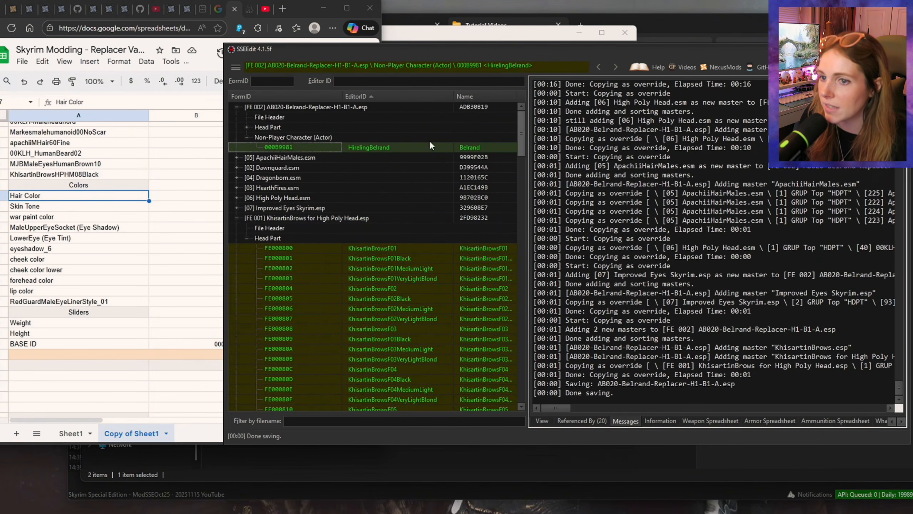
pyautogui.click(237, 218)
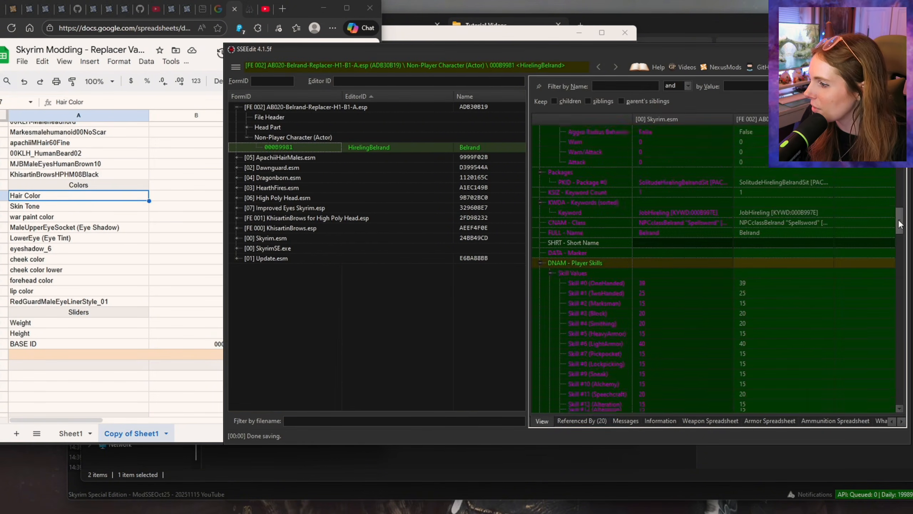
# Step: Remove the HCLF - Hair Color entry from the replacer plugin's HirelingBelrand record
pyautogui.scroll(-5, 893, 251)
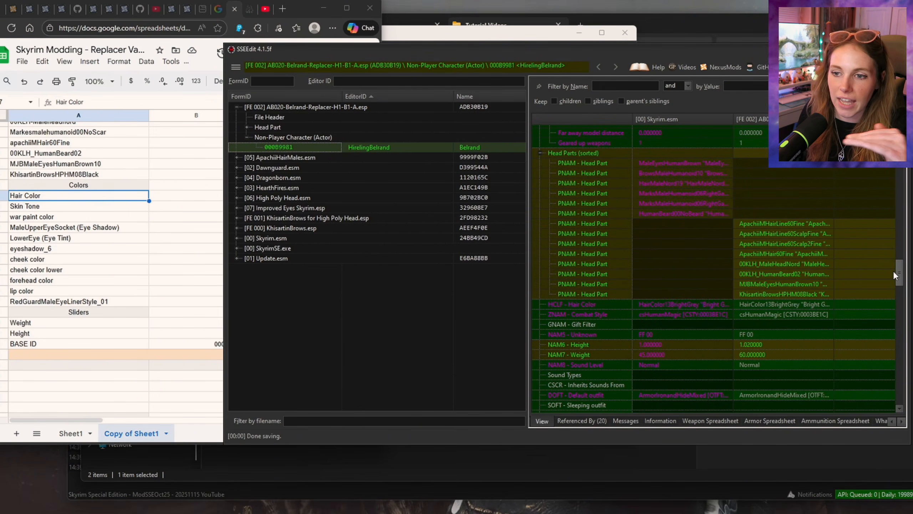
pyautogui.scroll(-1, 893, 270)
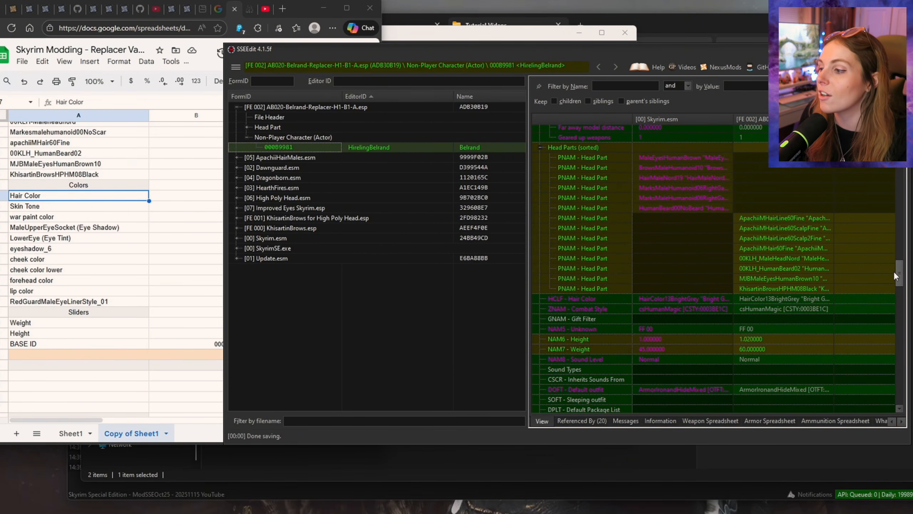
pyautogui.scroll(-1, 894, 272)
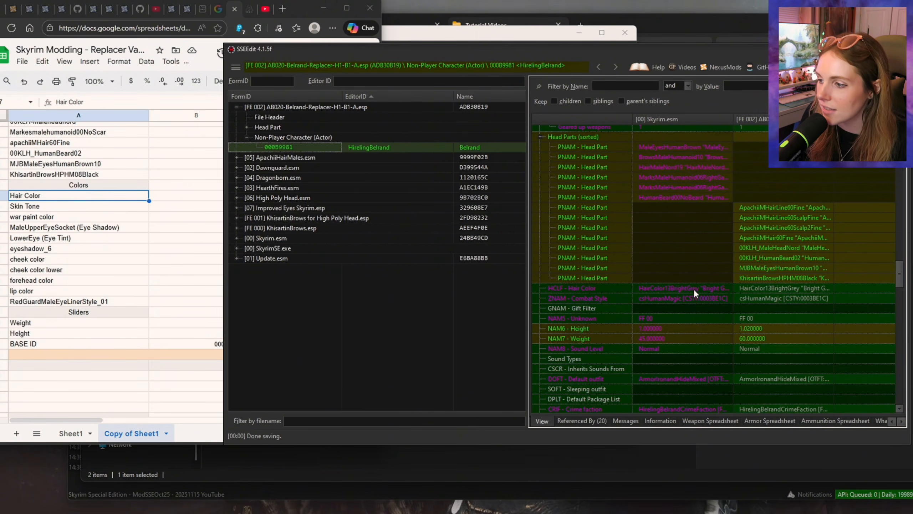
pyautogui.click(755, 289)
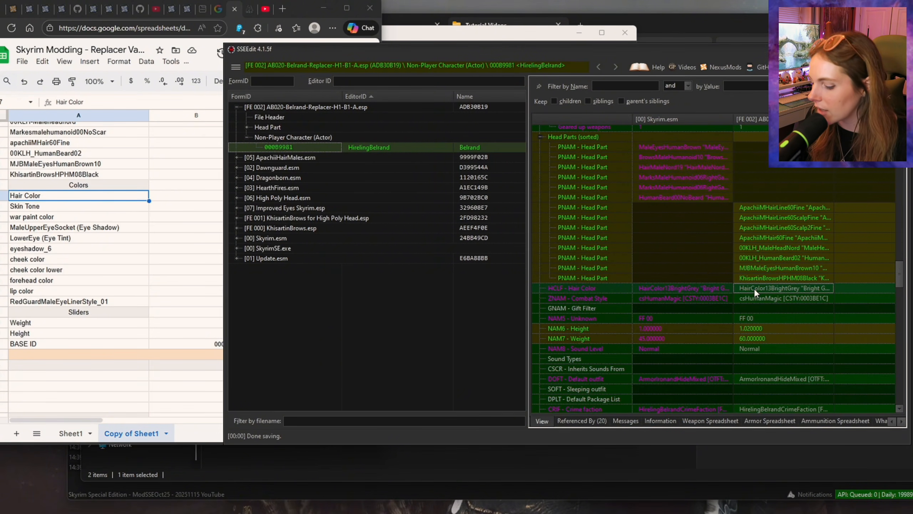
pyautogui.press('Delete')
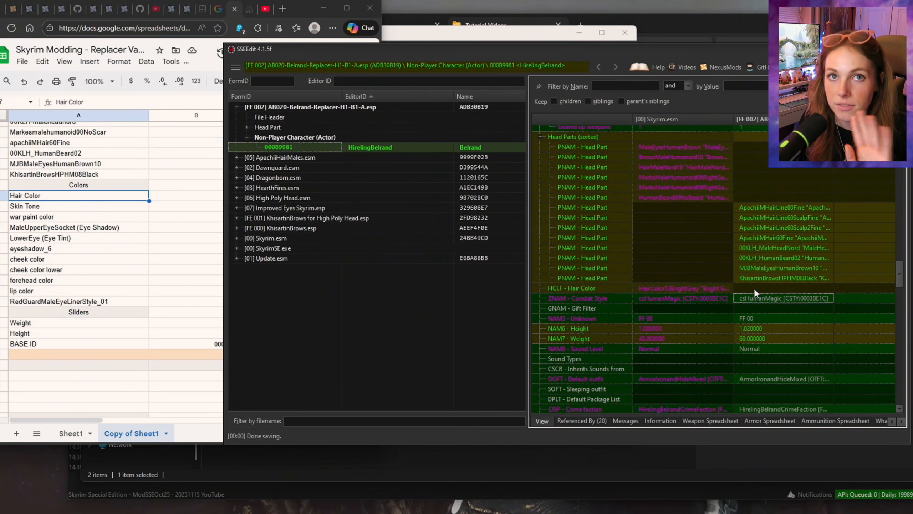
# Step: Expand the QNAM - Texture lighting and Skin Tone tint color values and compare them with the spreadsheet's Skin Tone RGB
pyautogui.moveTo(900, 272); pyautogui.dragTo(901, 280)
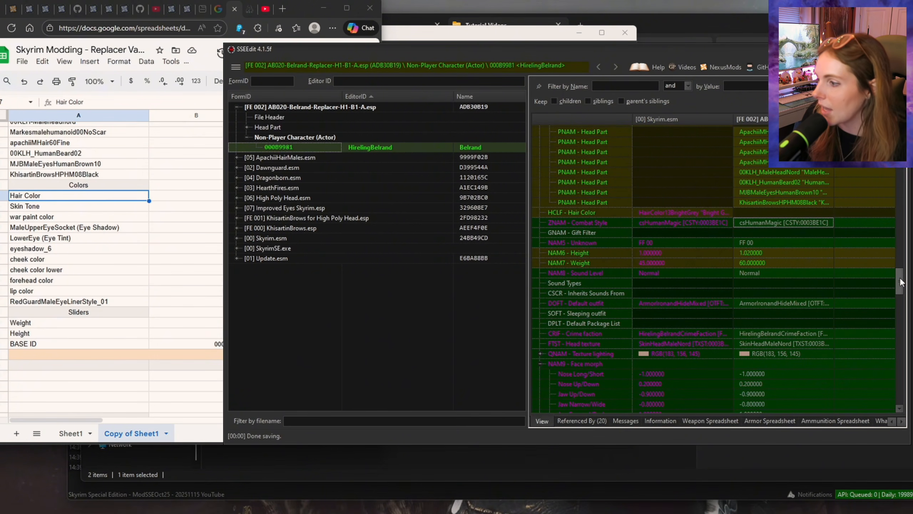
pyautogui.moveTo(902, 282); pyautogui.dragTo(902, 290)
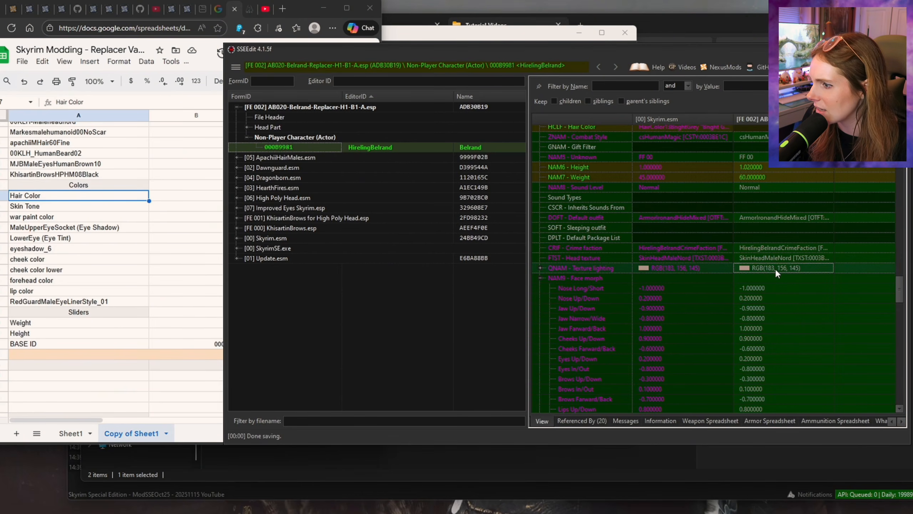
pyautogui.doubleClick(559, 271)
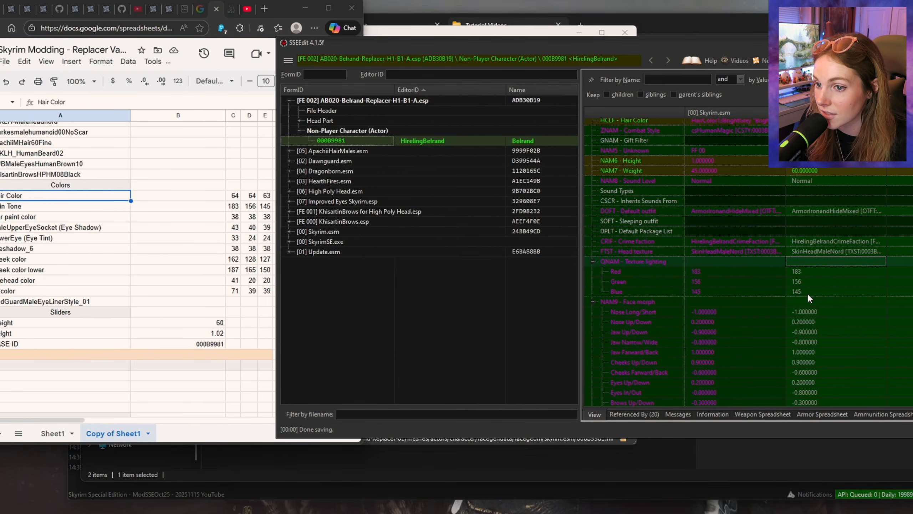
pyautogui.scroll(-10, 833, 286)
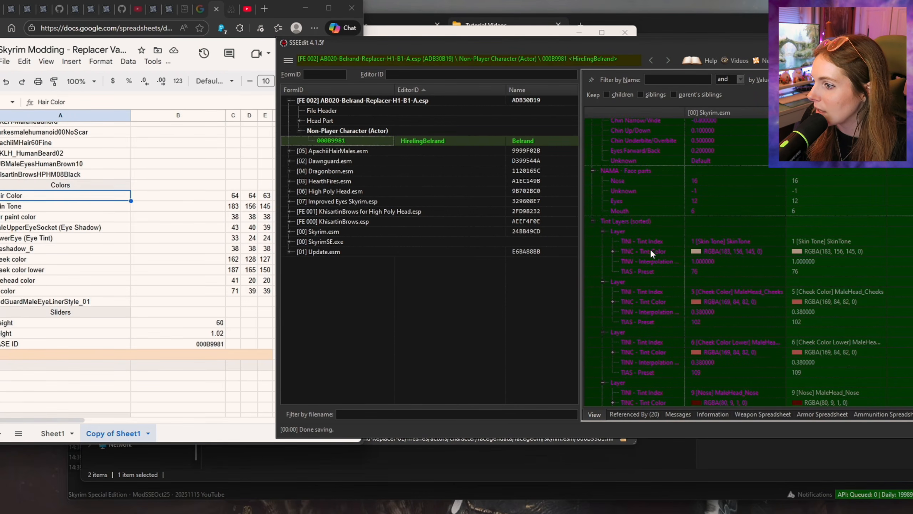
pyautogui.click(612, 251)
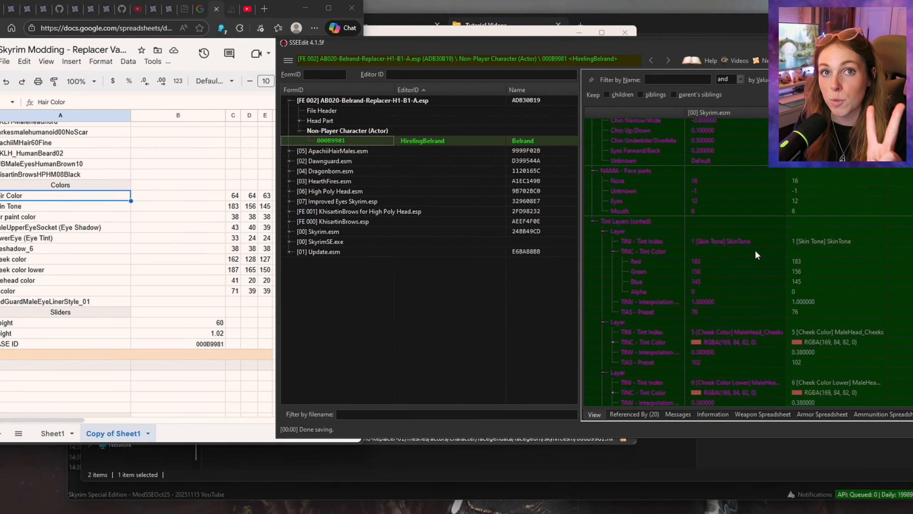
pyautogui.scroll(4, 794, 289)
pyautogui.scroll(5, 811, 291)
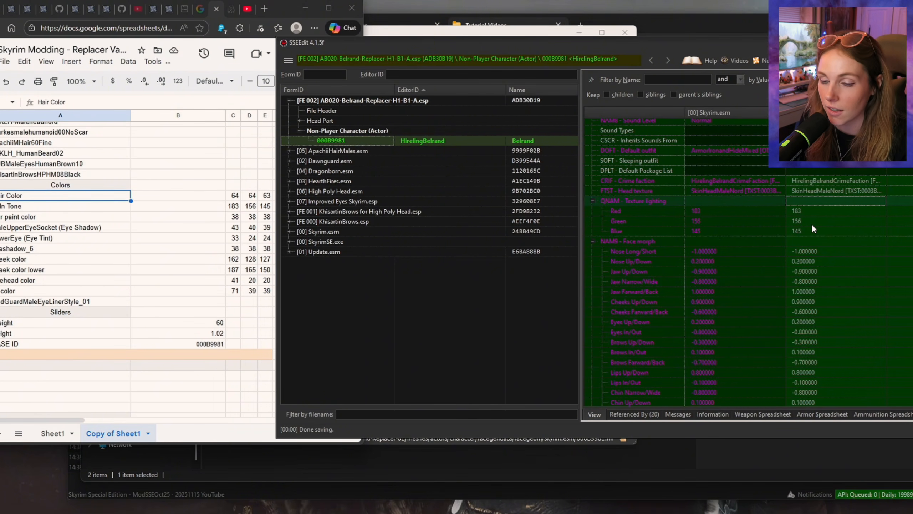
pyautogui.scroll(-10, 805, 261)
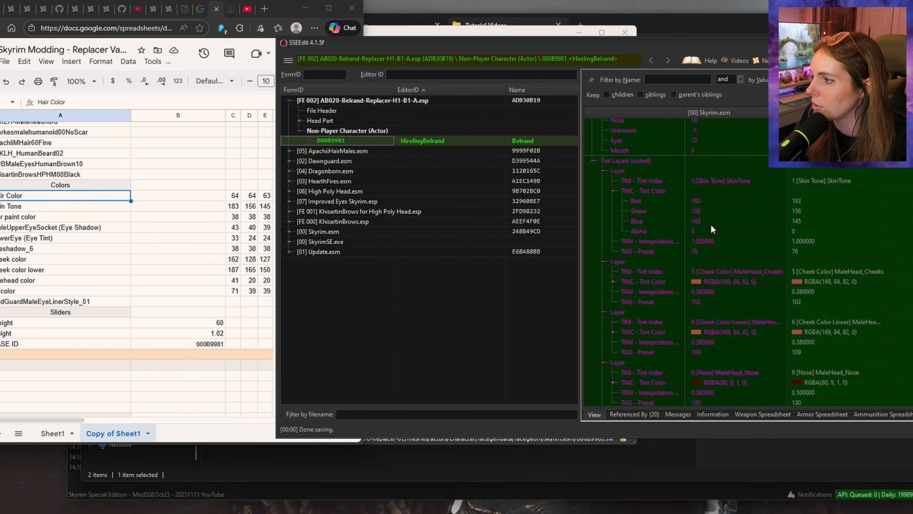
pyautogui.scroll(-1, 804, 238)
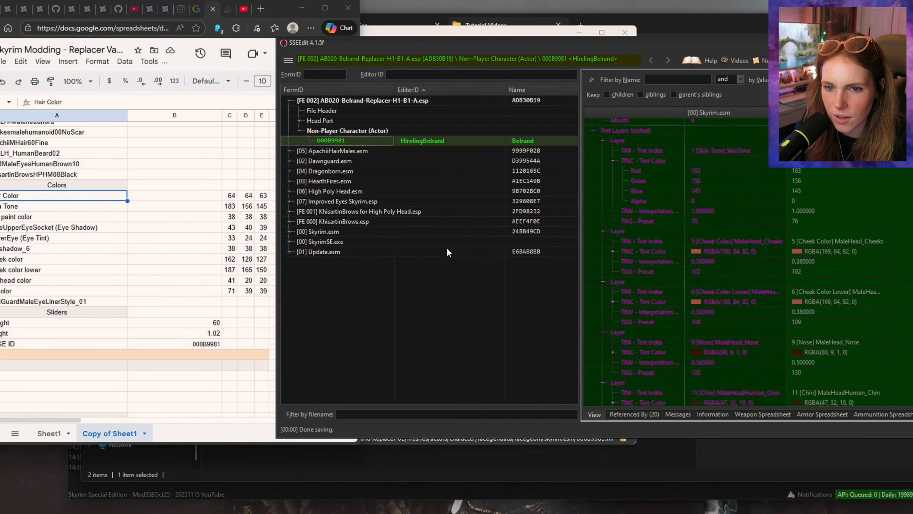
# Step: Set HirelingBelrand's Cheek Color tint layer to the spreadsheet's cheek color: red 162, green 128, blue 127, alpha 121
pyautogui.click(59, 261)
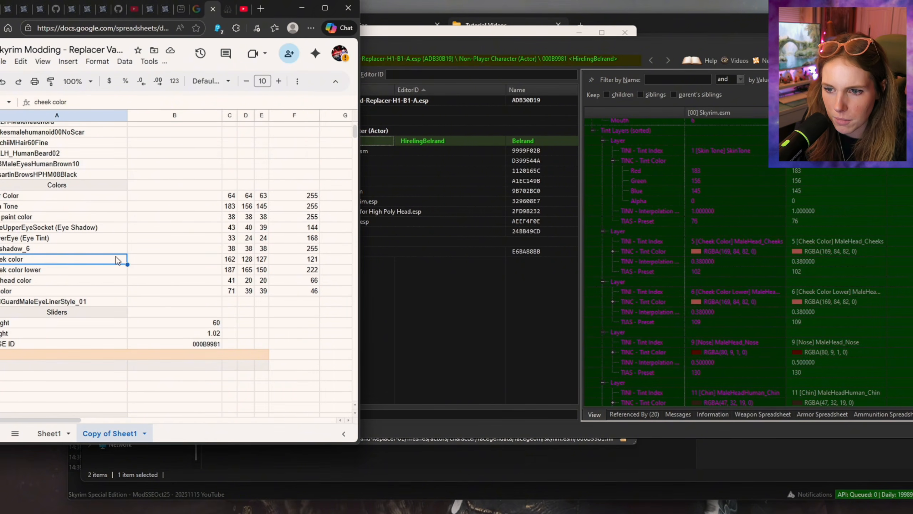
pyautogui.click(228, 263)
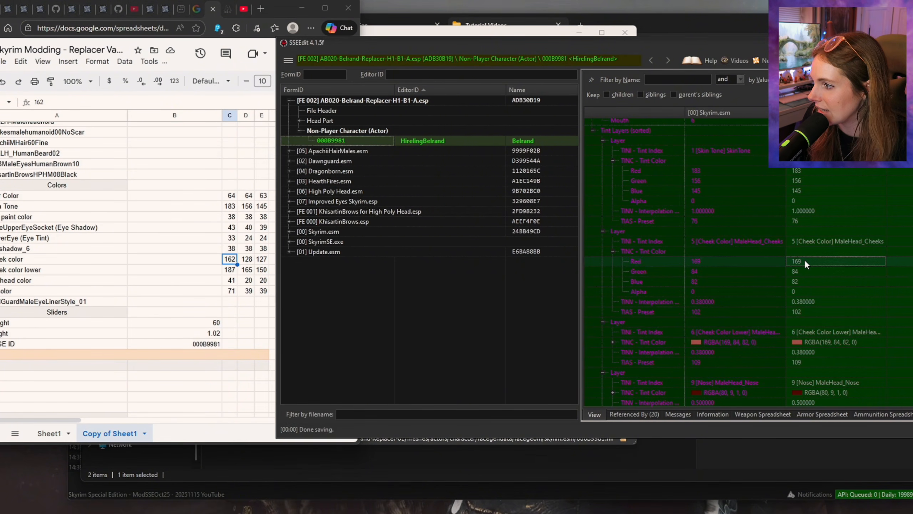
pyautogui.doubleClick(807, 261)
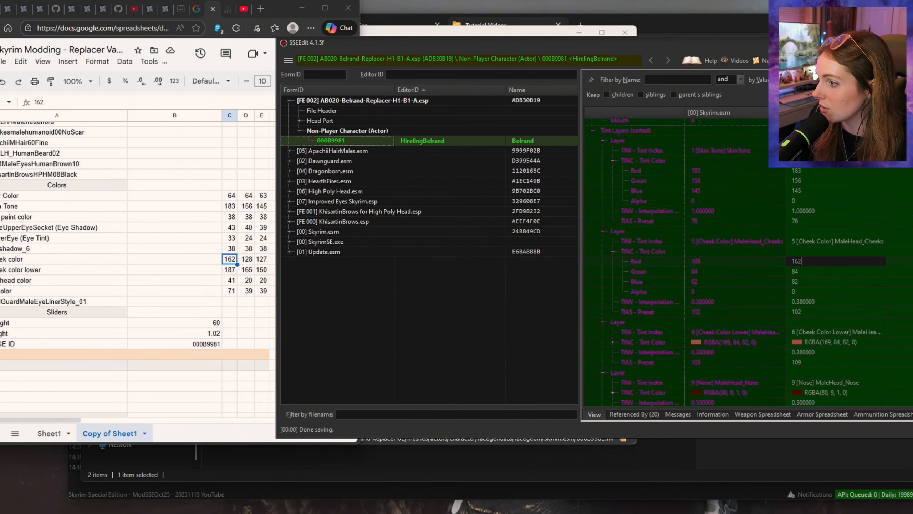
pyautogui.write('162')
pyautogui.press('Return')
pyautogui.doubleClick(805, 272)
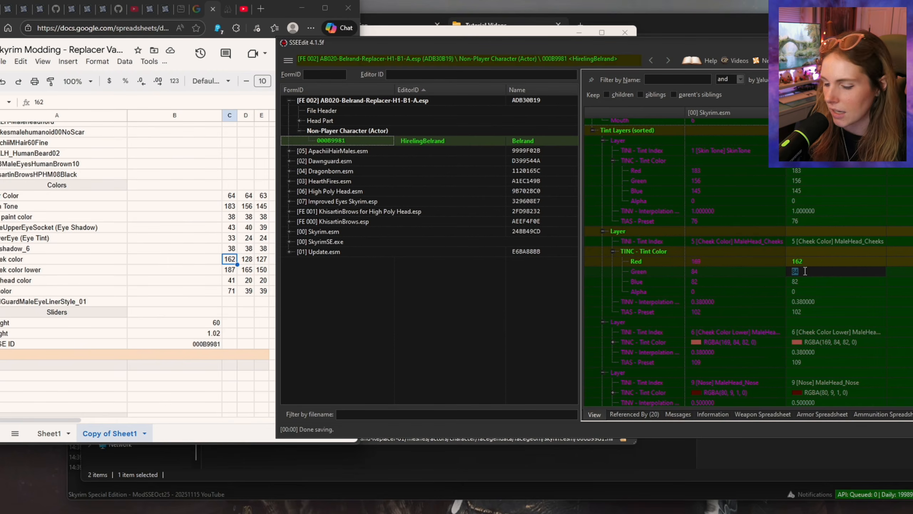
pyautogui.write('128')
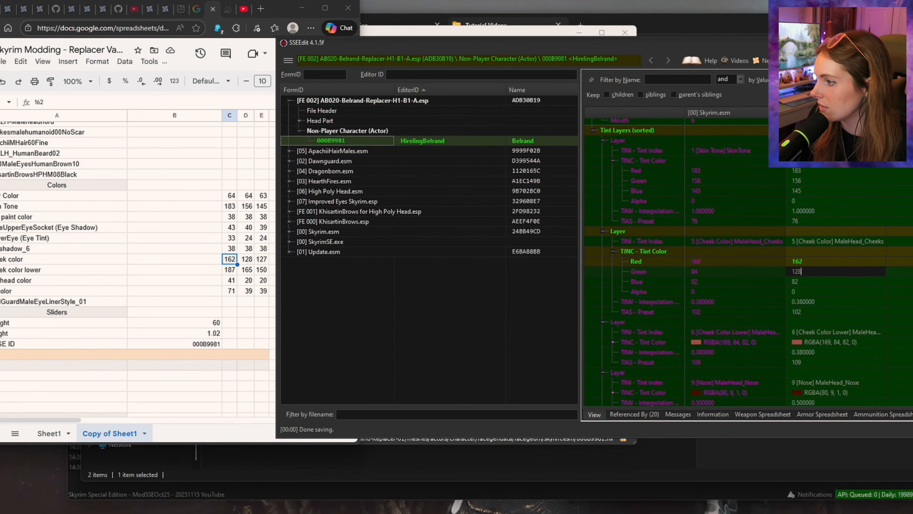
pyautogui.press('Return')
pyautogui.doubleClick(799, 282)
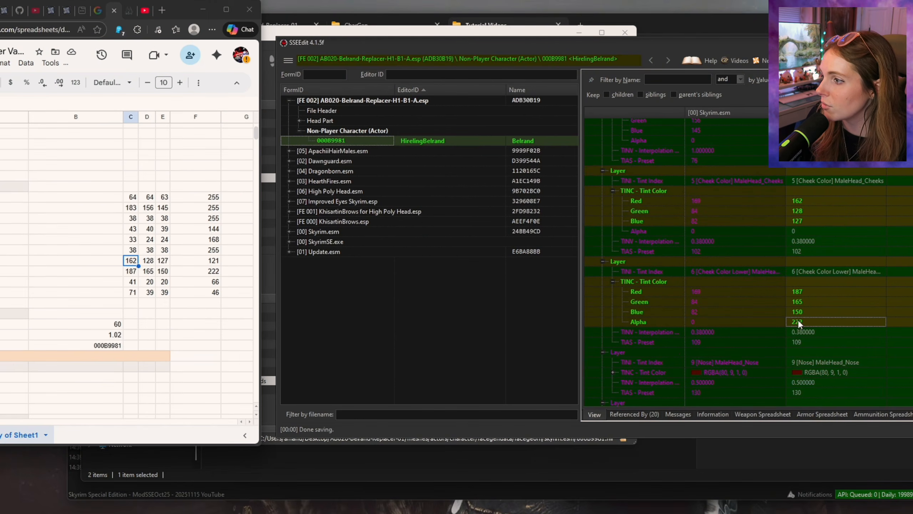
pyautogui.doubleClick(796, 231)
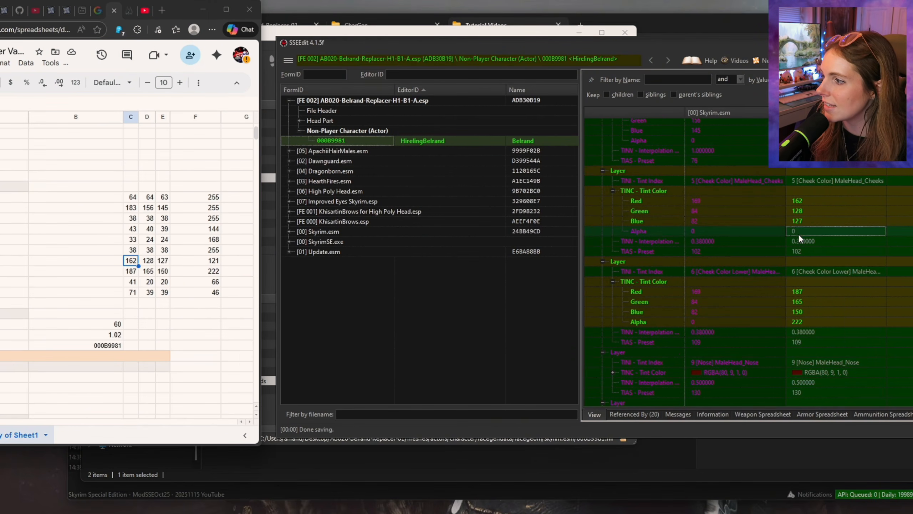
pyautogui.write('121')
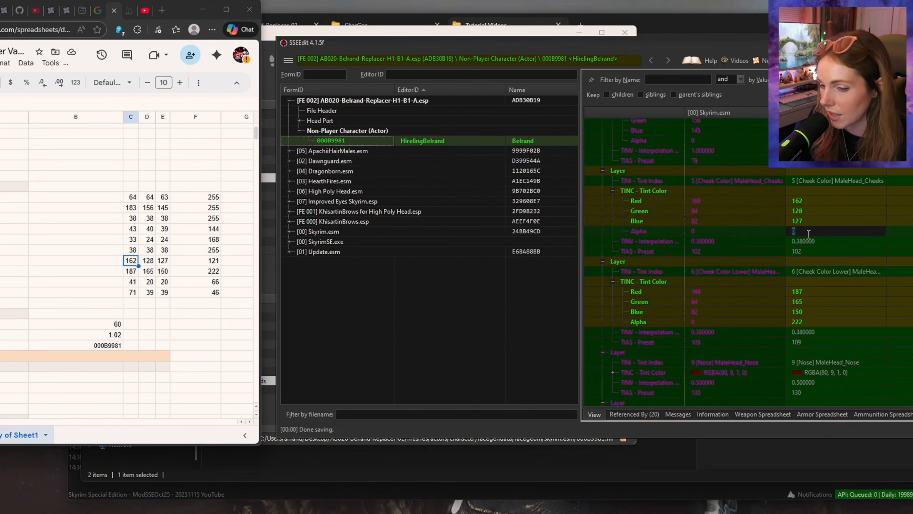
pyautogui.press('Return')
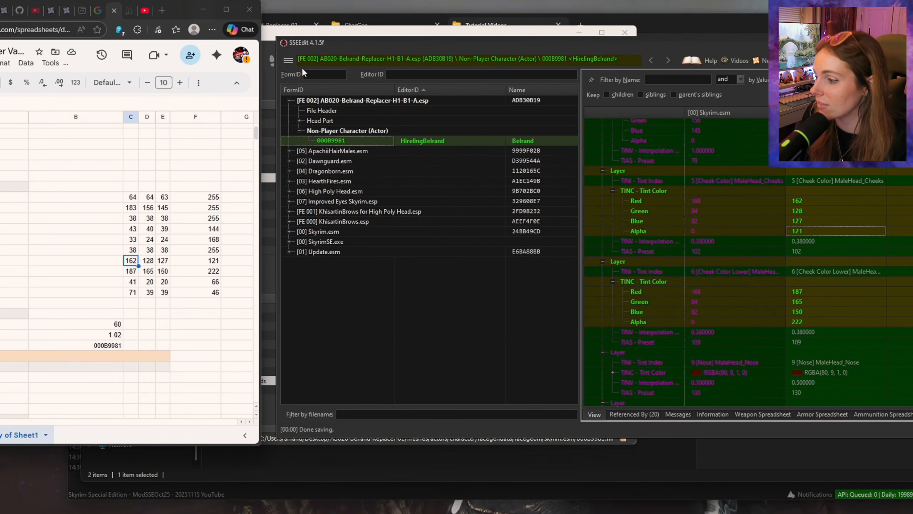
# Step: Add an EyeSocket Upper tint layer with red 43, green 40, blue 39, alpha 144, and zero the Nose and Chin layers' RGB values
pyautogui.scroll(-6, 853, 189)
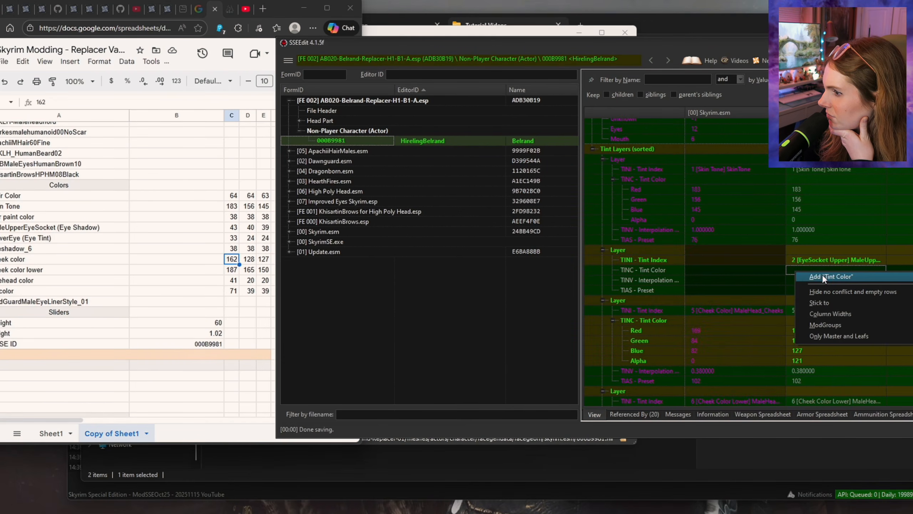
pyautogui.click(822, 276)
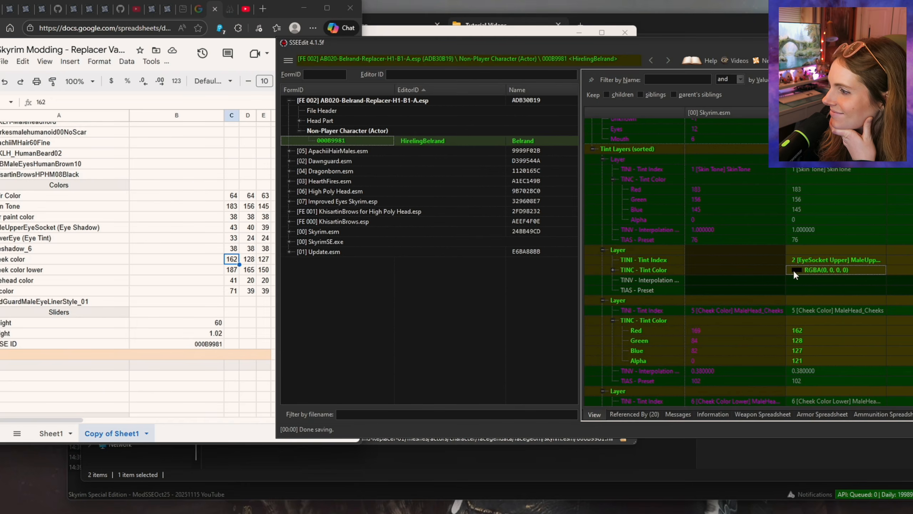
pyautogui.click(612, 270)
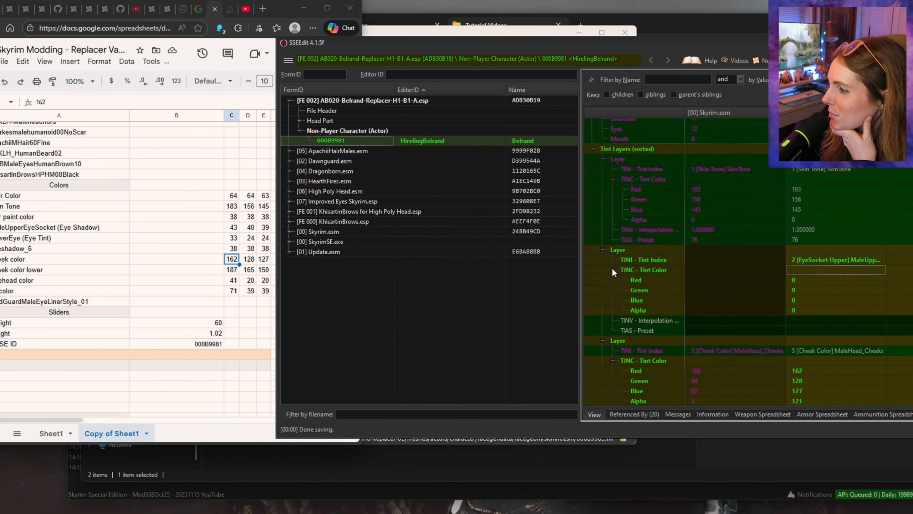
pyautogui.doubleClick(796, 280)
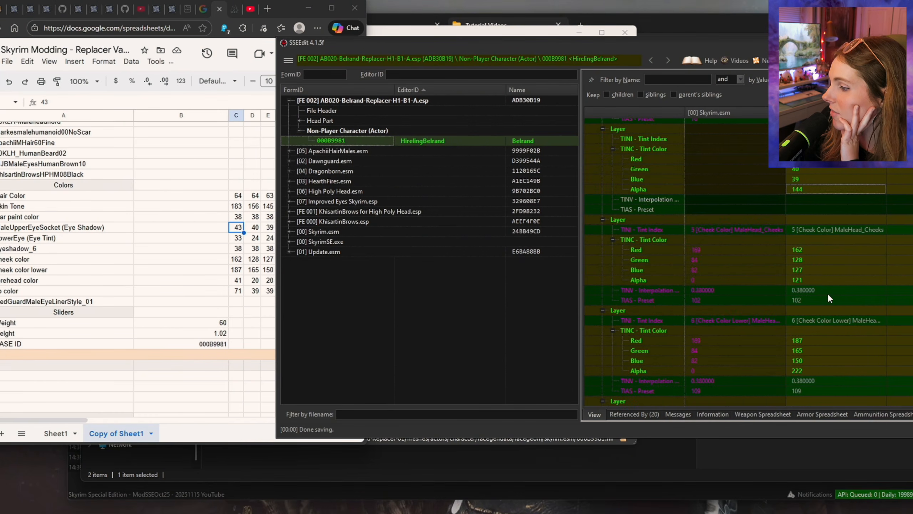
pyautogui.scroll(-6, 820, 270)
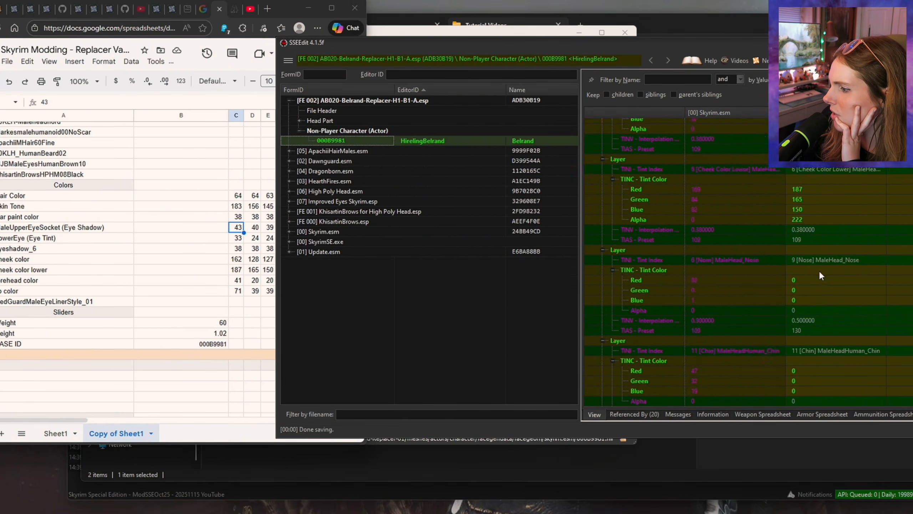
# Step: Add a Lip Color tint layer using MaleHeadNord_Lips, with red 41, green 20, blue 20 and alpha 46
pyautogui.scroll(10, 826, 254)
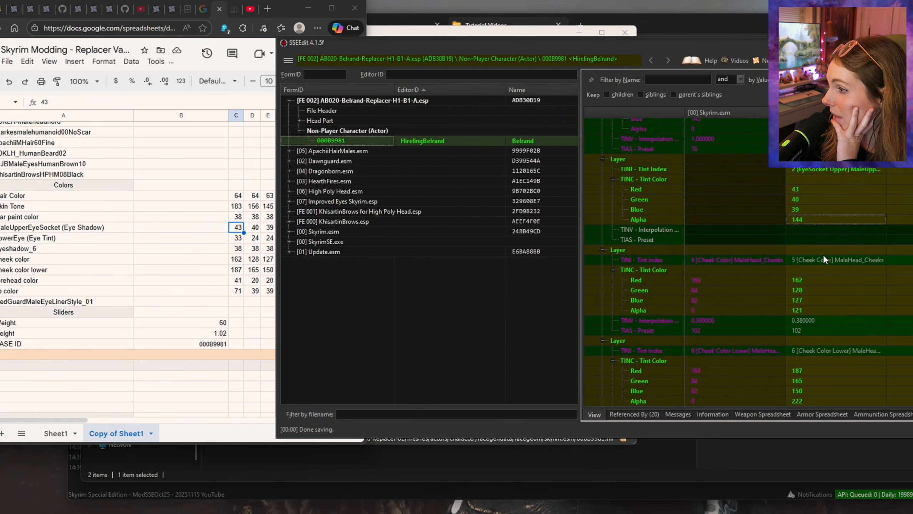
pyautogui.scroll(1, 733, 272)
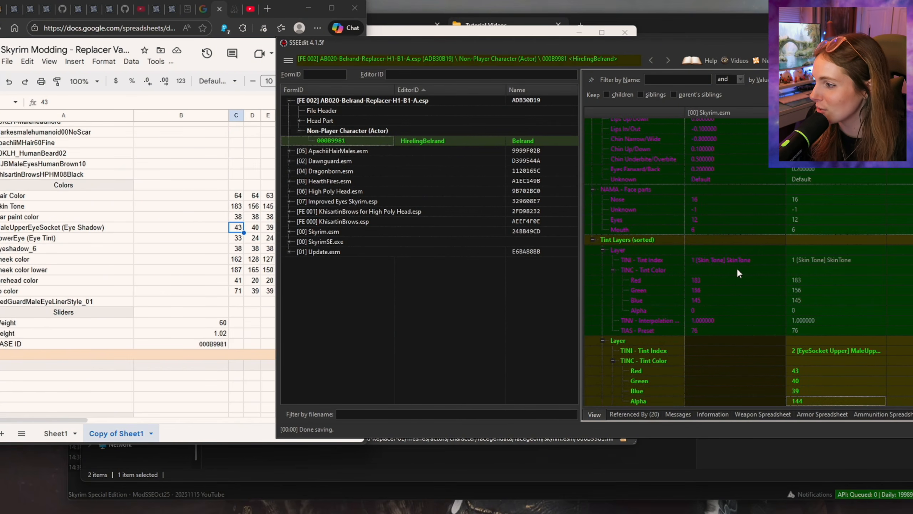
pyautogui.scroll(-2, 736, 267)
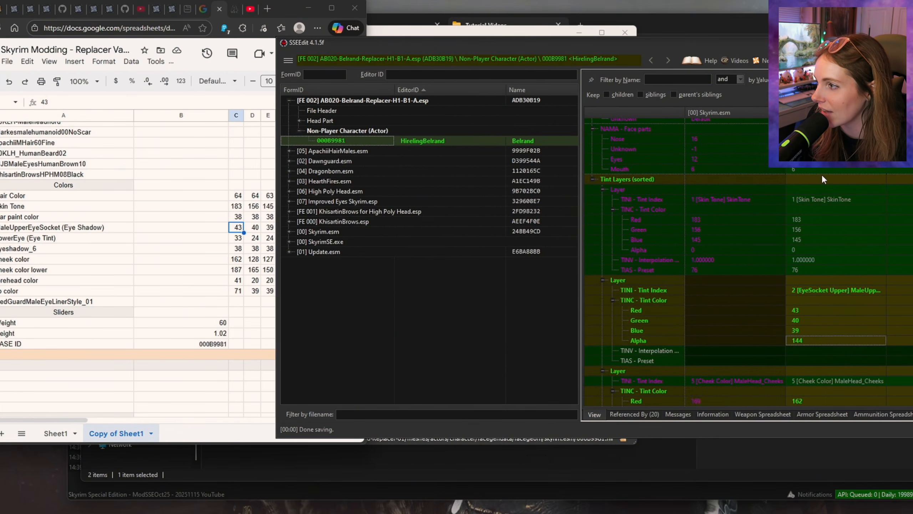
pyautogui.rightClick(810, 179)
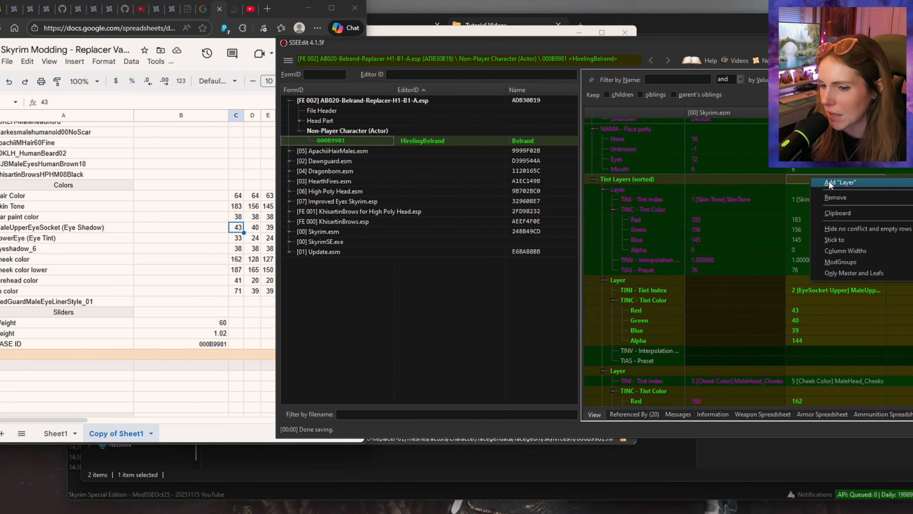
pyautogui.click(798, 176)
pyautogui.scroll(-10, 832, 262)
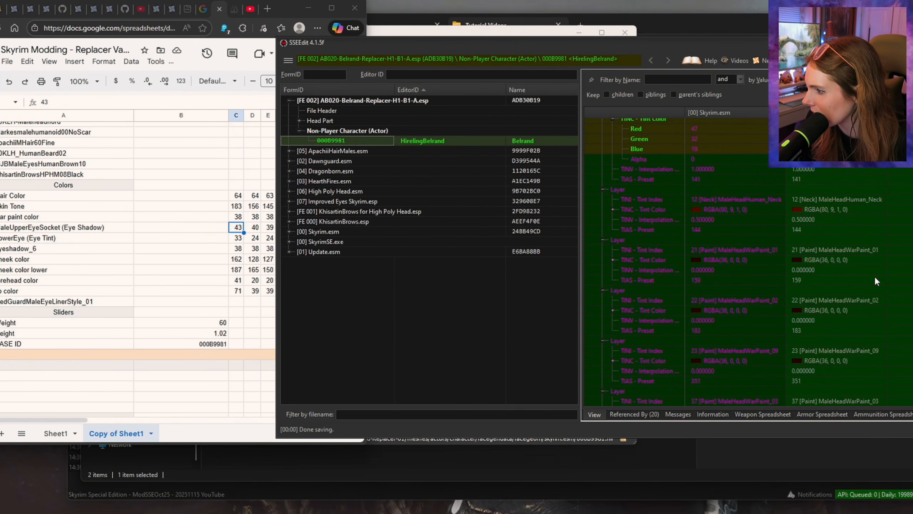
pyautogui.scroll(-8, 874, 275)
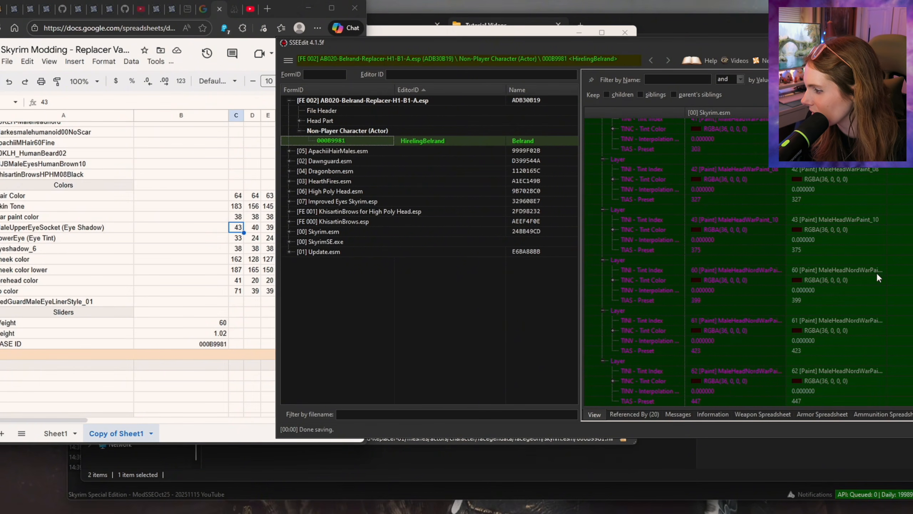
pyautogui.scroll(10, 876, 277)
pyautogui.scroll(5, 876, 271)
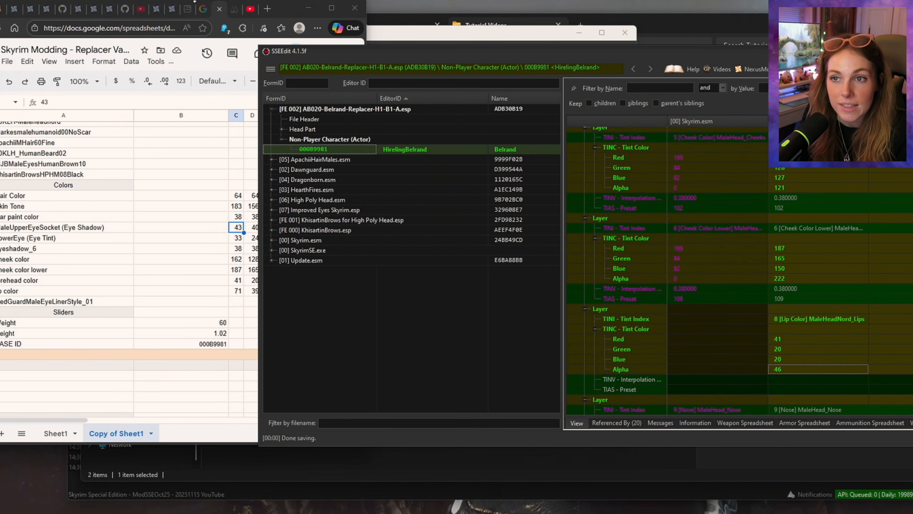
# Step: Check HirelingBelrand's tint layers and remaining record fields against the values in the replacer spreadsheet
pyautogui.click(287, 8)
pyautogui.scroll(-1, 224, 167)
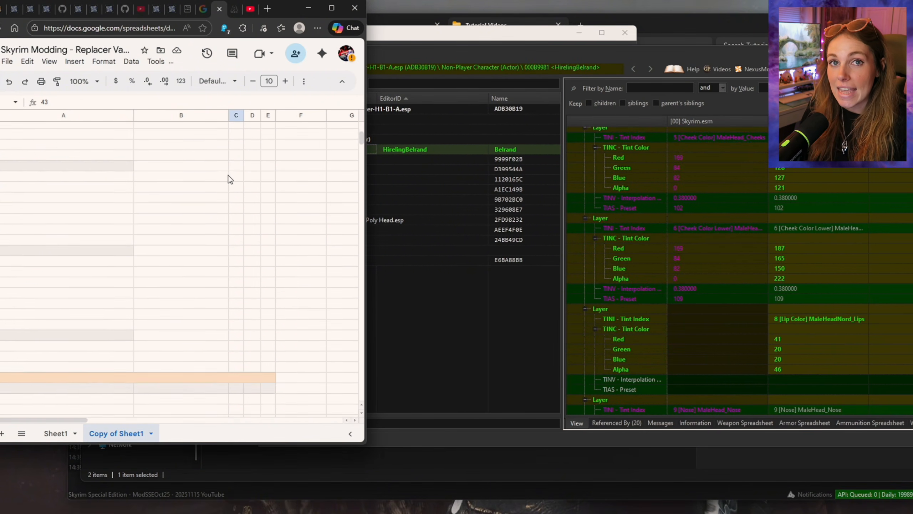
pyautogui.scroll(4, 229, 174)
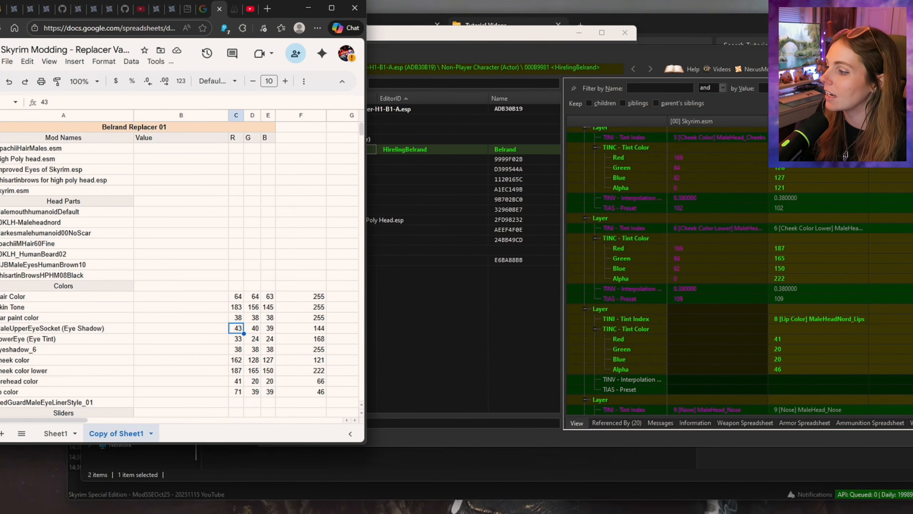
pyautogui.click(823, 369)
pyautogui.scroll(-20, 824, 369)
pyautogui.scroll(-7, 823, 369)
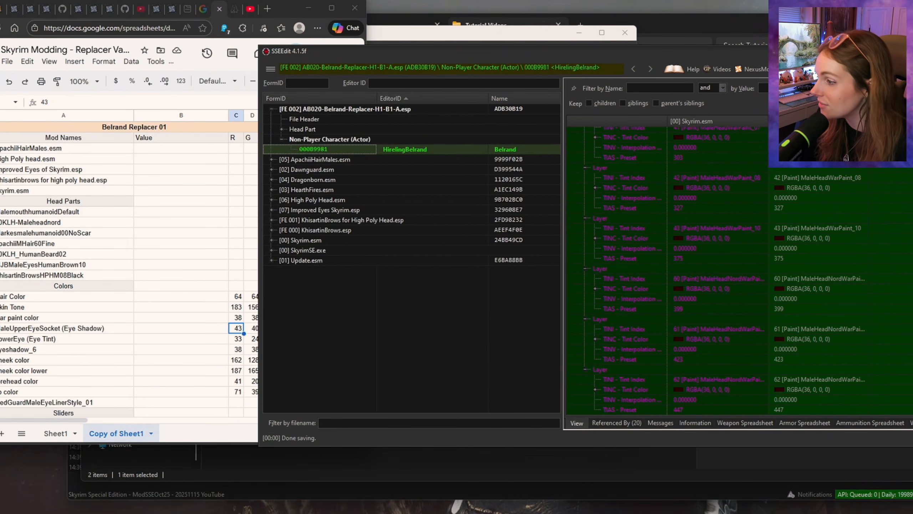
pyautogui.scroll(10, 824, 369)
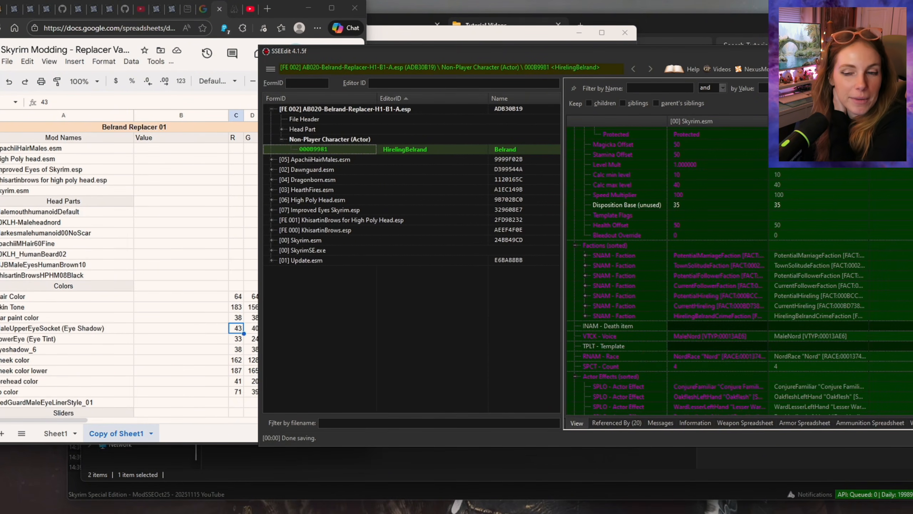
pyautogui.scroll(2, 823, 369)
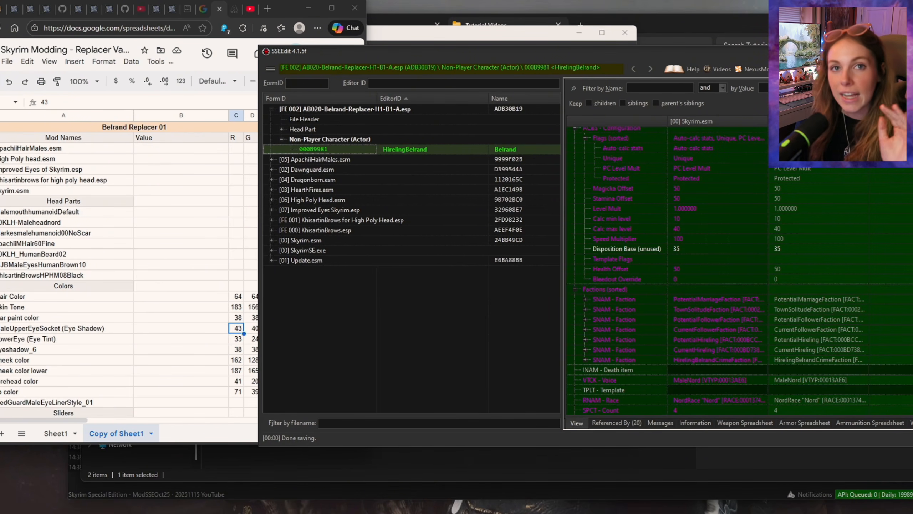
# Step: Save AB020-Belrand-Replacer-H1-B1-A.esp and close SSEEdit
pyautogui.scroll(2, 824, 369)
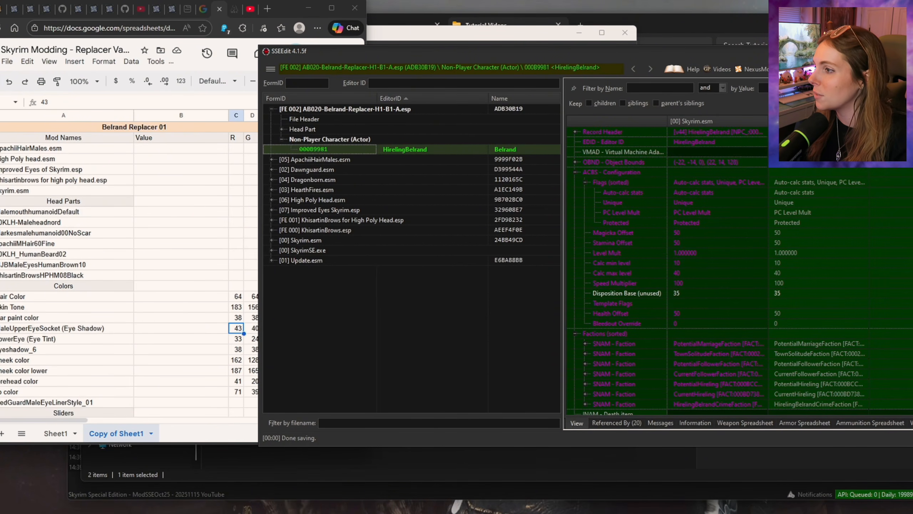
pyautogui.click(284, 97)
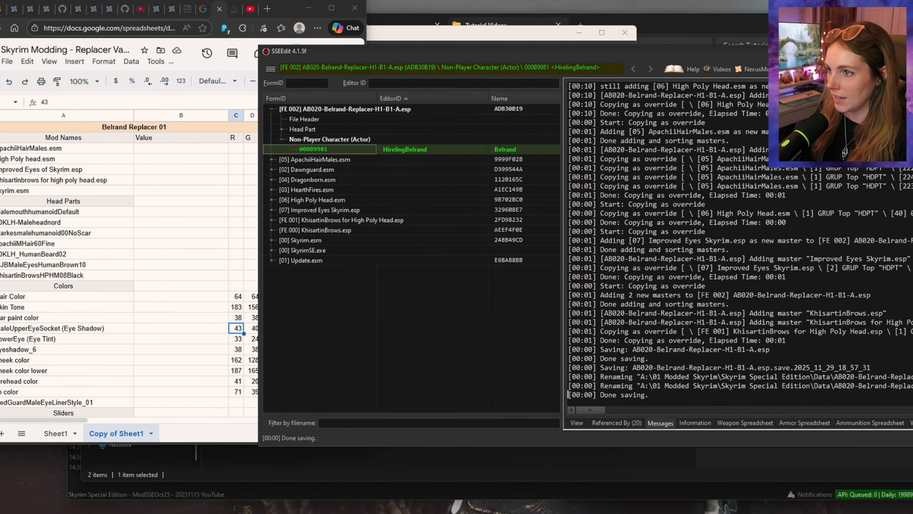
pyautogui.hotkey('alt', 'F4')
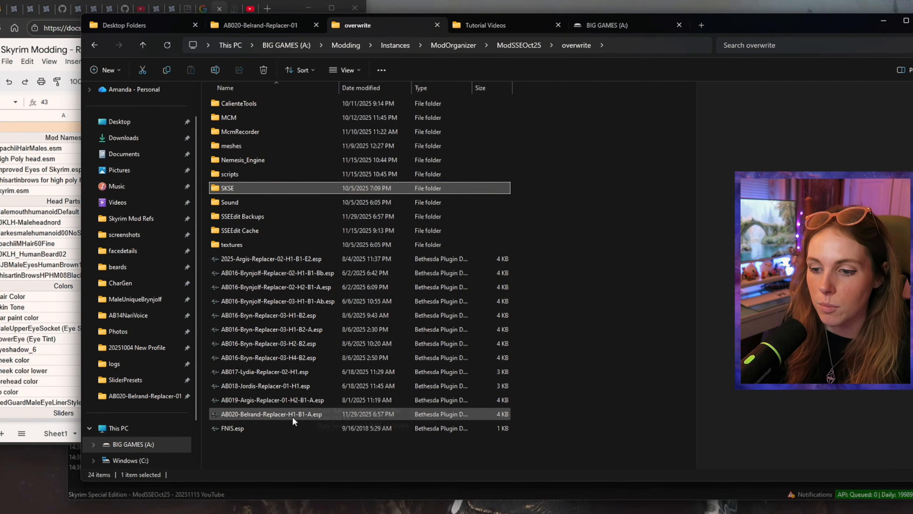
# Step: Copy AB020-Belrand-Replacer-H1-B1-A.esp from the overwrite folder into the AB020-Belrand-Replacer-01 folder on the Desktop
pyautogui.rightClick(277, 413)
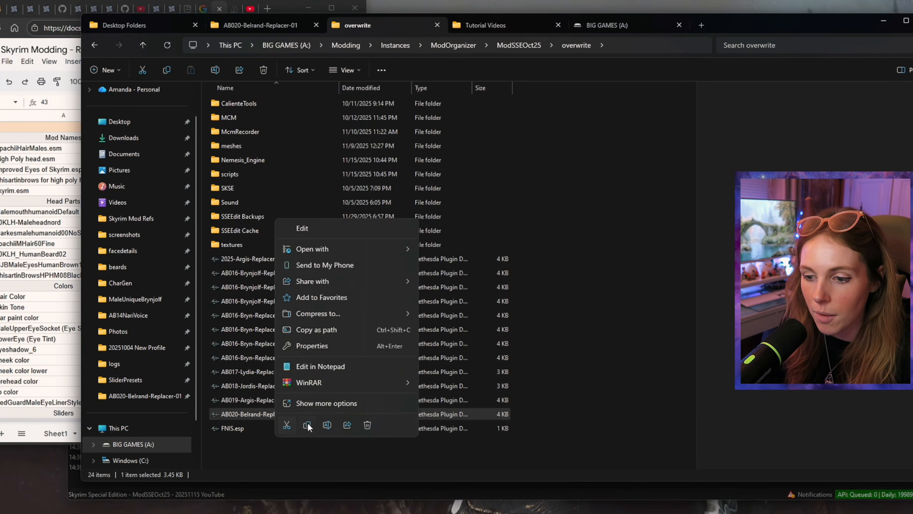
pyautogui.click(309, 423)
pyautogui.click(268, 24)
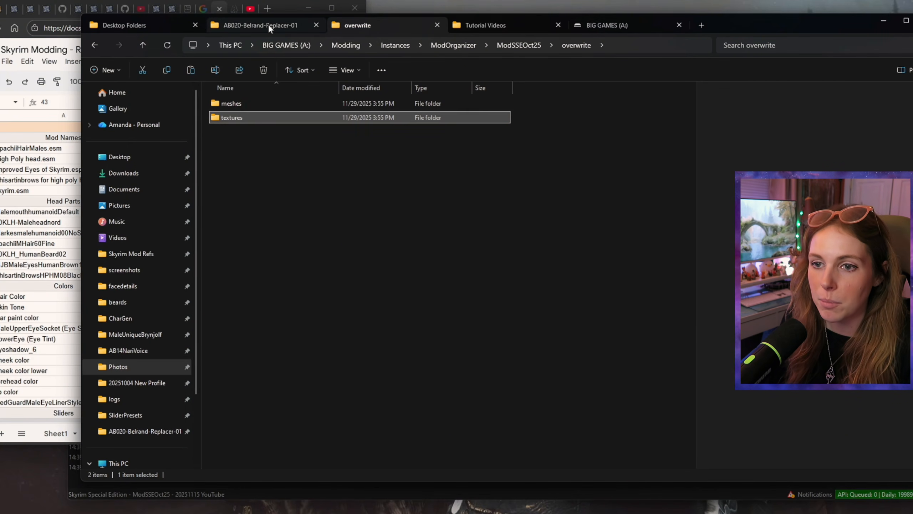
pyautogui.hotkey('ctrl', 'v')
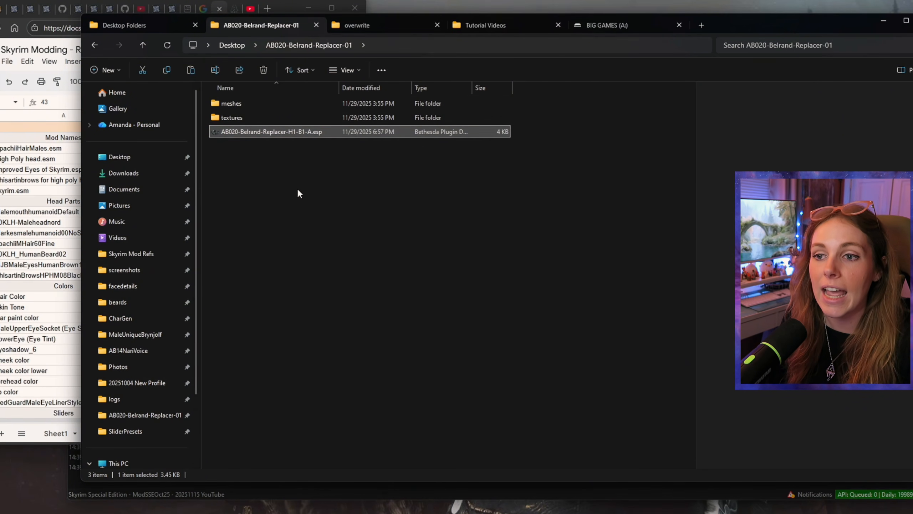
pyautogui.click(286, 185)
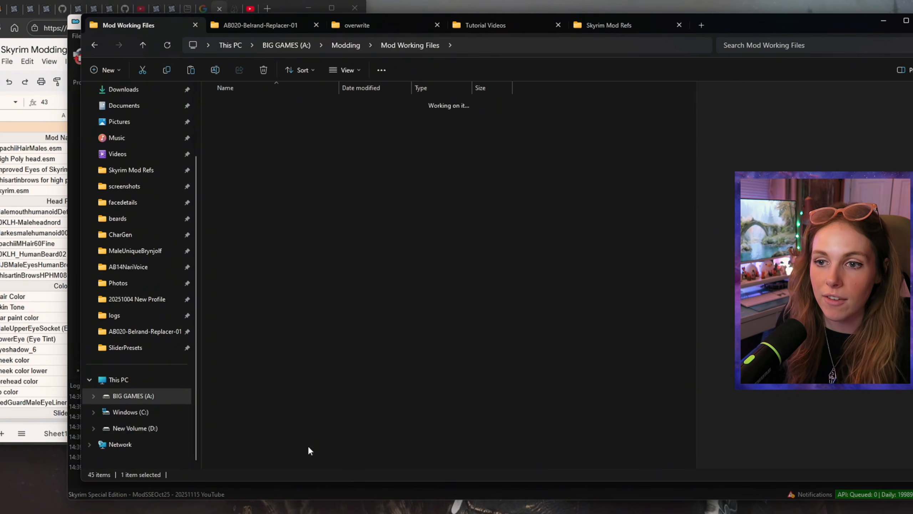
# Step: Rename the AB020-Belrand-Replacer-01 folder in Mod Working Files to AB020-Belrand-Replacer-01-H1-B1-A
pyautogui.click(93, 44)
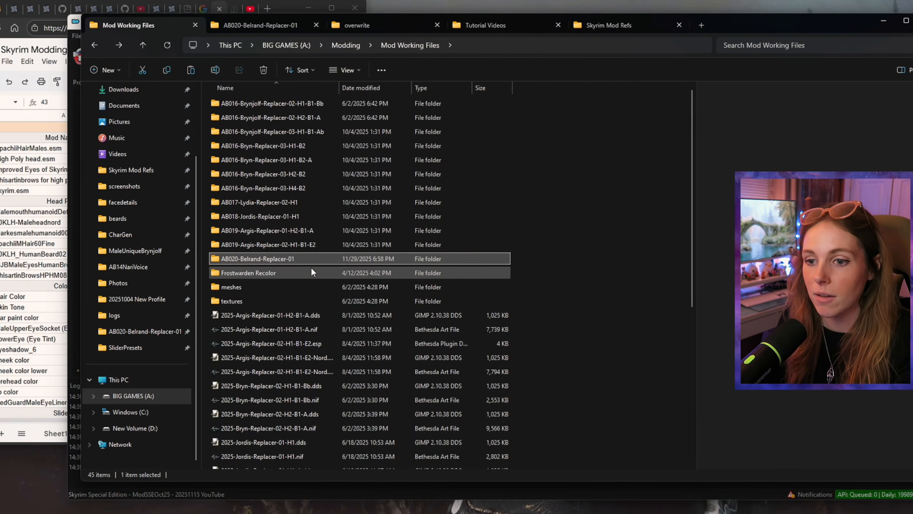
pyautogui.scroll(-6, 316, 279)
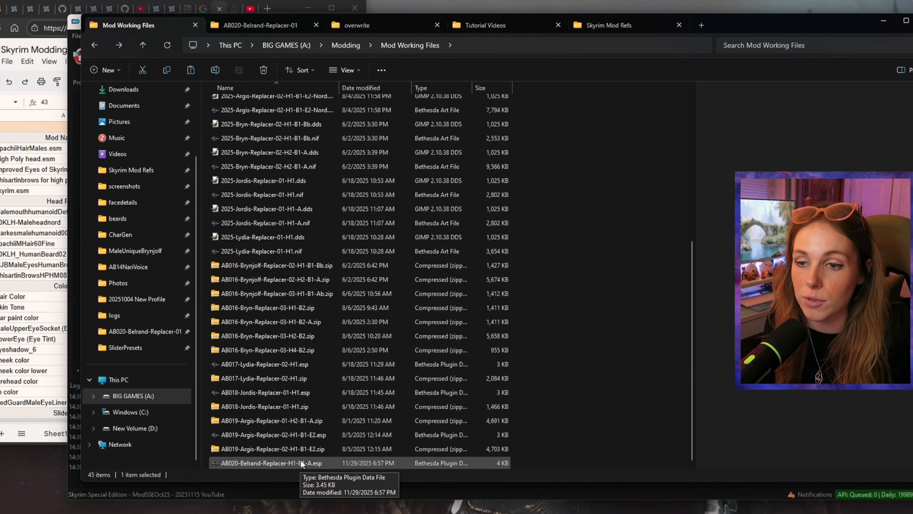
pyautogui.scroll(5, 303, 200)
pyautogui.click(280, 200)
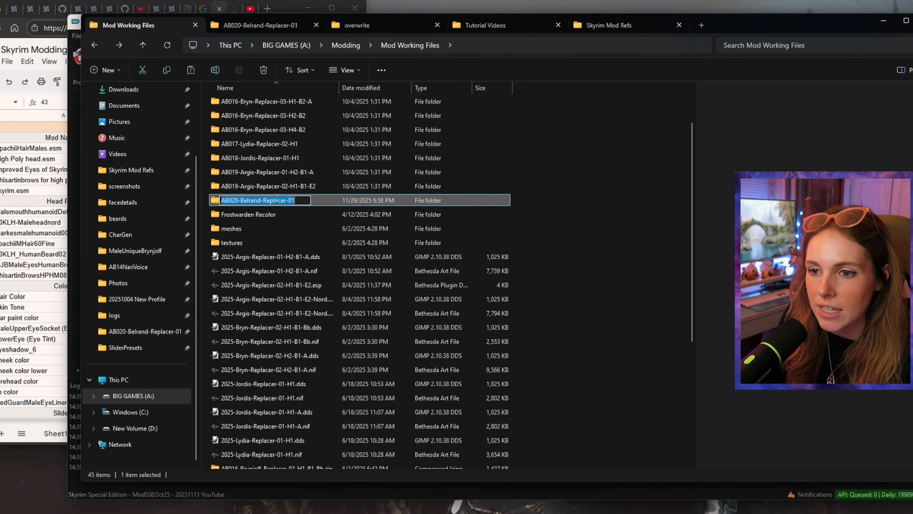
pyautogui.click(304, 201)
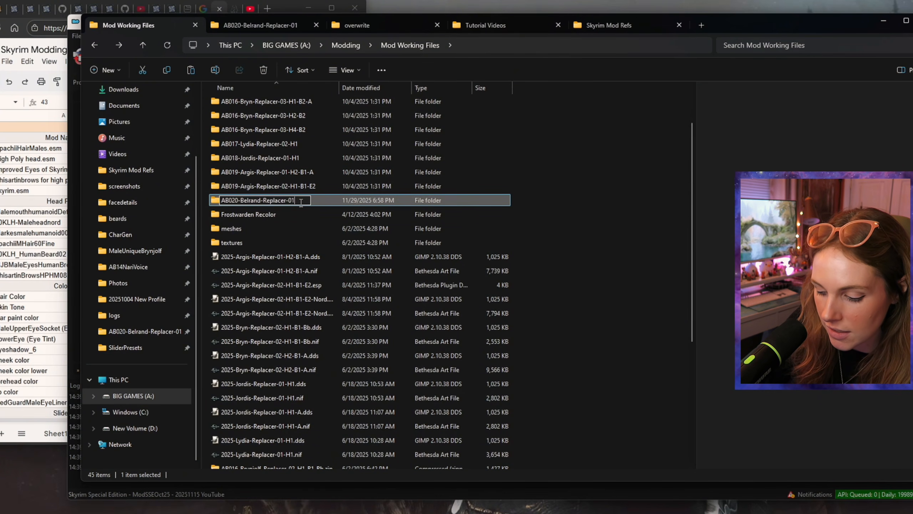
pyautogui.write('-')
pyautogui.write('H')
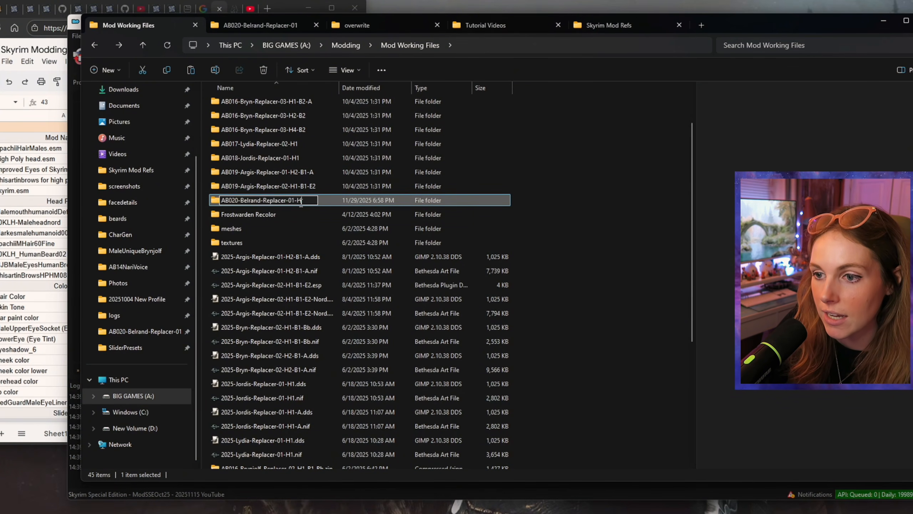
pyautogui.write('1-B1-A')
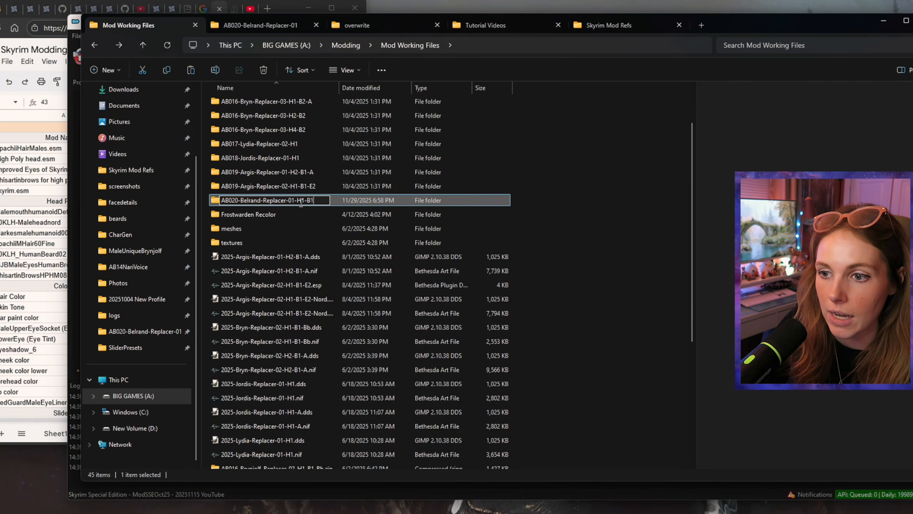
pyautogui.press('Return')
# Step: Compress the AB020-Belrand-Replacer-01-H1-B1-A folder into a ZIP archive and place a copy in Skyrim Mod Refs
pyautogui.rightClick(280, 201)
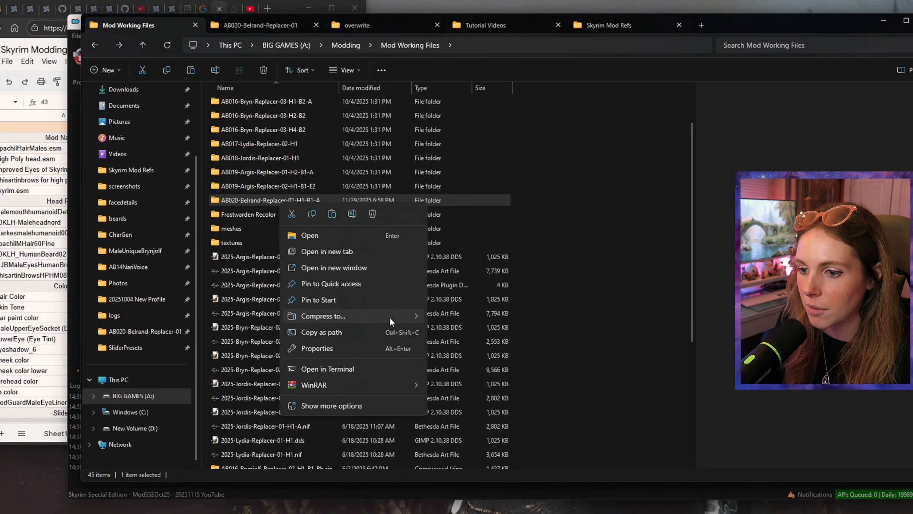
pyautogui.moveTo(390, 316)
pyautogui.click(464, 321)
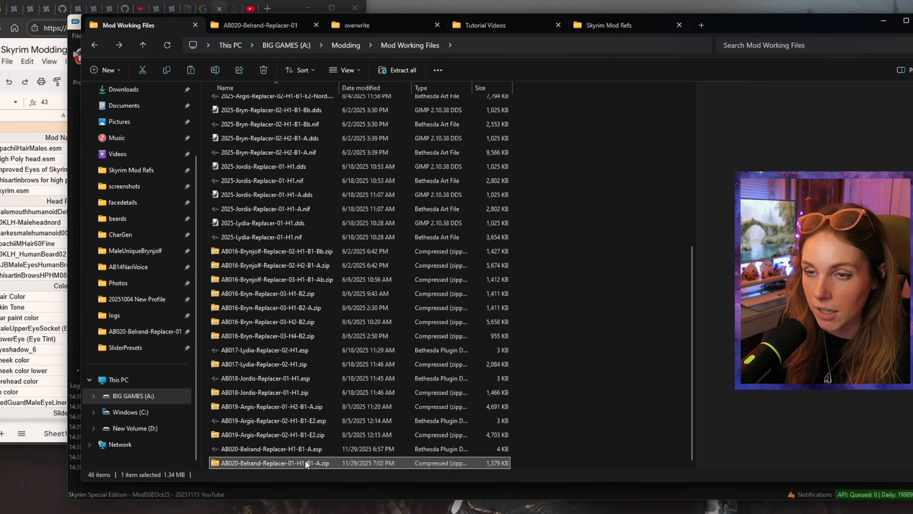
pyautogui.click(280, 26)
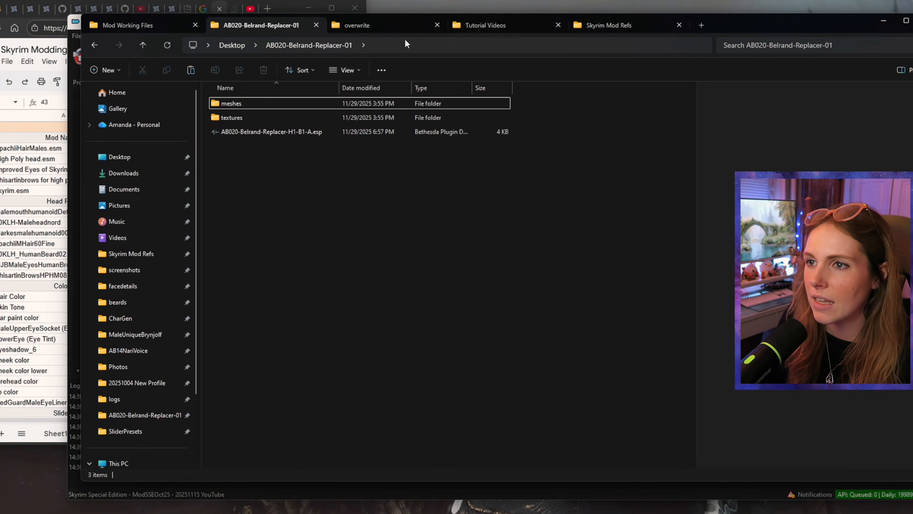
pyautogui.click(601, 24)
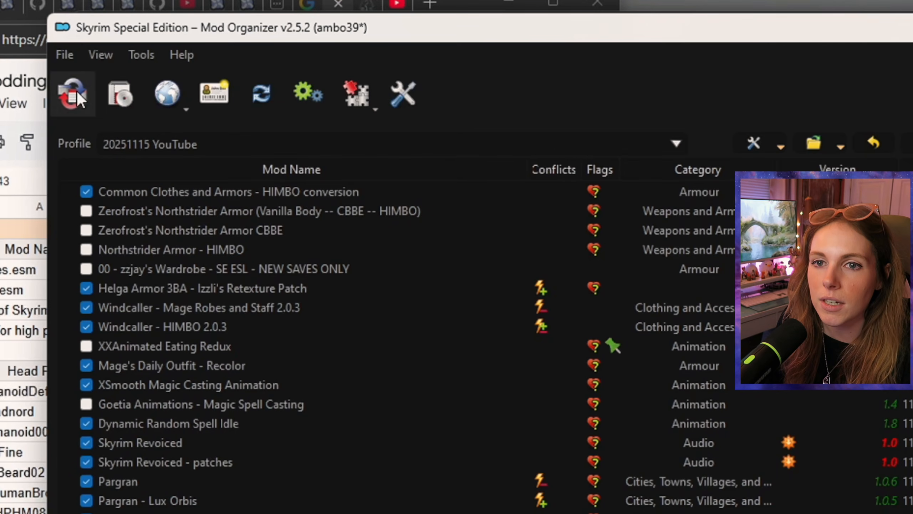
# Step: Switch to Mod Organizer and install AB020-Belrand-Replacer-01-H1-B1-A.zip from the Skyrim Mod Refs folder under its suggested name
pyautogui.click(75, 36)
pyautogui.click(84, 94)
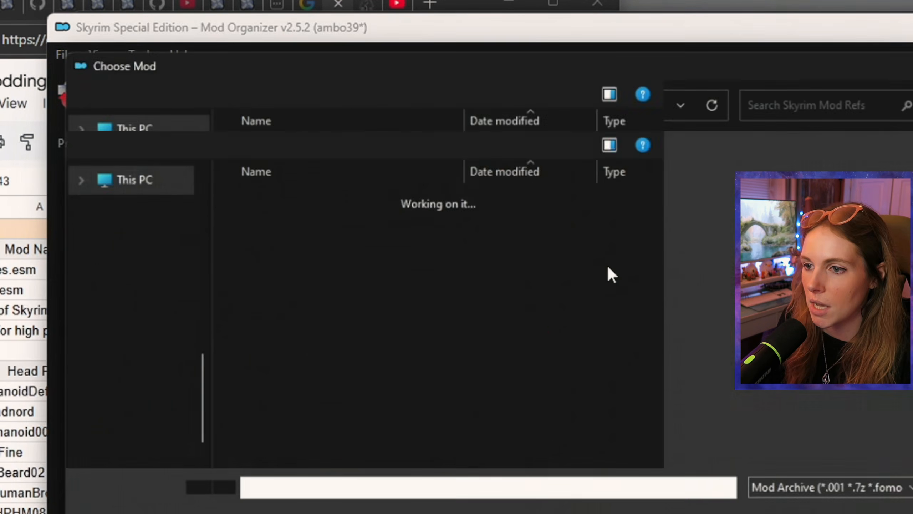
pyautogui.scroll(-10, 524, 302)
pyautogui.click(407, 467)
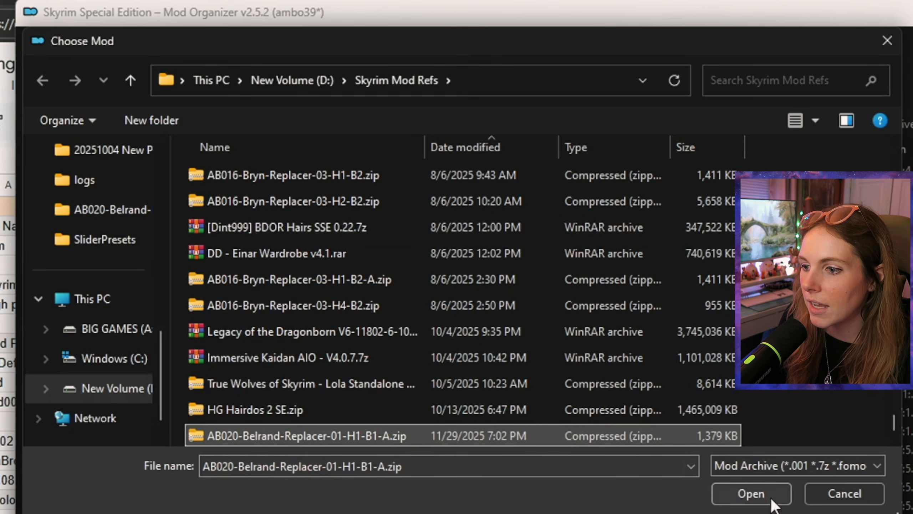
pyautogui.click(750, 494)
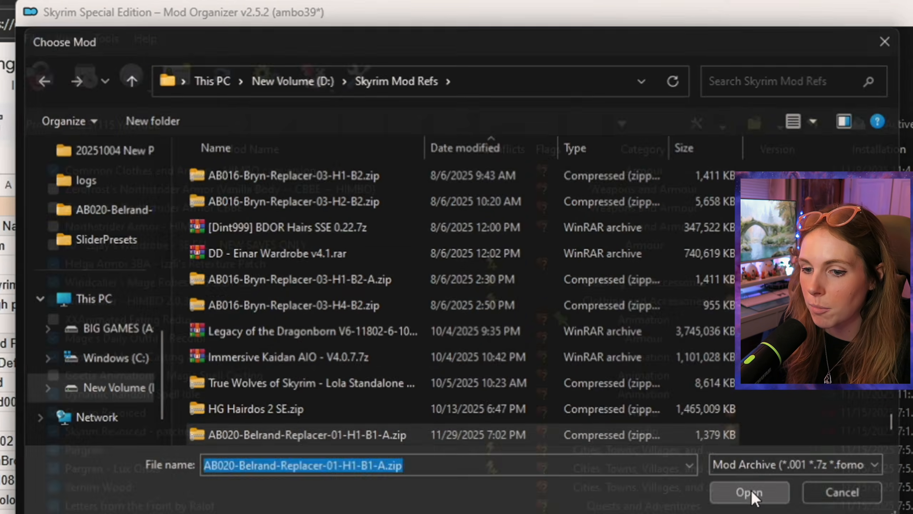
pyautogui.click(616, 290)
pyautogui.click(567, 328)
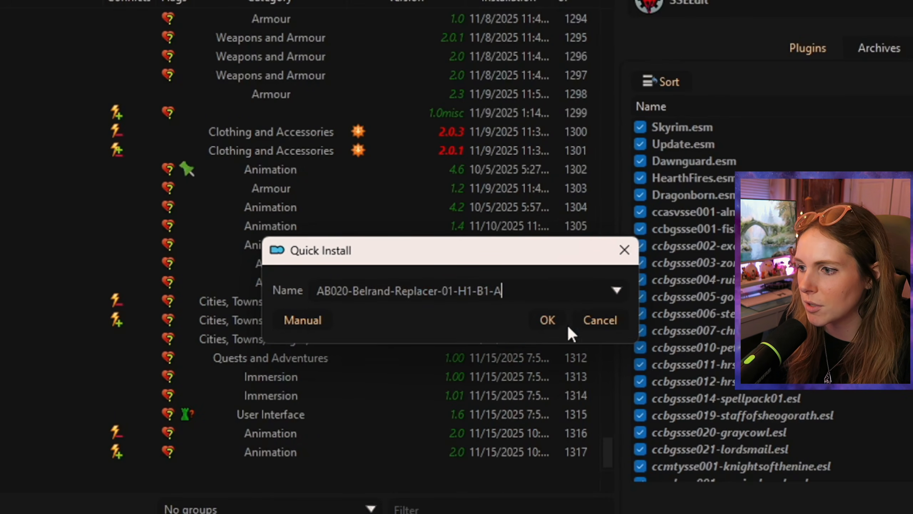
pyautogui.click(553, 317)
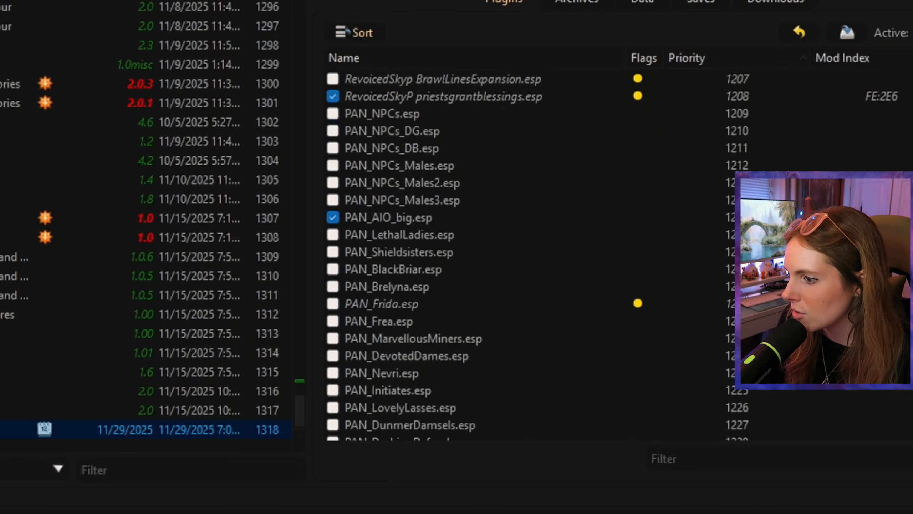
# Step: Move AB020-Belrand-Replacer-H1-B1-A.esp up the plugin load order to directly after the AB018 Jordis replacer plugin
pyautogui.scroll(-20, 532, 252)
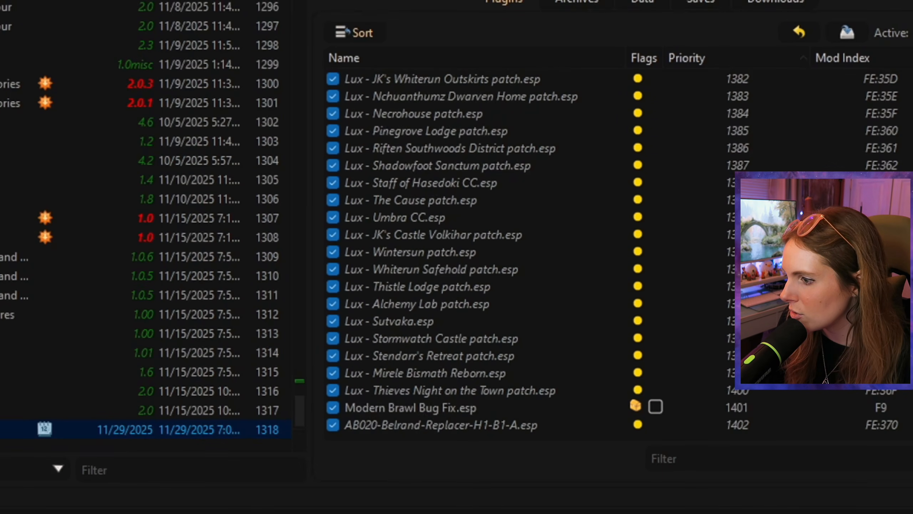
pyautogui.moveTo(500, 425); pyautogui.dragTo(636, 179)
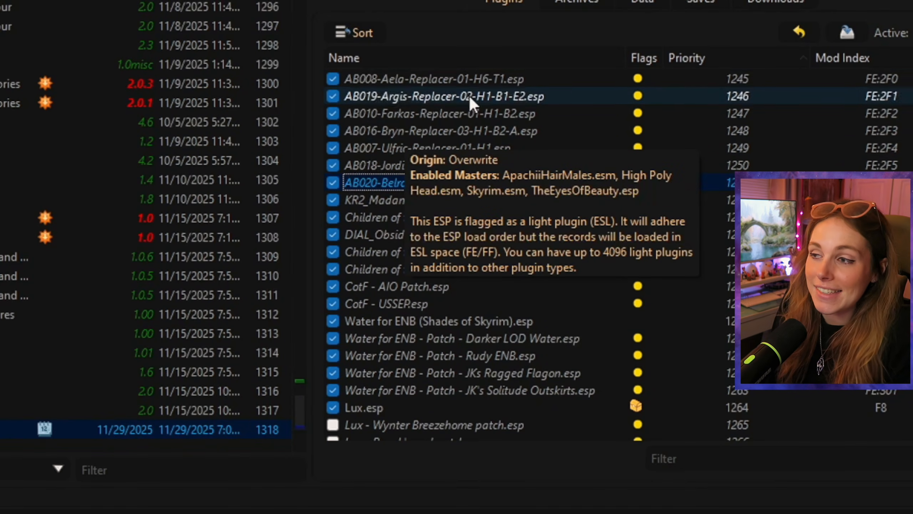
pyautogui.click(546, 1)
pyautogui.click(447, 3)
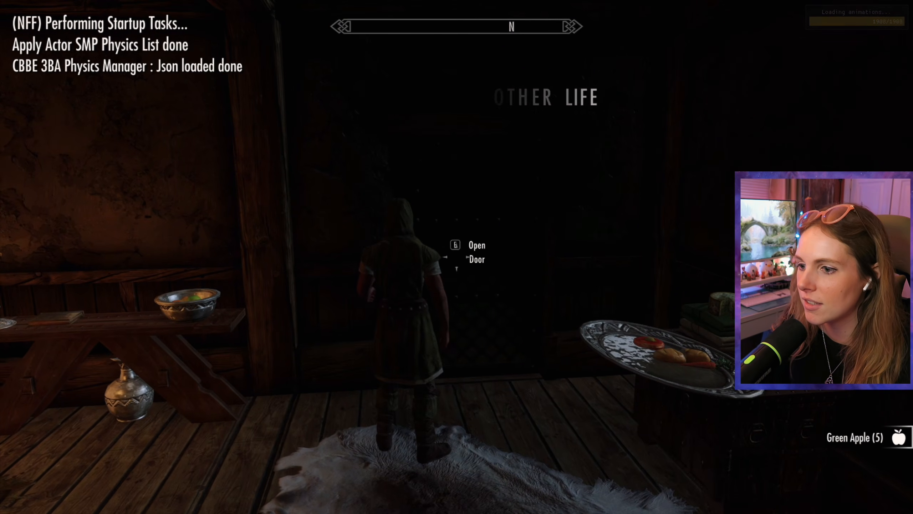
# Step: In the Skyrim test game, walk through the inn to Belrand and examine his replaced appearance up close
pyautogui.press('e')
pyautogui.press('w')
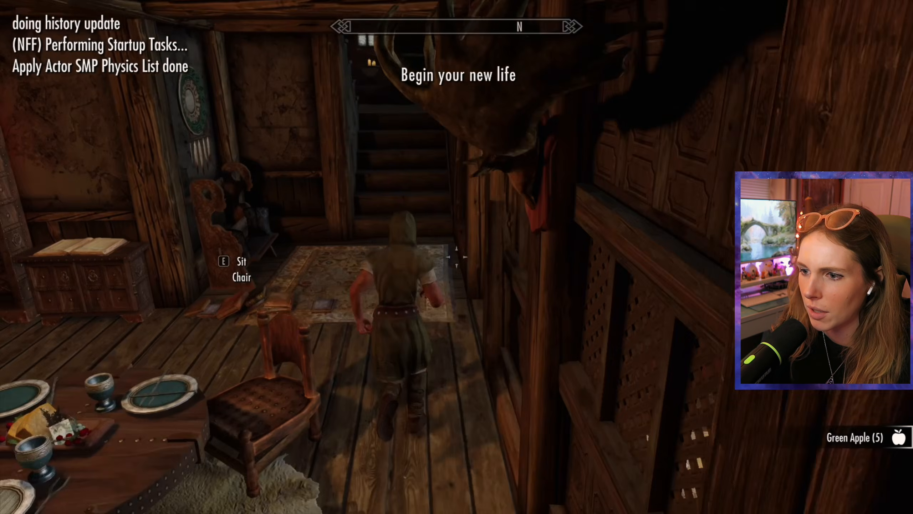
pyautogui.press('w')
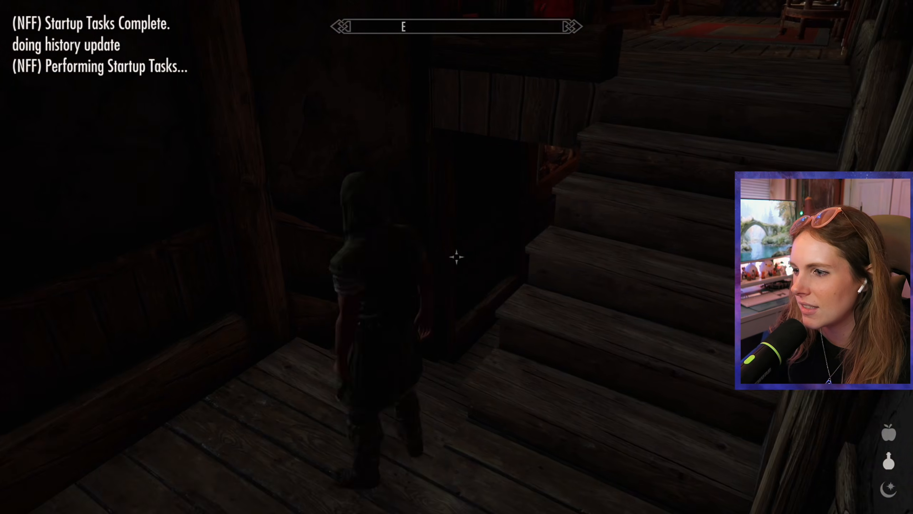
pyautogui.press('w')
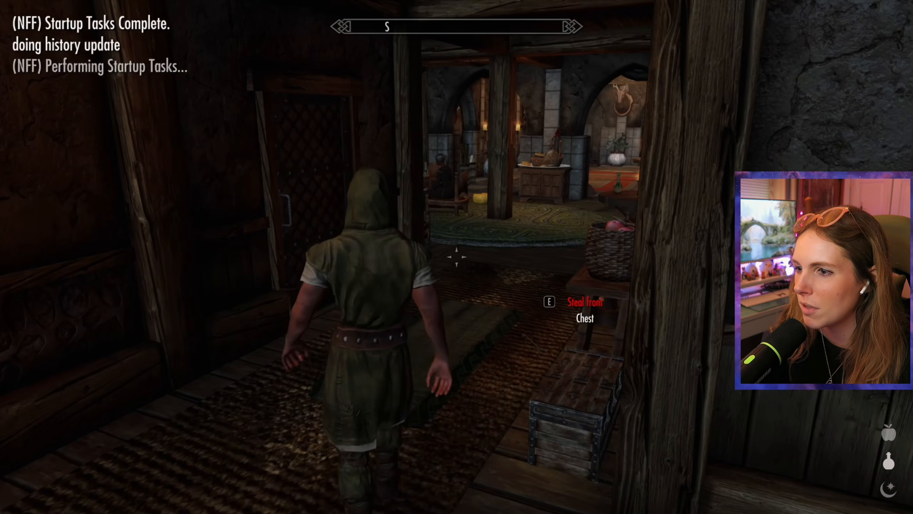
pyautogui.press('w')
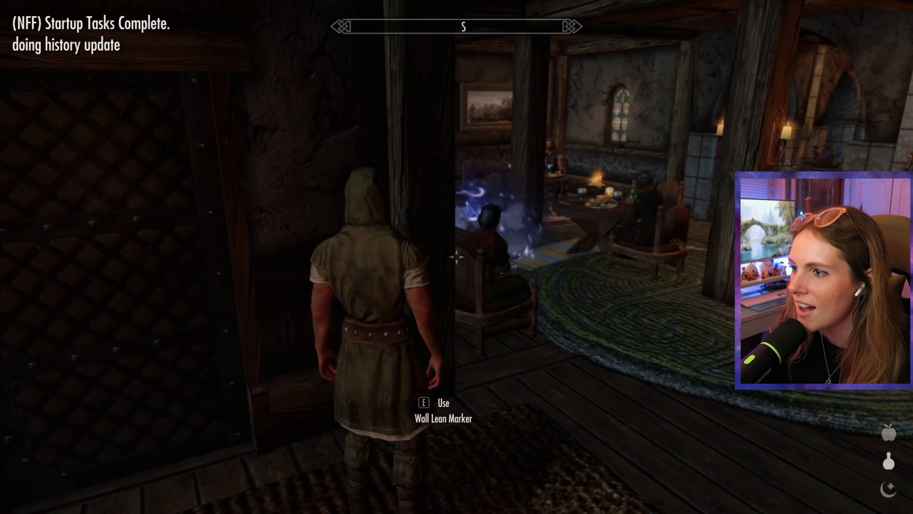
pyautogui.press('w')
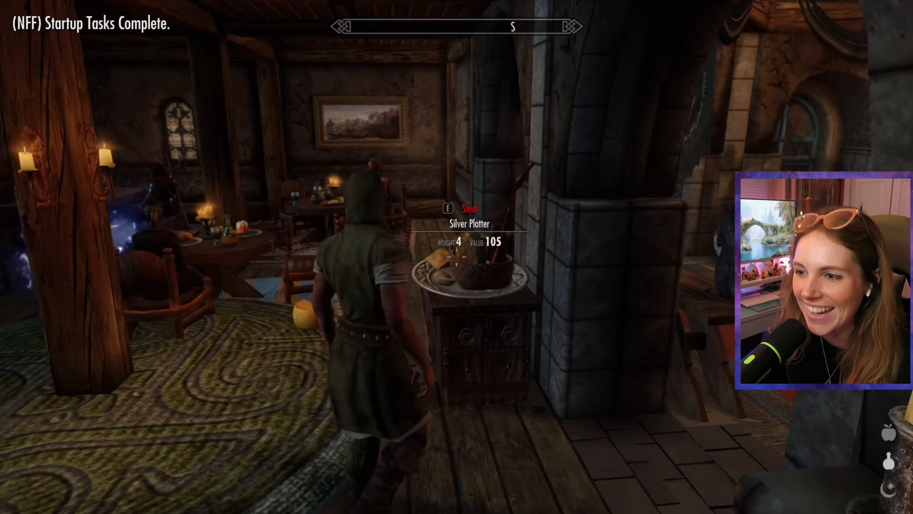
pyautogui.press('w')
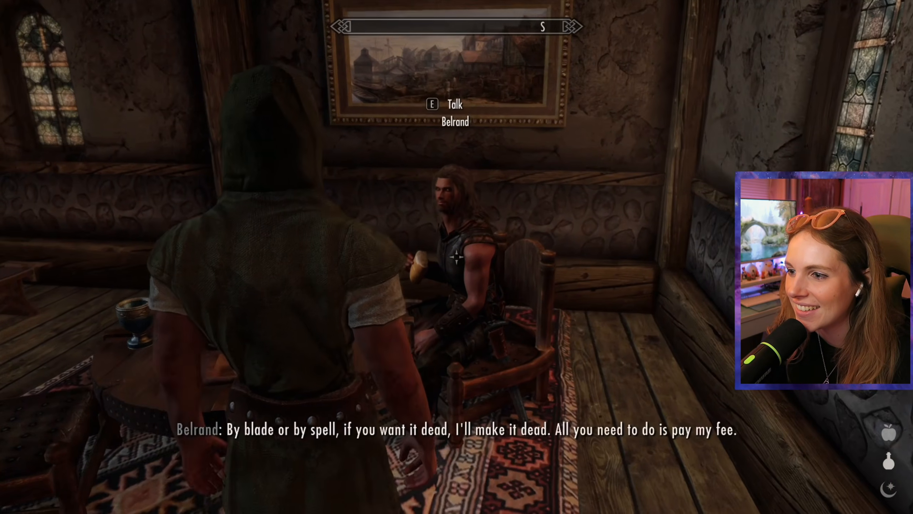
pyautogui.press('e')
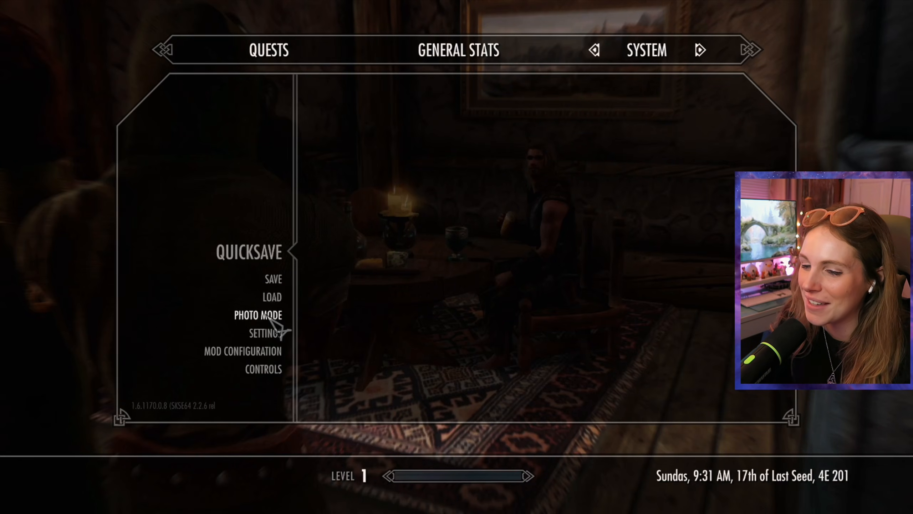
# Step: Enter photo mode and move the free camera close to seated Belrand to inspect his face, hair and beard
pyautogui.click(263, 315)
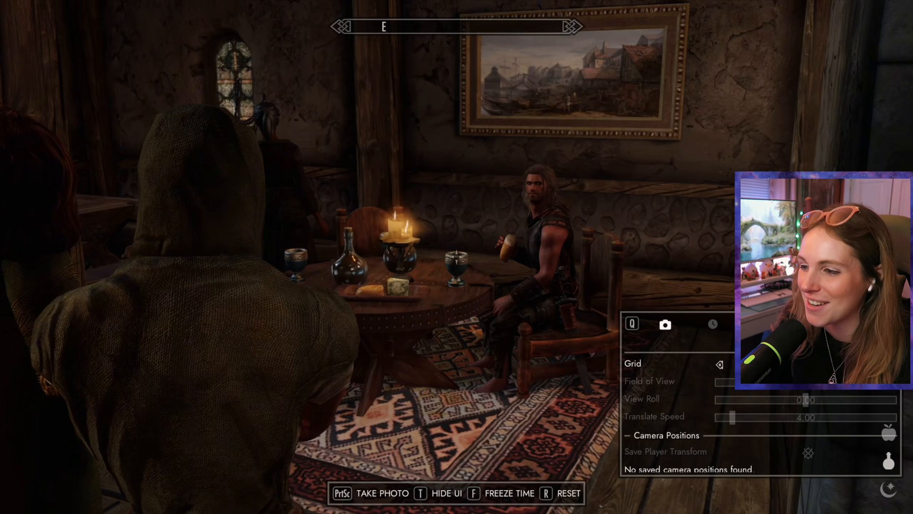
pyautogui.press('w')
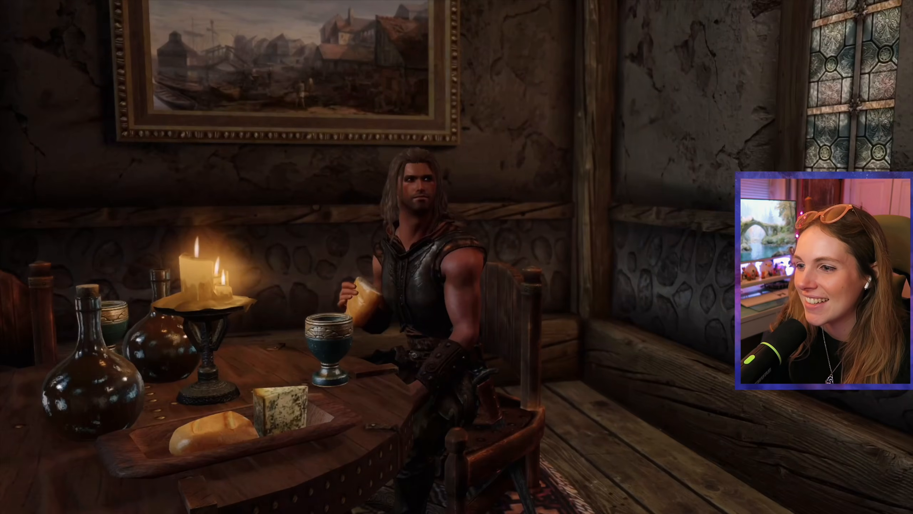
pyautogui.press('d')
pyautogui.press('s')
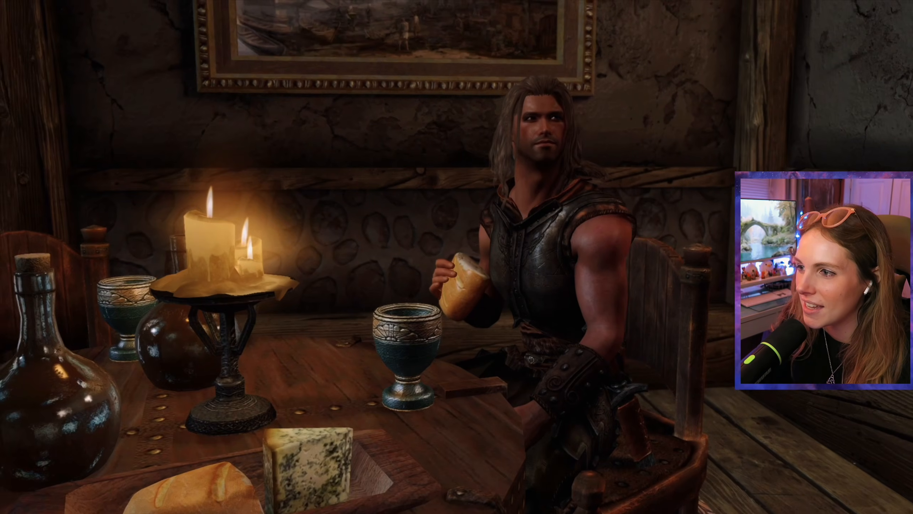
pyautogui.press('d')
pyautogui.press('s')
pyautogui.press('w')
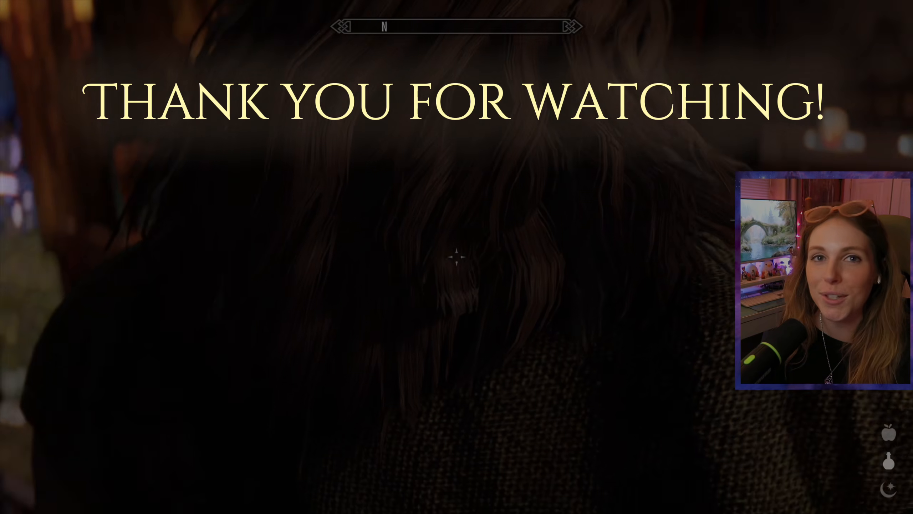
# Step: Quit the game to the desktop
pyautogui.press('Escape')
pyautogui.click(650, 58)
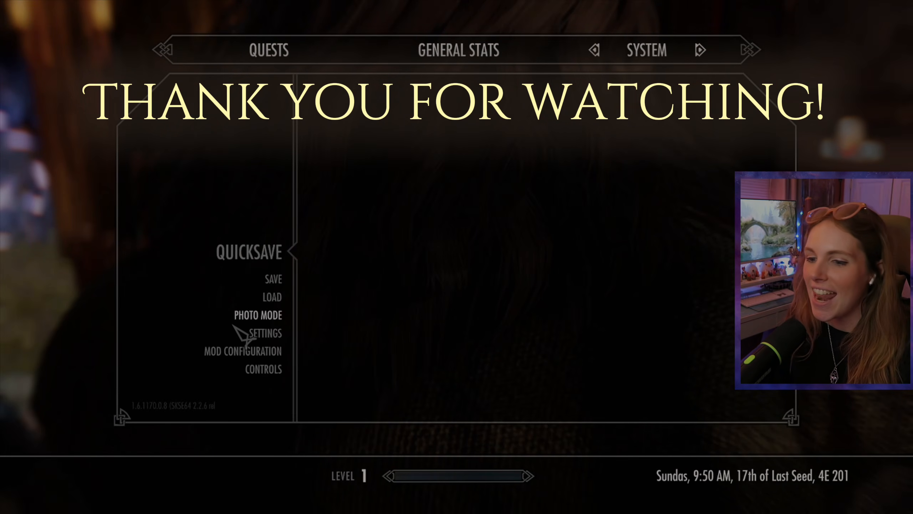
pyautogui.click(346, 268)
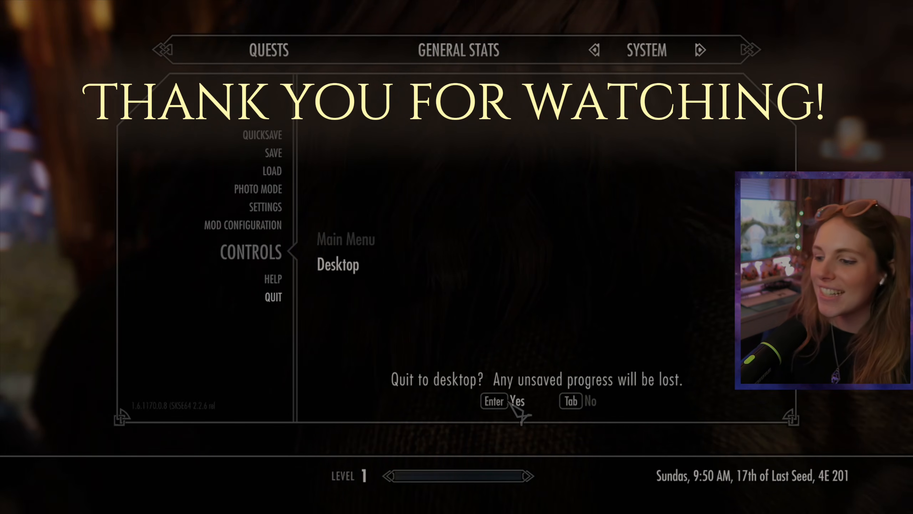